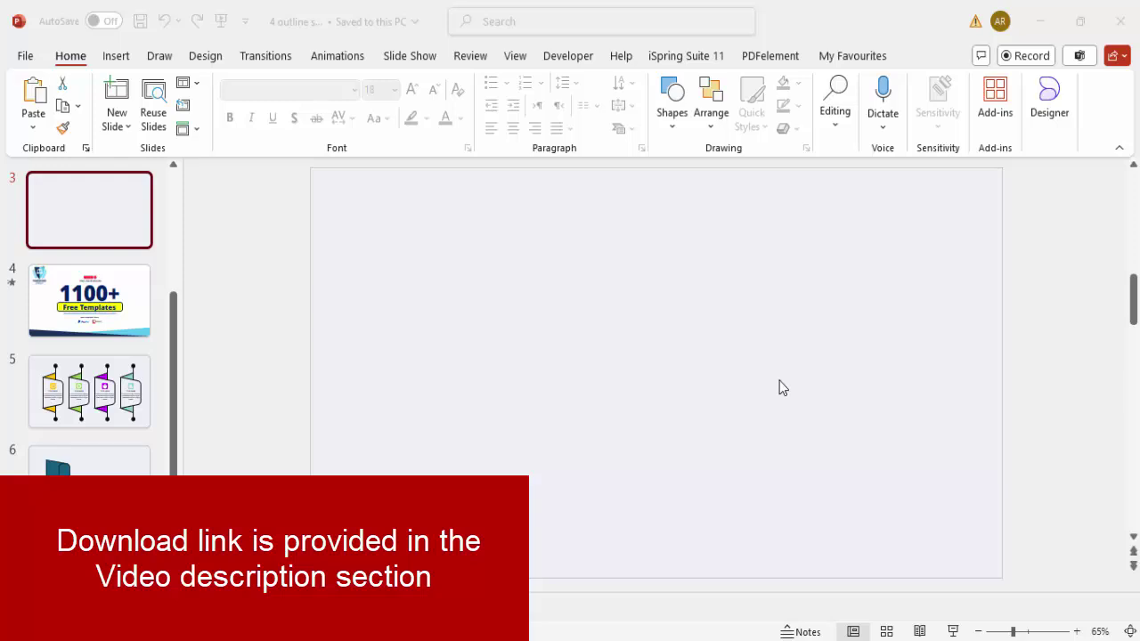
Turn on the slide guides and draw a trapezoid left of the slide centre
left_click(511, 55)
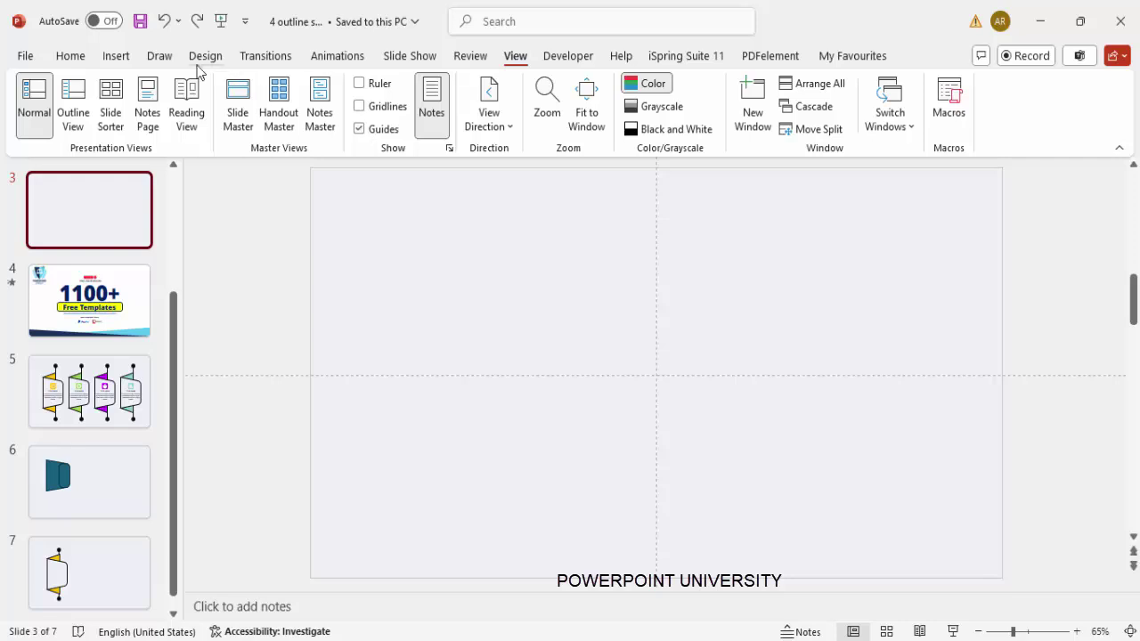
left_click(117, 56)
left_click(371, 121)
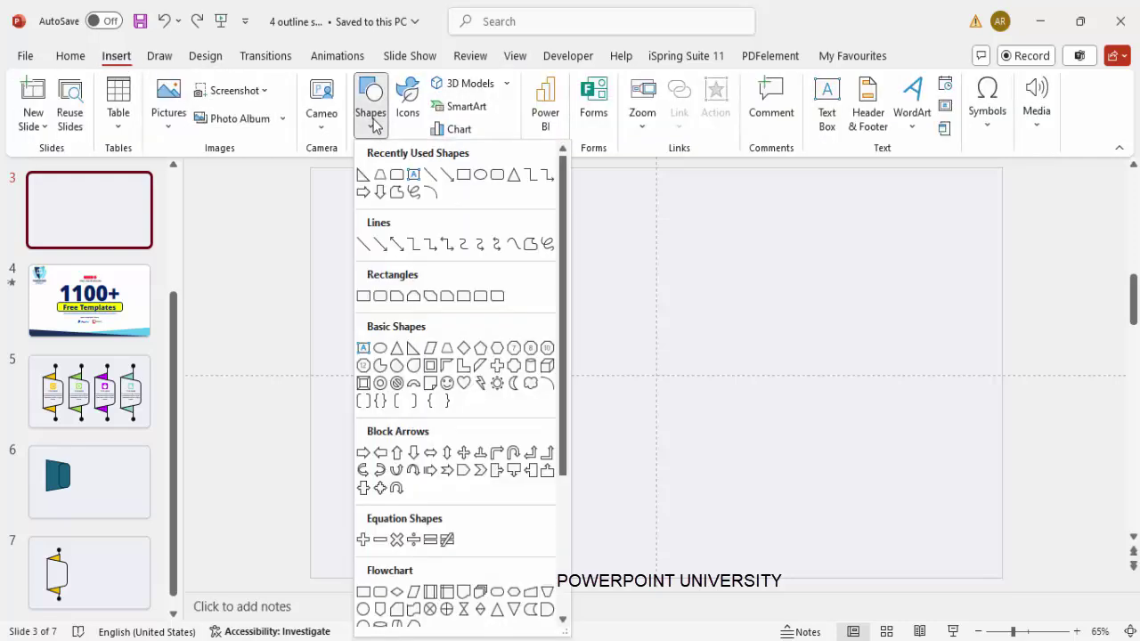
left_click(450, 356)
left_click_drag(492, 288, 656, 416)
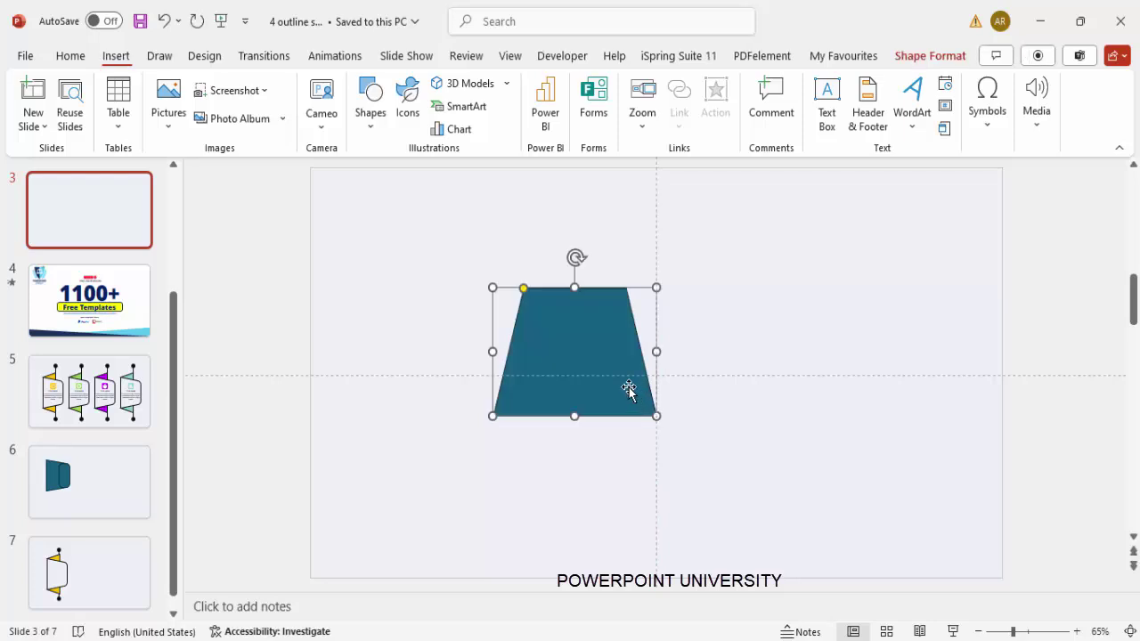
Rotate the trapezoid 90° right, adjust its slant, and snap its narrow edge to the vertical guide
left_click(980, 130)
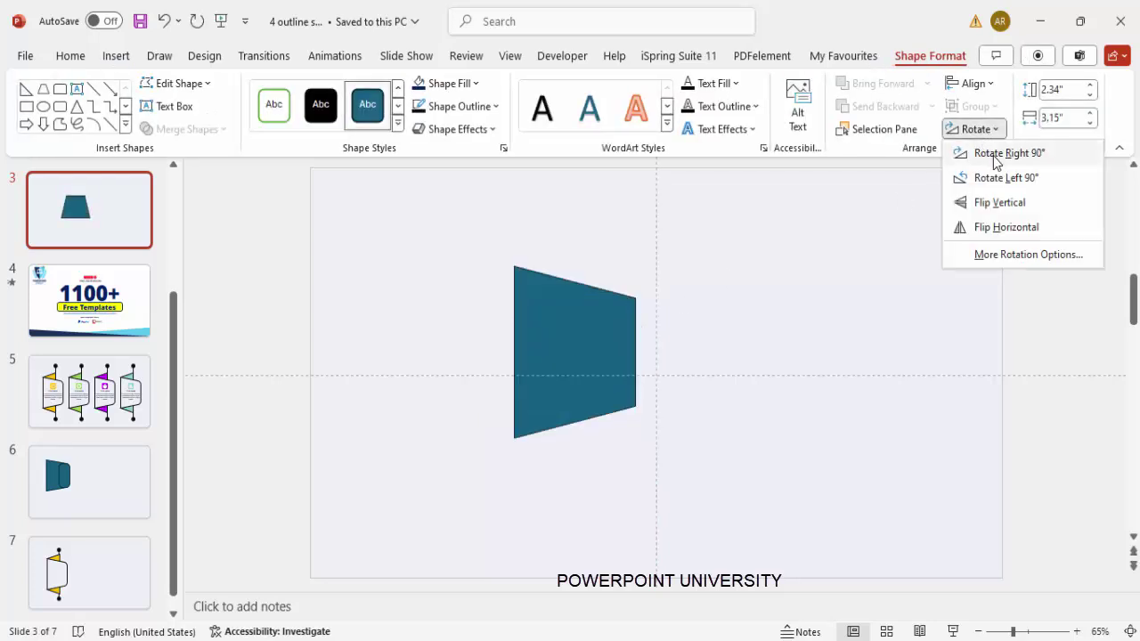
left_click(995, 156)
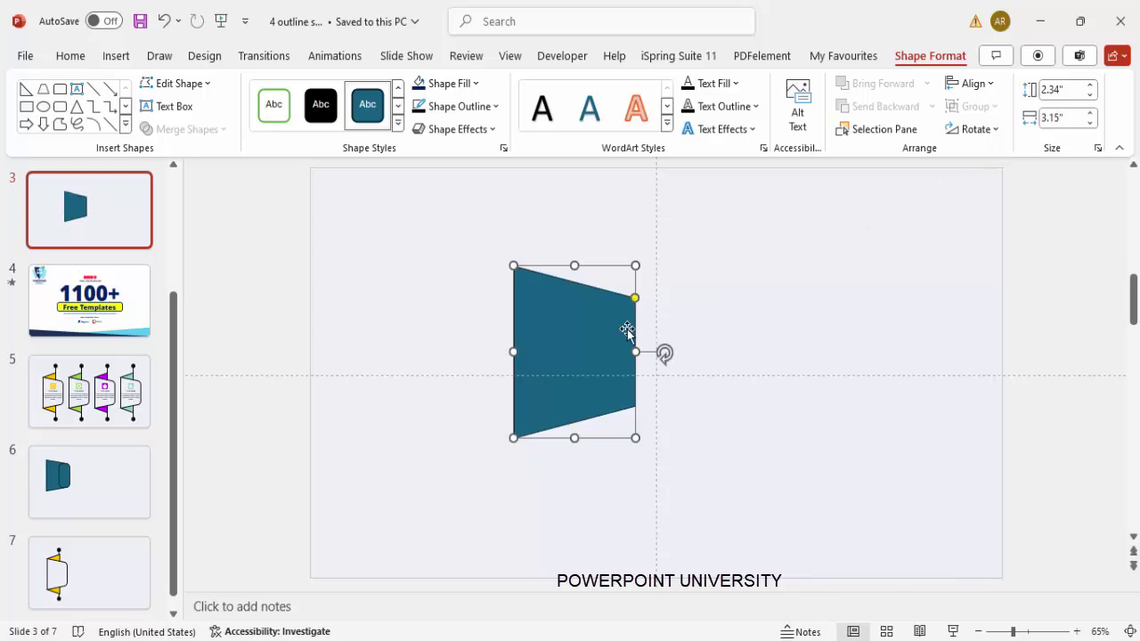
left_click_drag(635, 299, 635, 294)
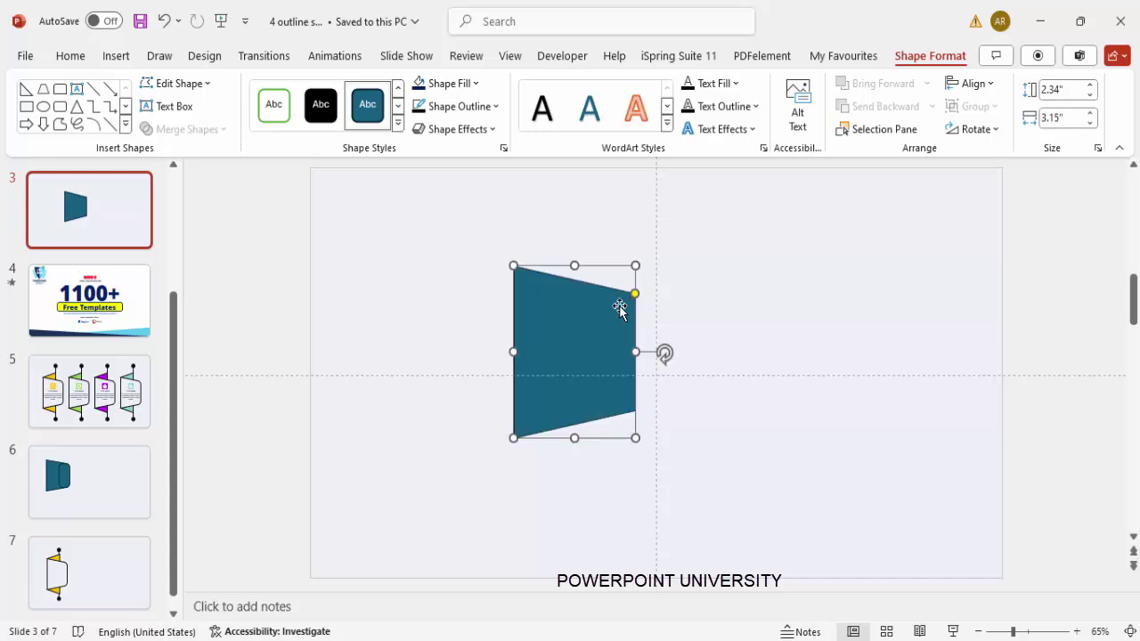
left_click_drag(580, 333, 598, 351)
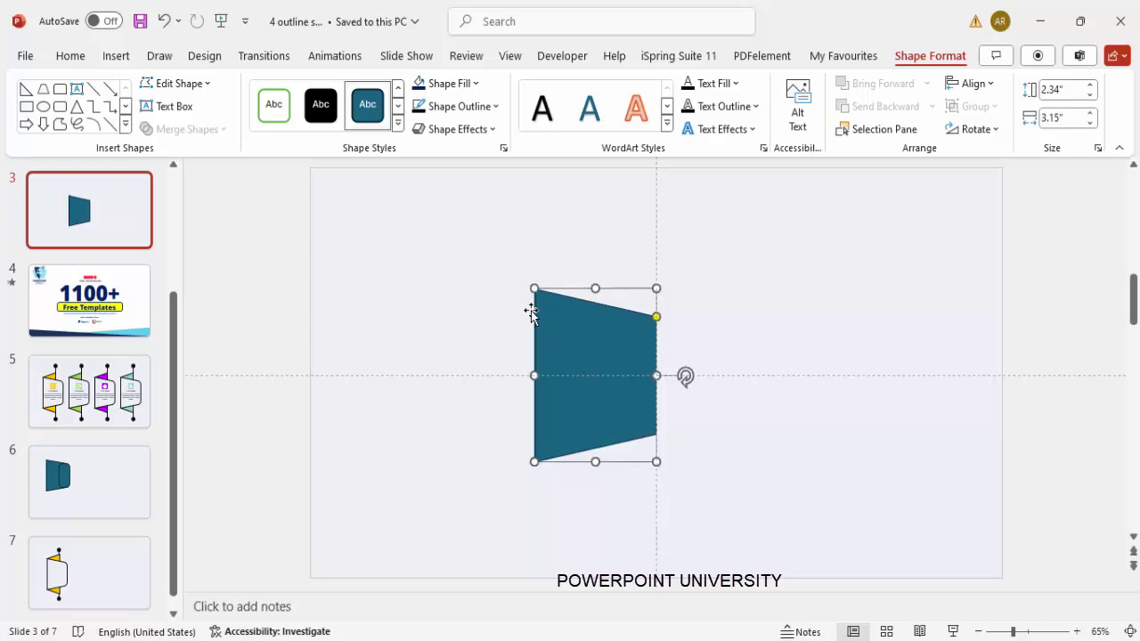
left_click(704, 325)
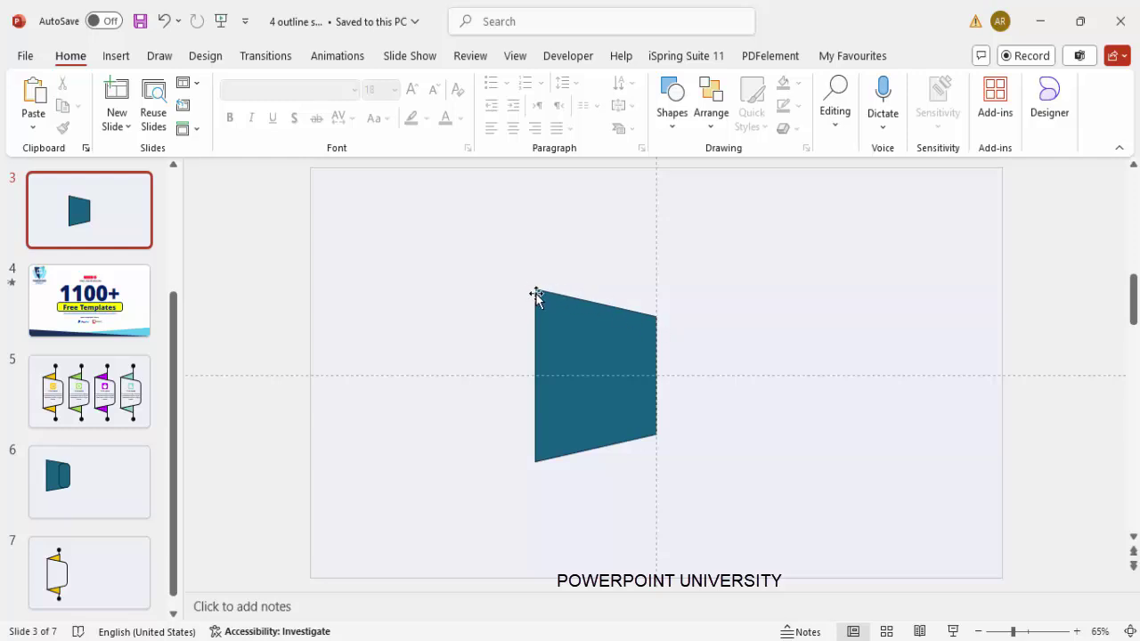
Draw a rounded rectangle to the right of the trapezoid
left_click(116, 55)
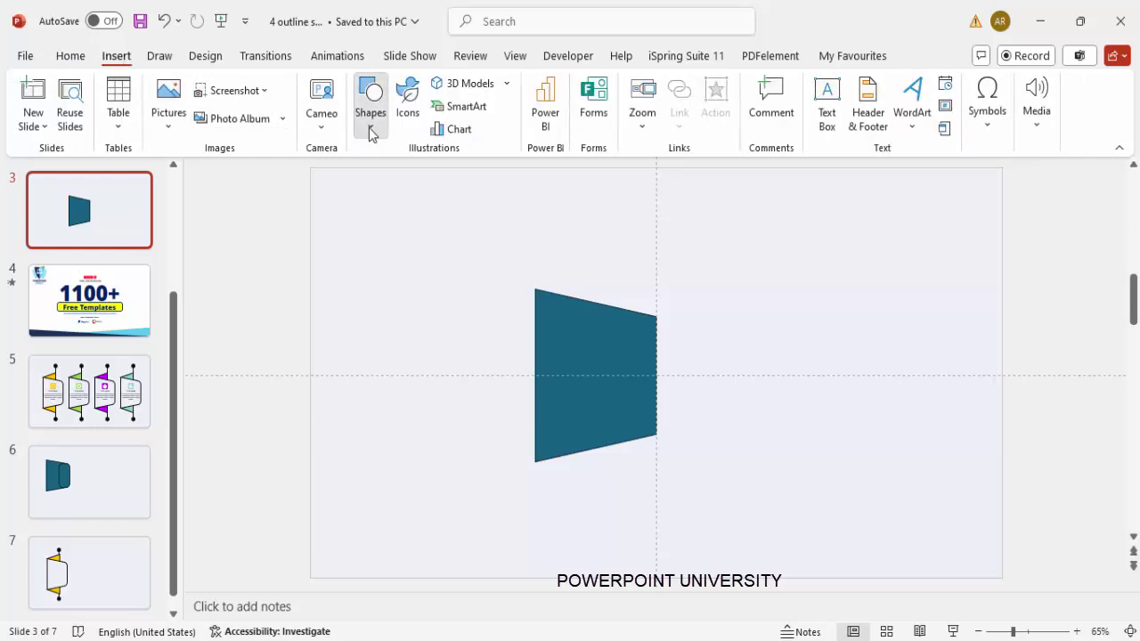
left_click(371, 130)
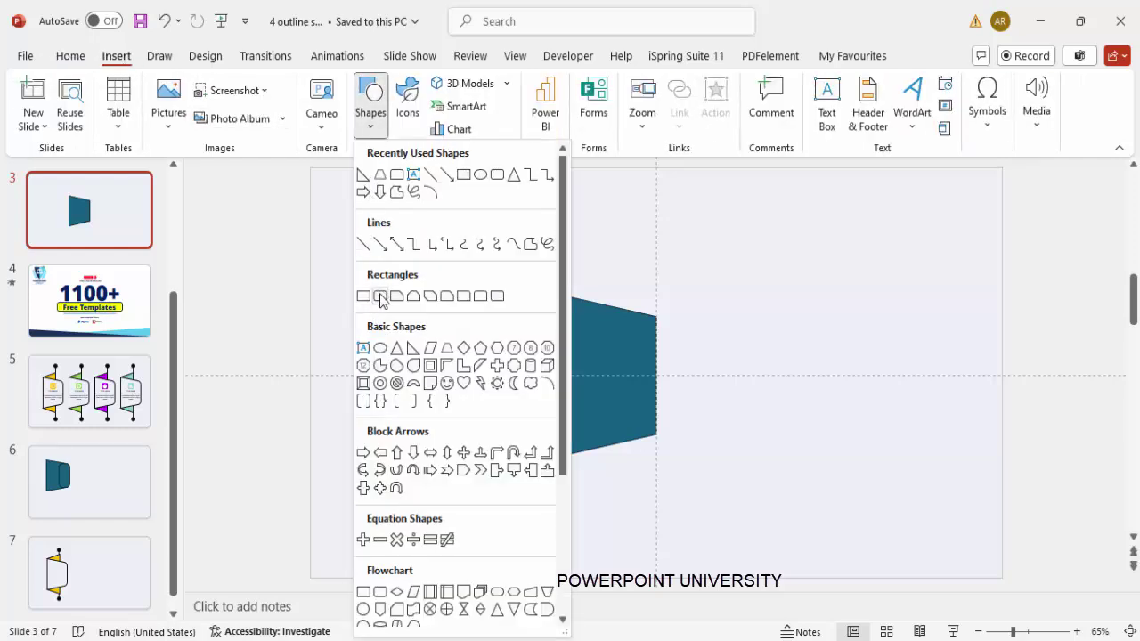
left_click(380, 297)
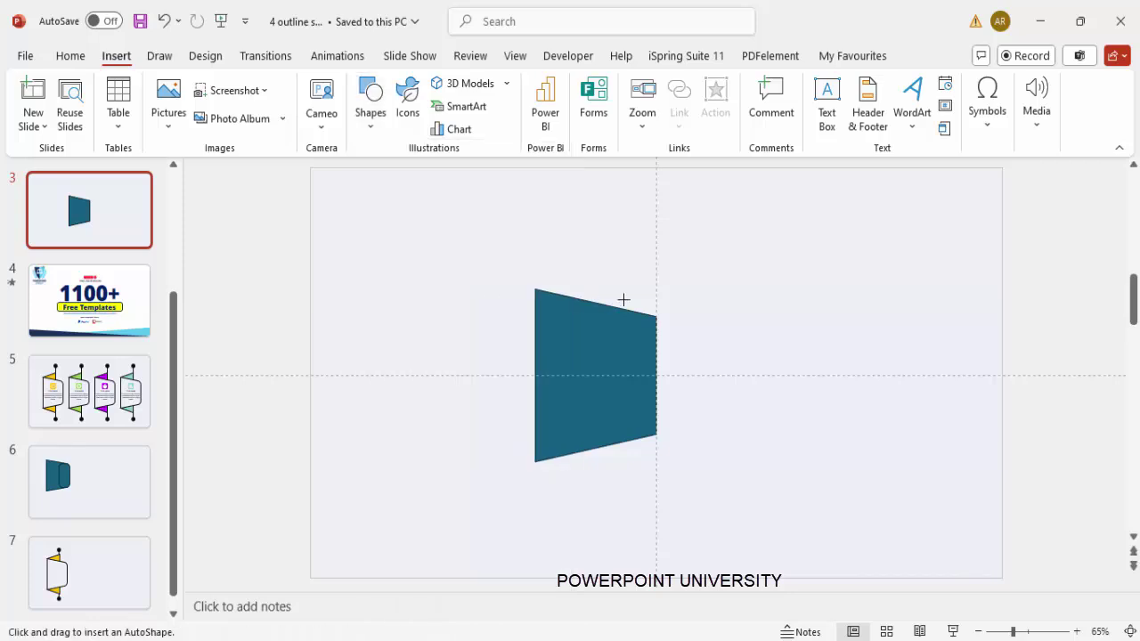
left_click_drag(679, 318, 737, 430)
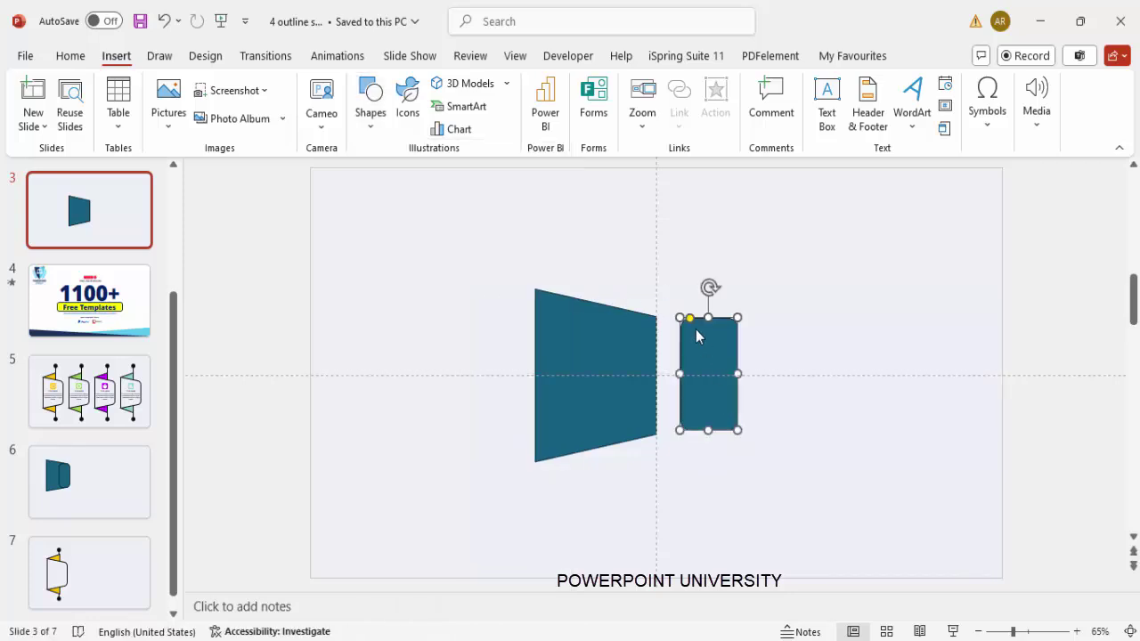
Set both the trapezoid and rounded rectangle to 32% transparency
left_click(579, 346, "shift")
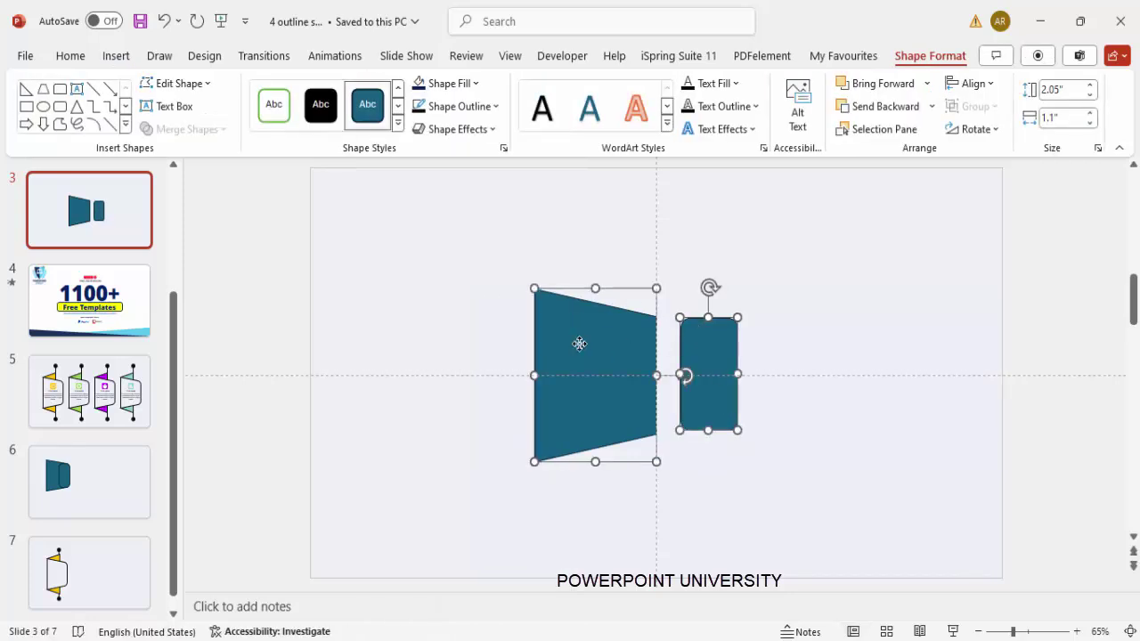
right_click(709, 347)
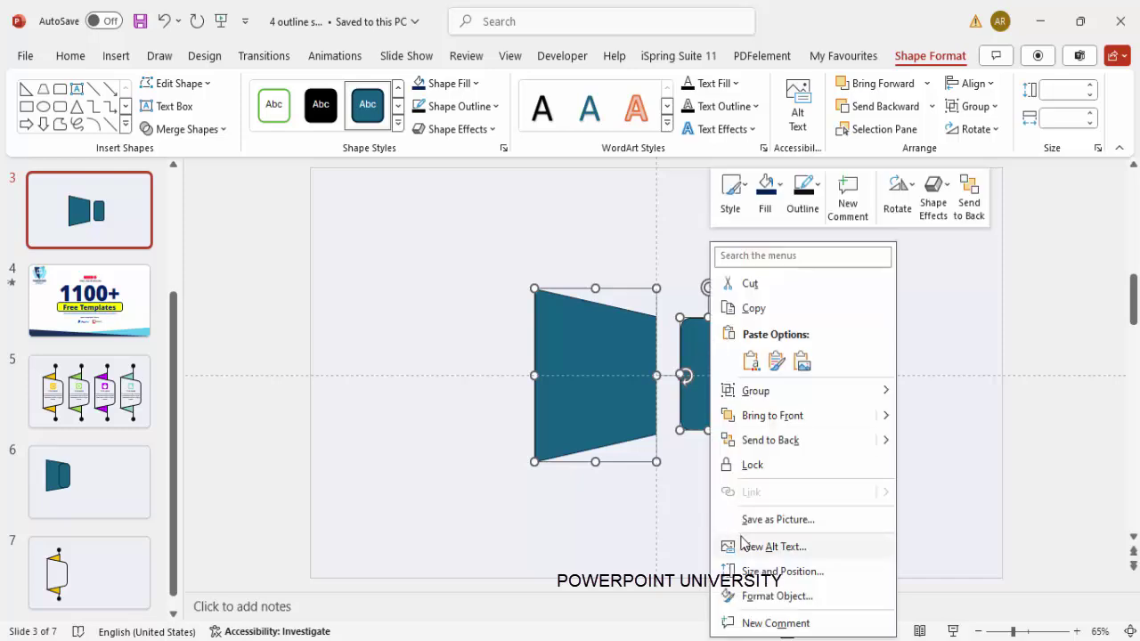
left_click(783, 596)
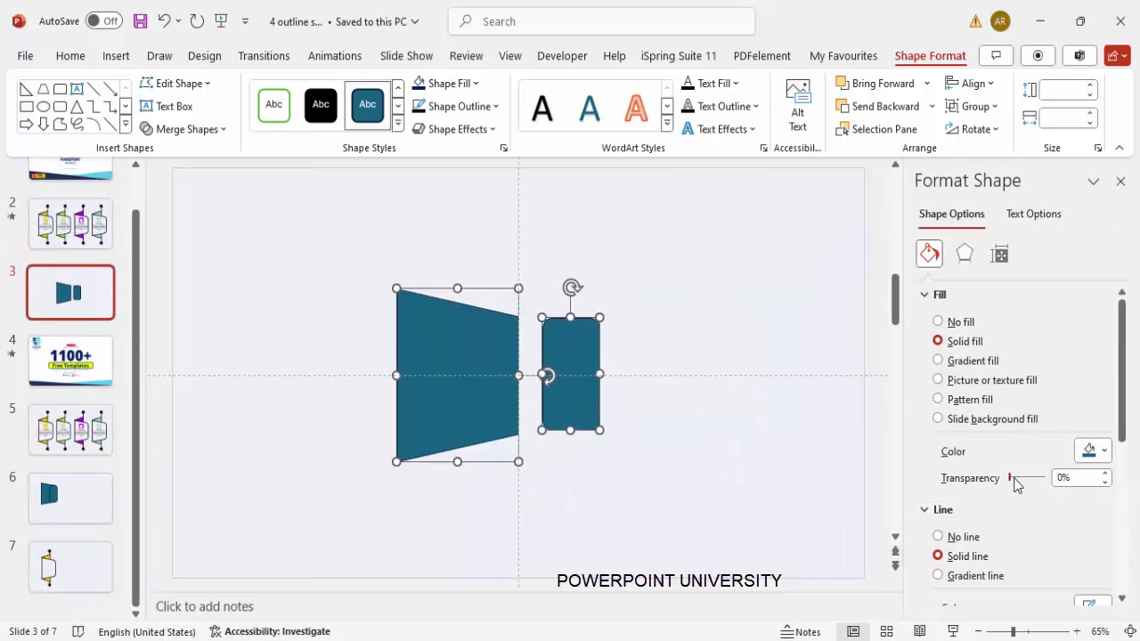
left_click_drag(1016, 482, 1024, 482)
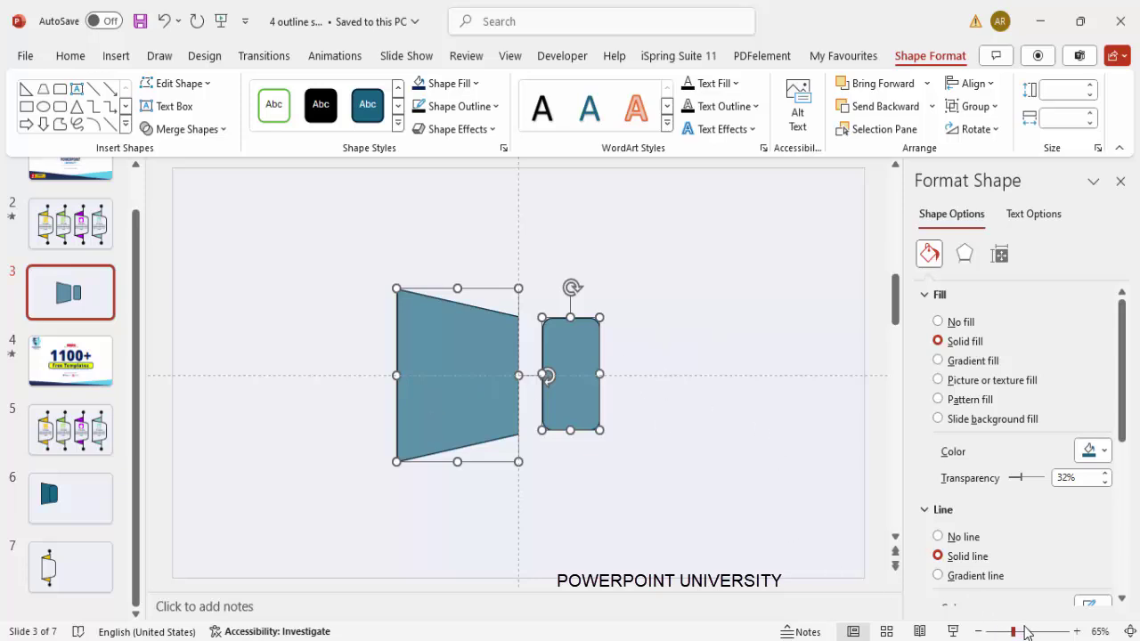
scroll(712, 372, "up", 6)
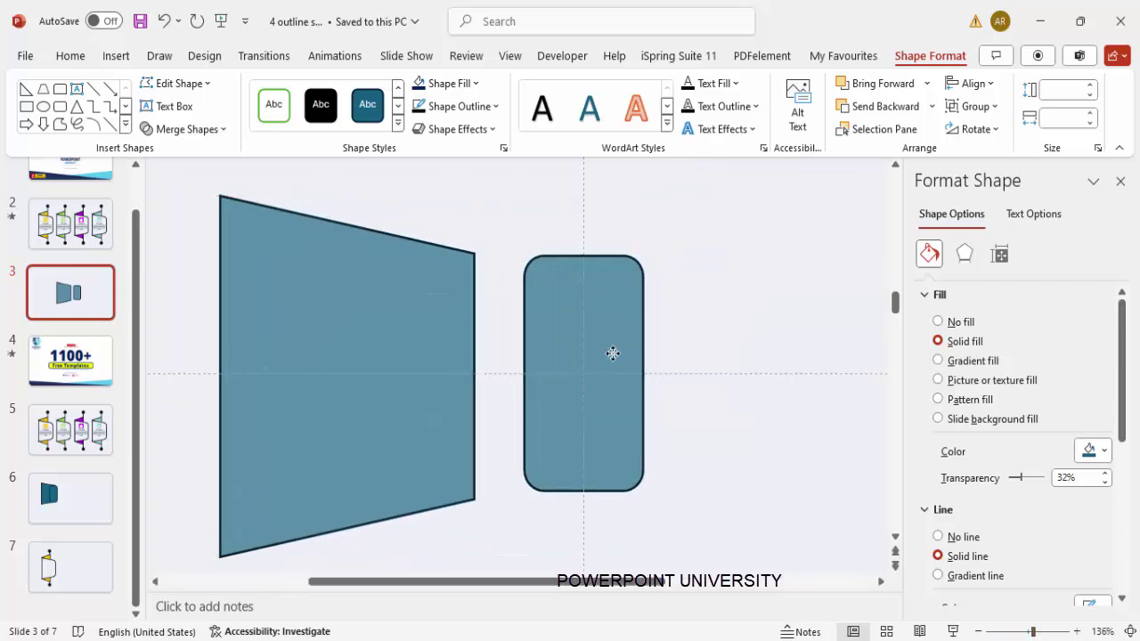
scroll(692, 322, "left", 2)
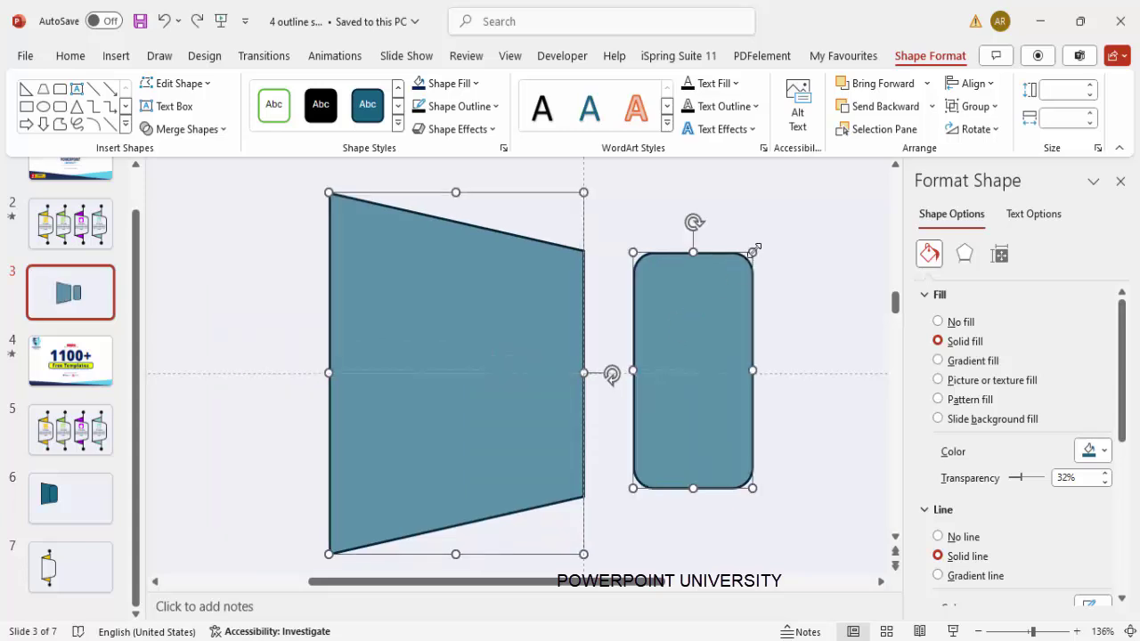
Move the rounded rectangle over the trapezoid's narrow end, making it taller and narrower
key("Escape")
left_click(737, 300)
left_click_drag(700, 303, 578, 300)
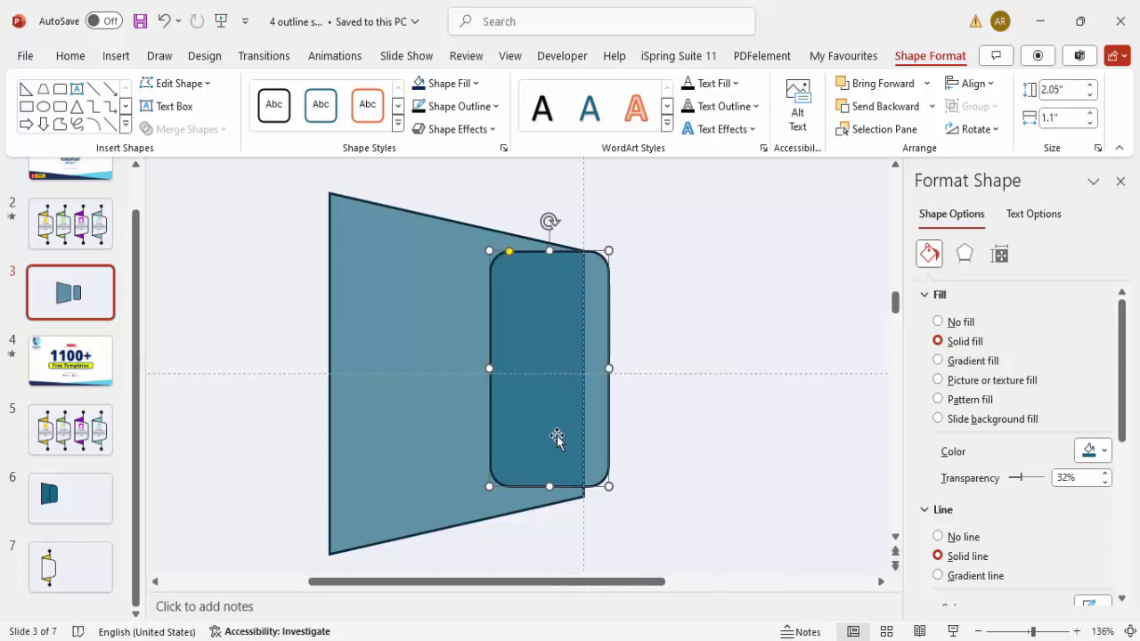
left_click_drag(549, 486, 549, 496)
left_click_drag(490, 373, 564, 365)
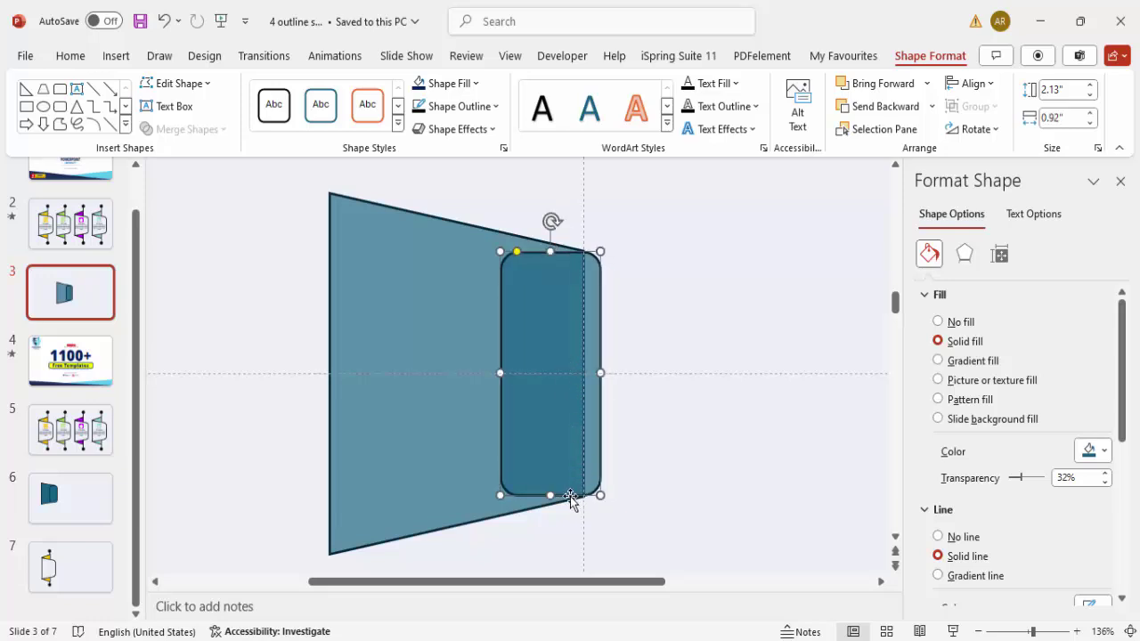
left_click_drag(549, 497, 549, 495)
left_click(784, 385)
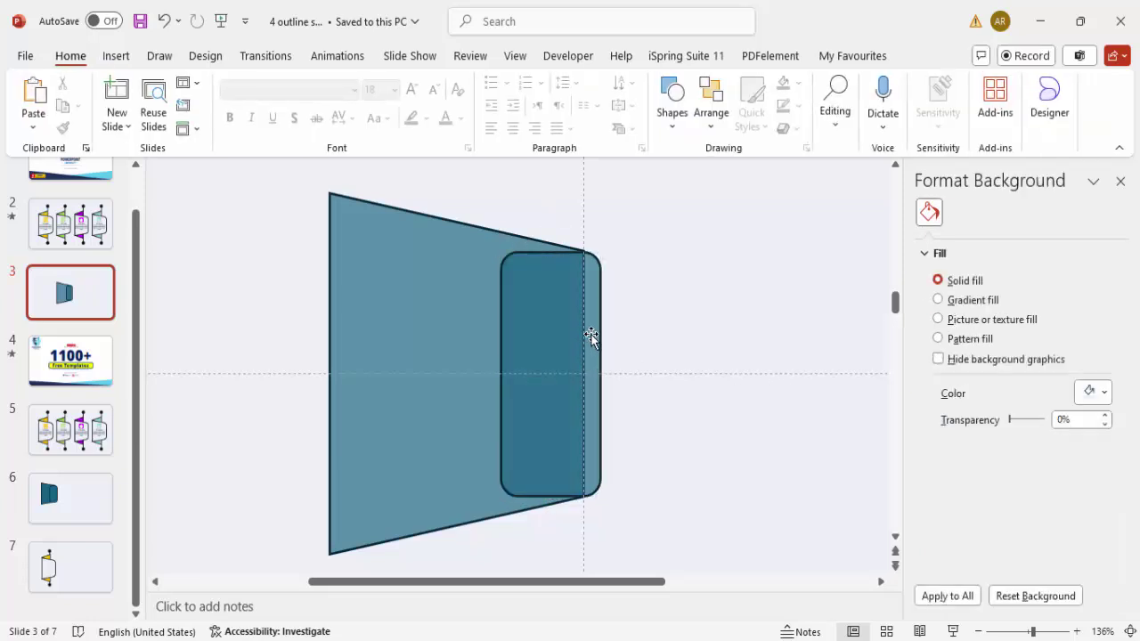
Union the trapezoid and rounded rectangle into a single merged shape
left_click(463, 289)
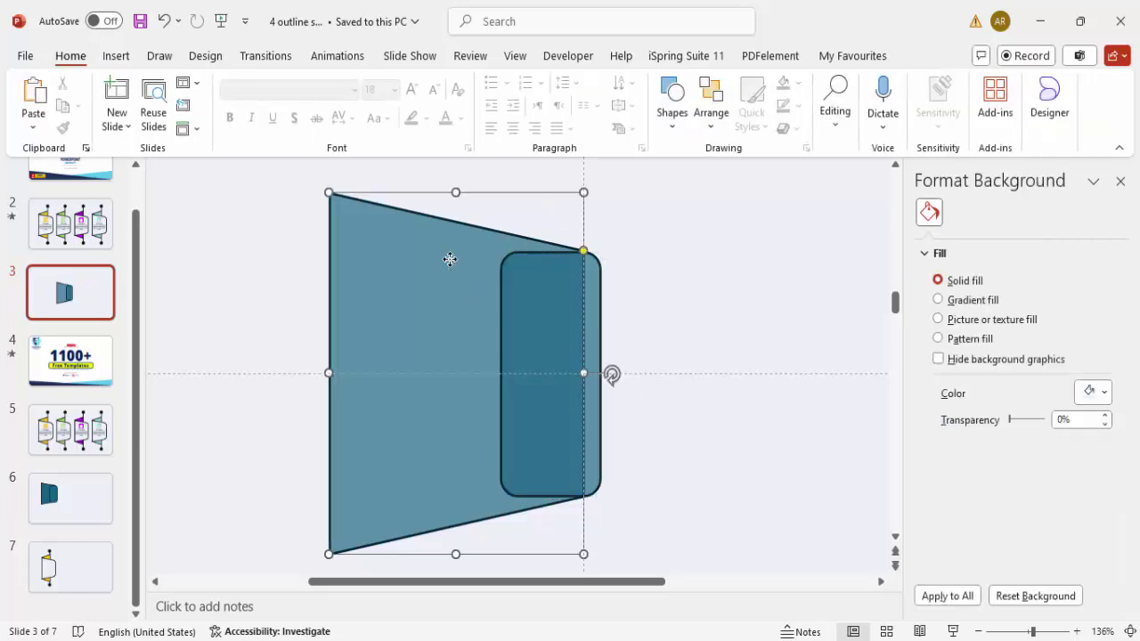
left_click(425, 290)
left_click(599, 282, "shift")
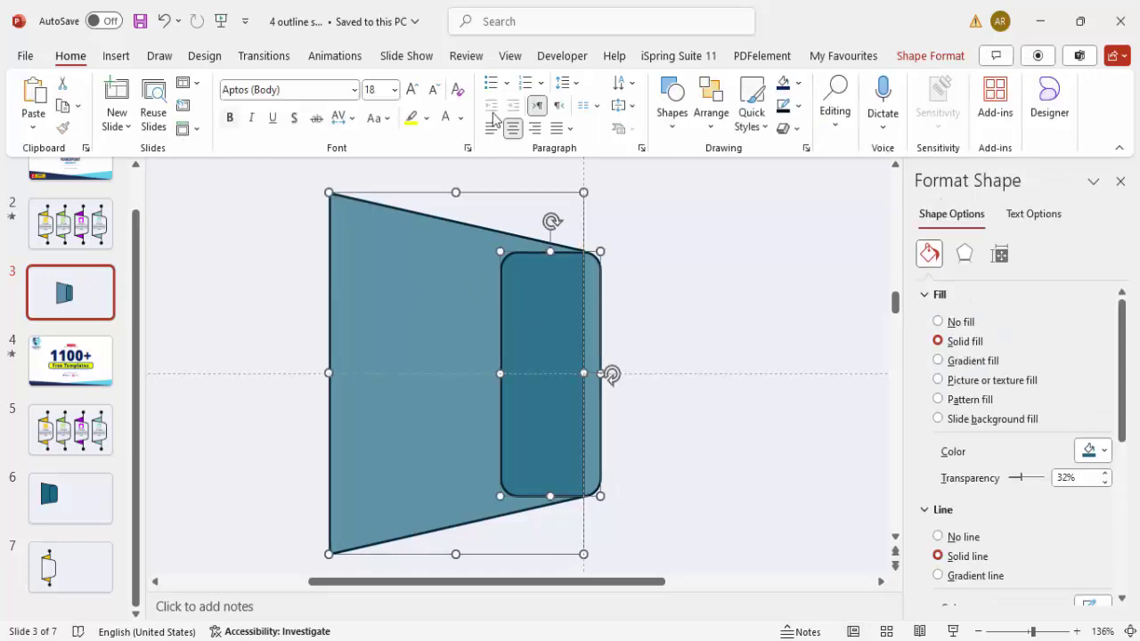
left_click(928, 57)
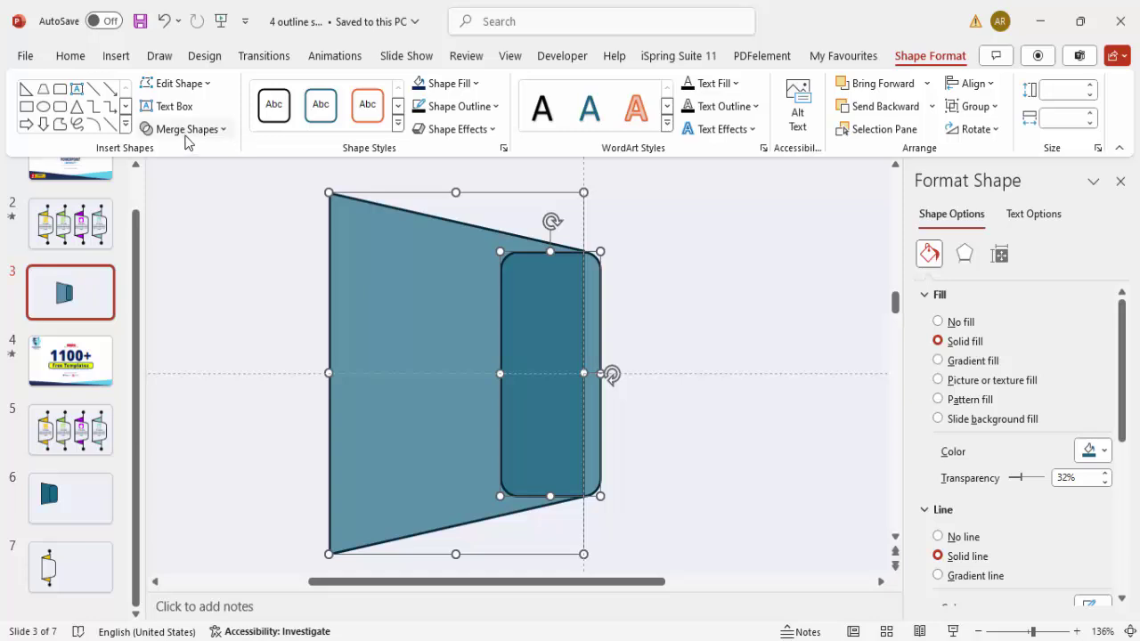
left_click(187, 132)
left_click(182, 155)
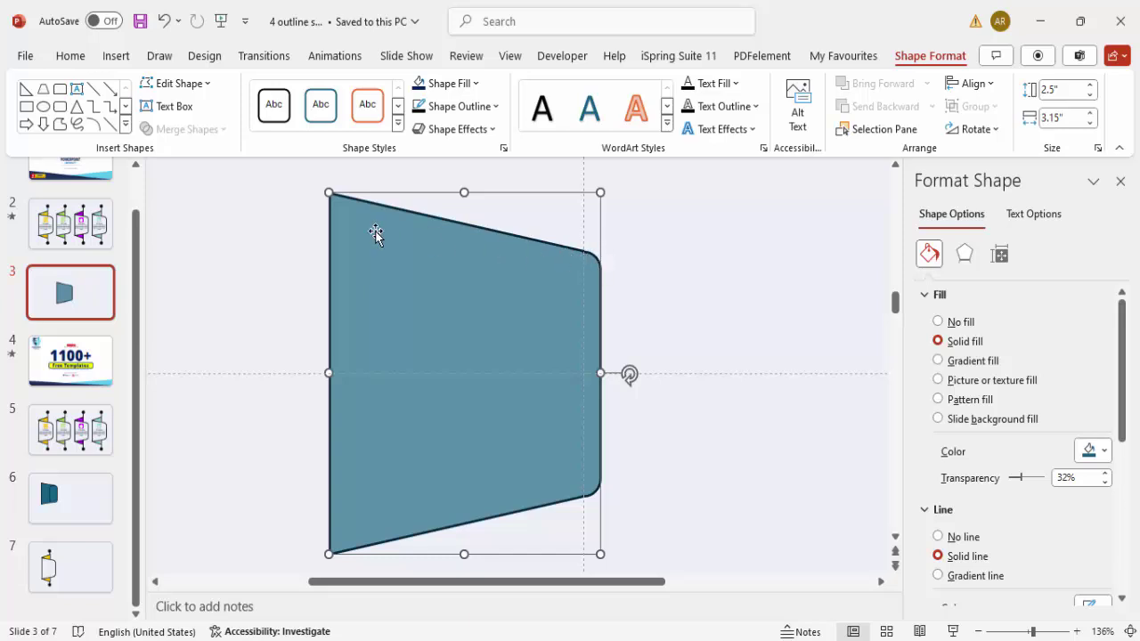
Set the merged shape's transparency to 0% and fit the slide to the window
left_click(656, 267)
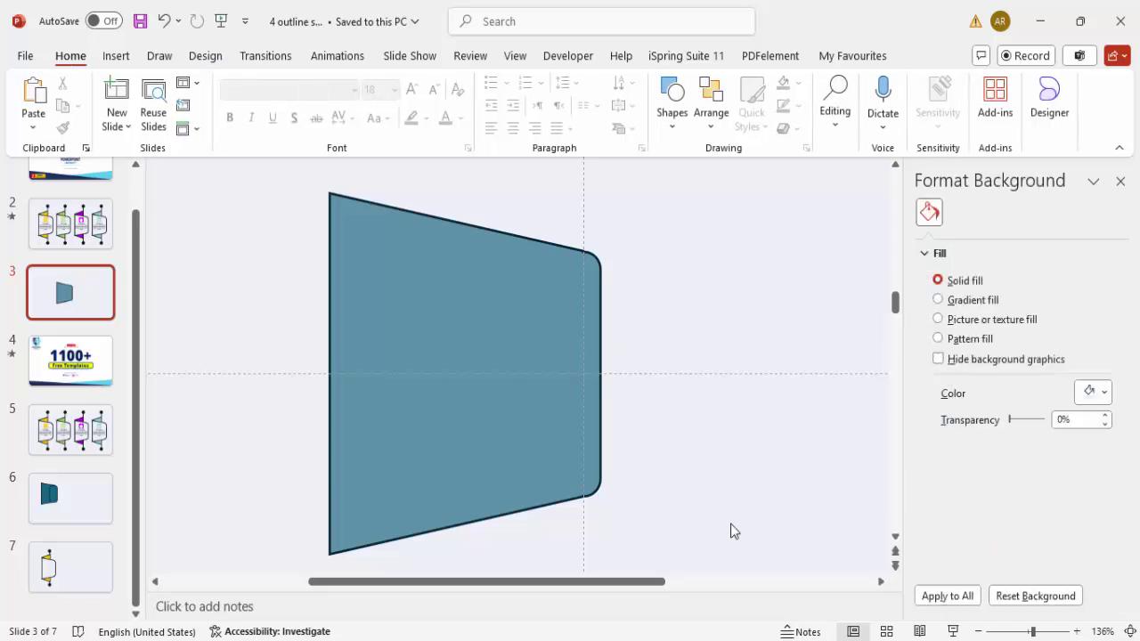
key("Tab")
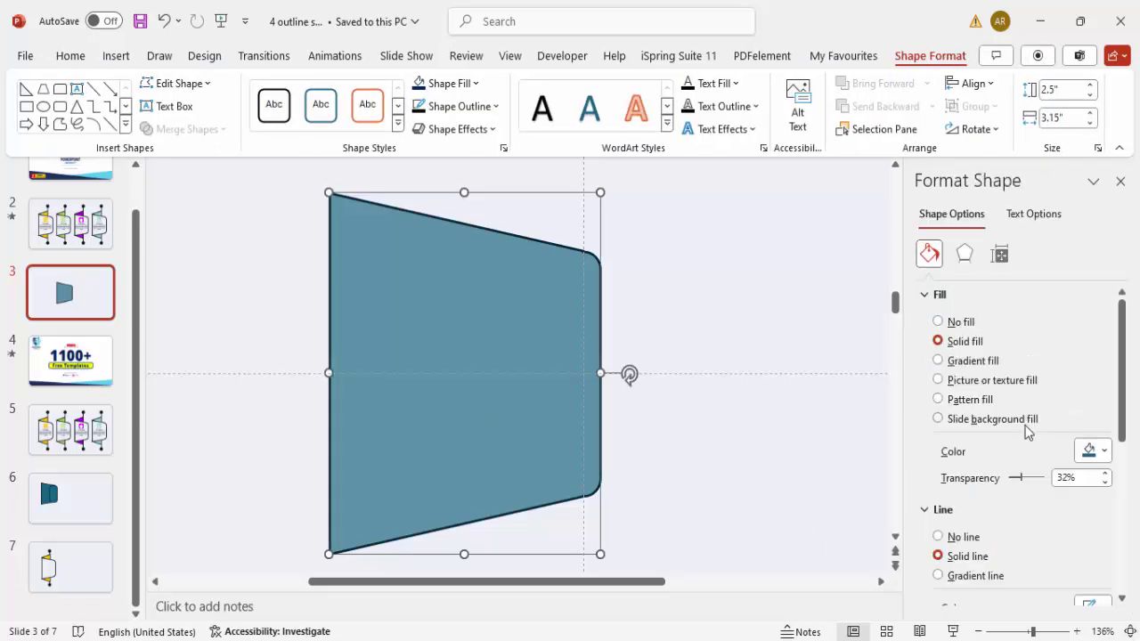
left_click_drag(1021, 480, 987, 480)
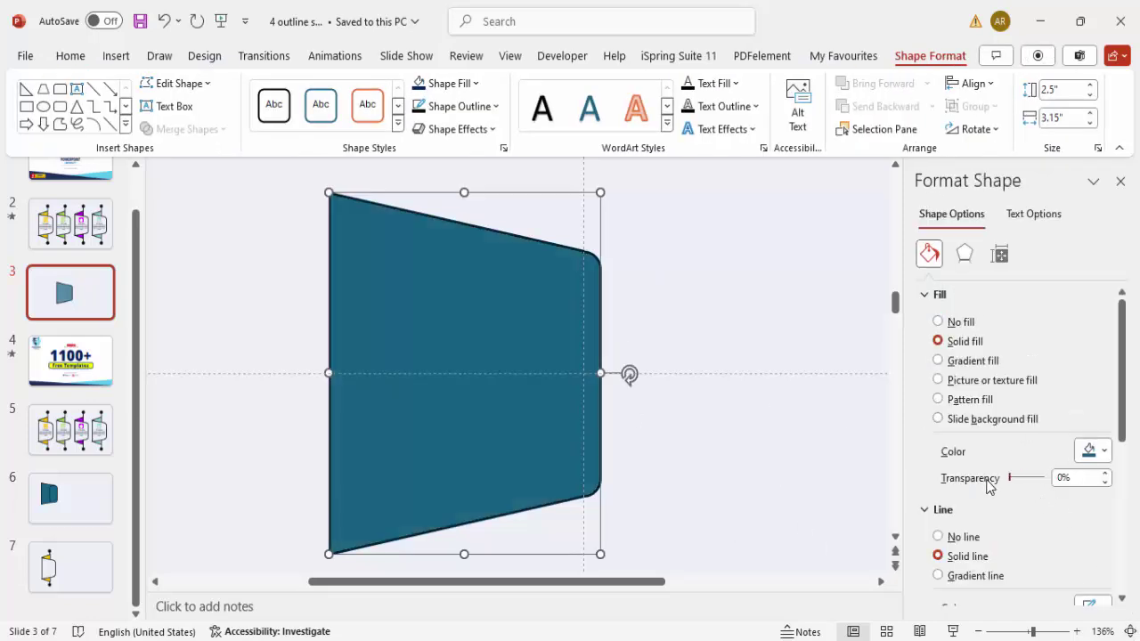
left_click(1120, 631)
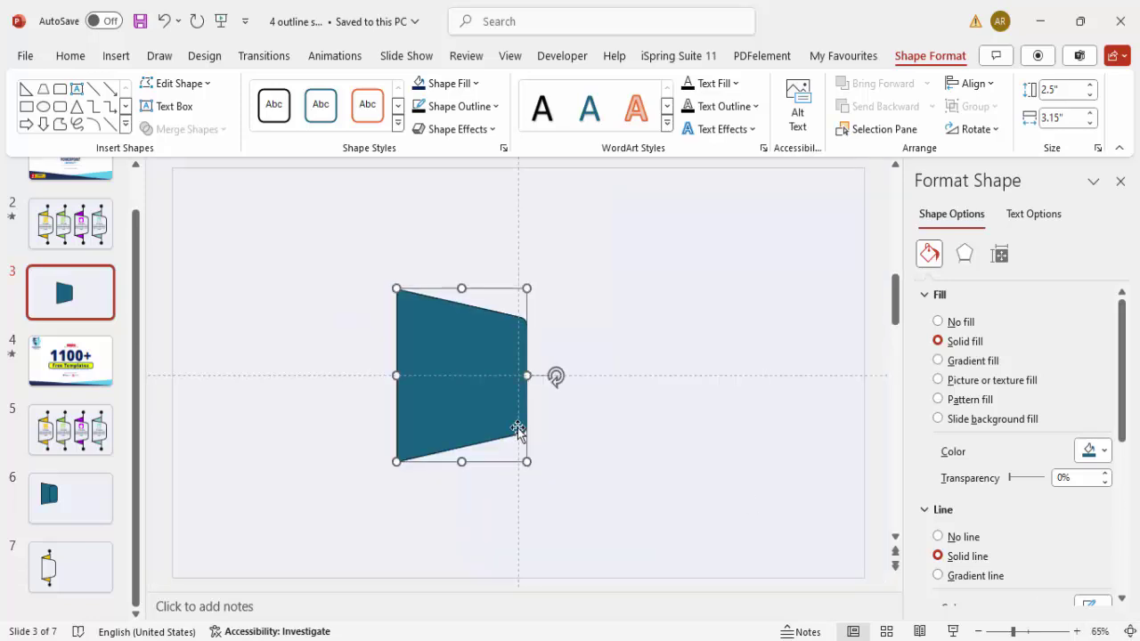
Draw a straight vertical line down past the shape's narrow end
left_click(115, 57)
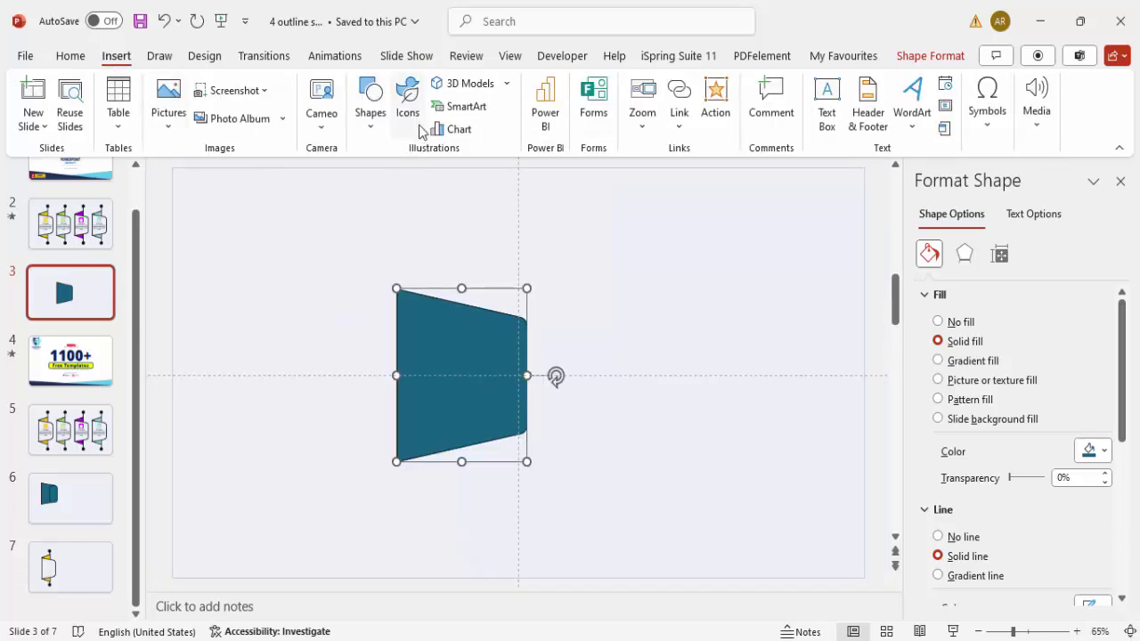
left_click(370, 103)
left_click(364, 248)
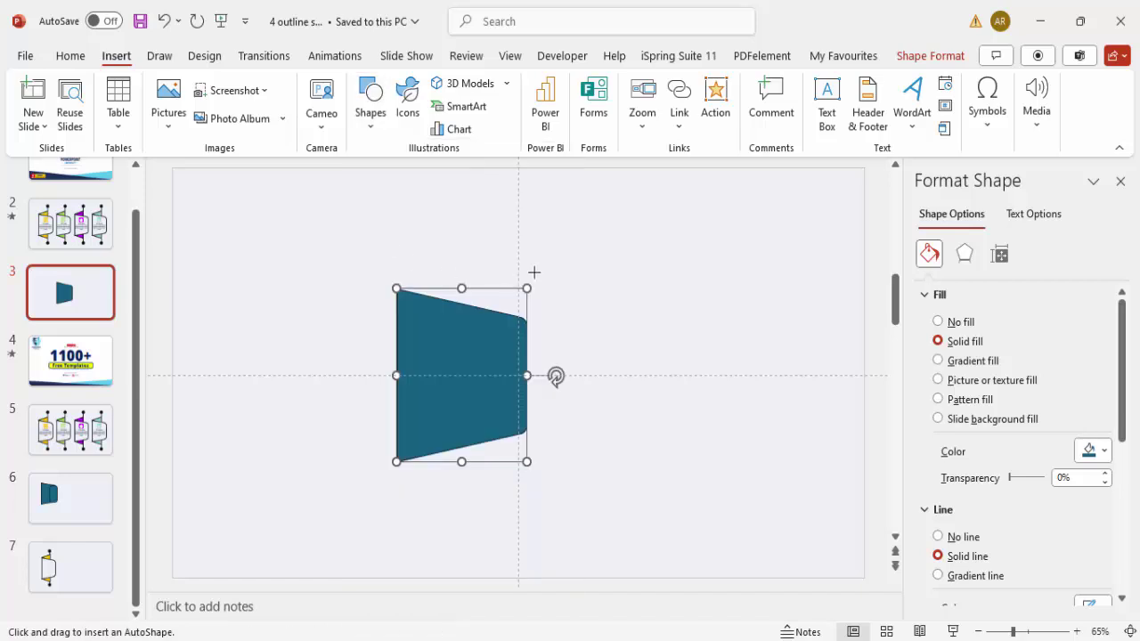
left_click_drag(517, 251, 519, 519)
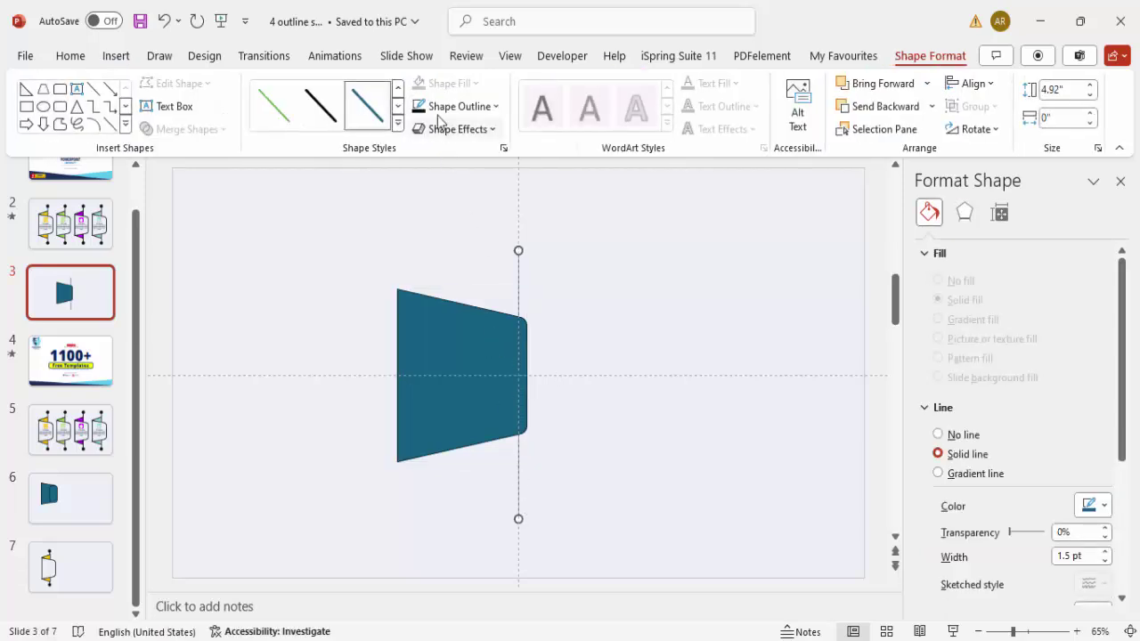
Give the line a dark outline colour at 2¼ pt weight
left_click(458, 108)
left_click(436, 258)
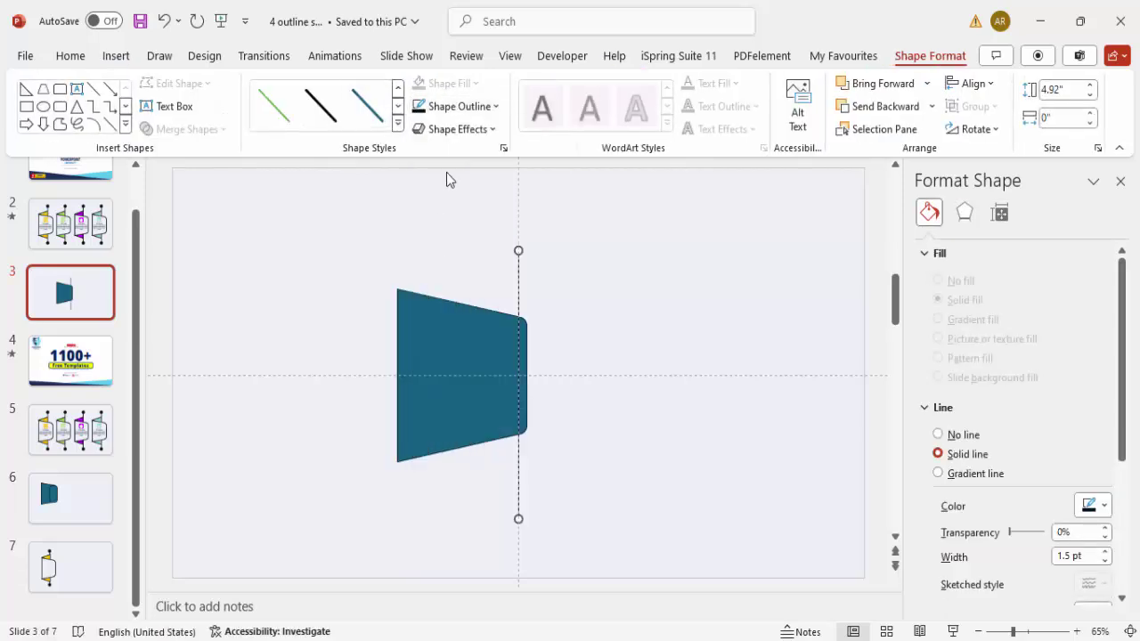
left_click(461, 105)
mouse_move(463, 475)
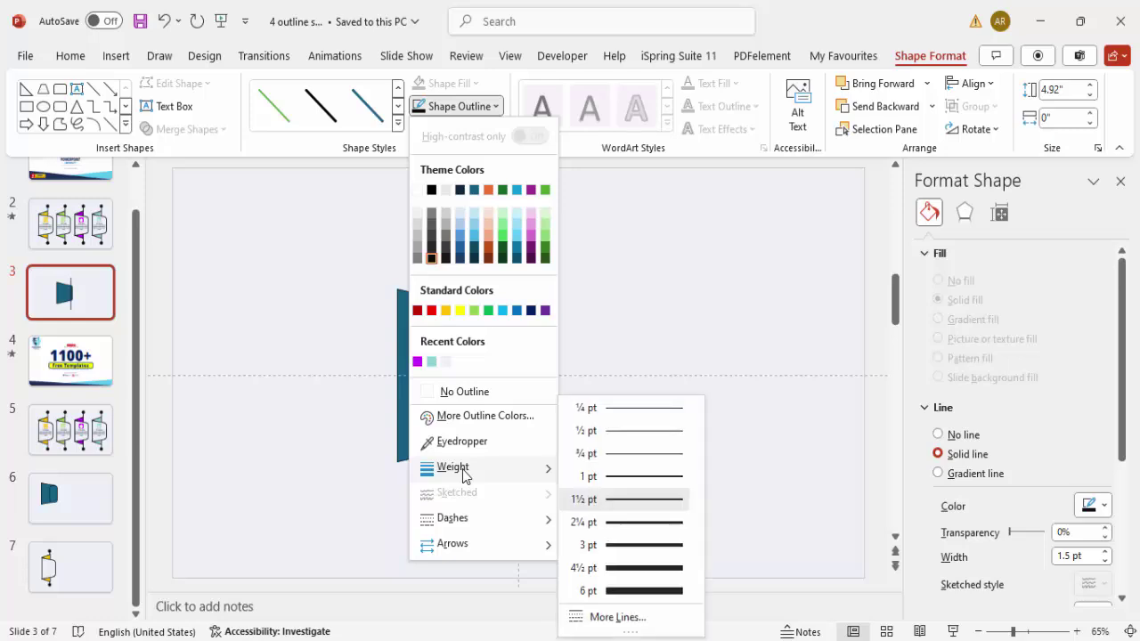
left_click(645, 525)
Set both line ends to oval arrow types at the largest size
left_click_drag(1125, 359, 1125, 489)
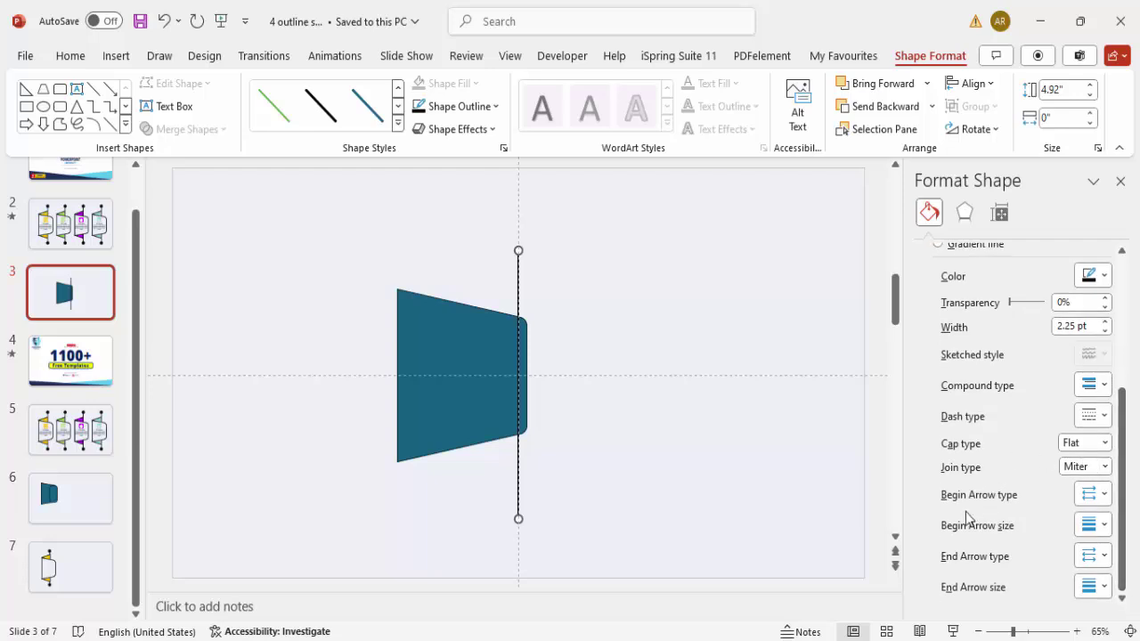
left_click(1093, 494)
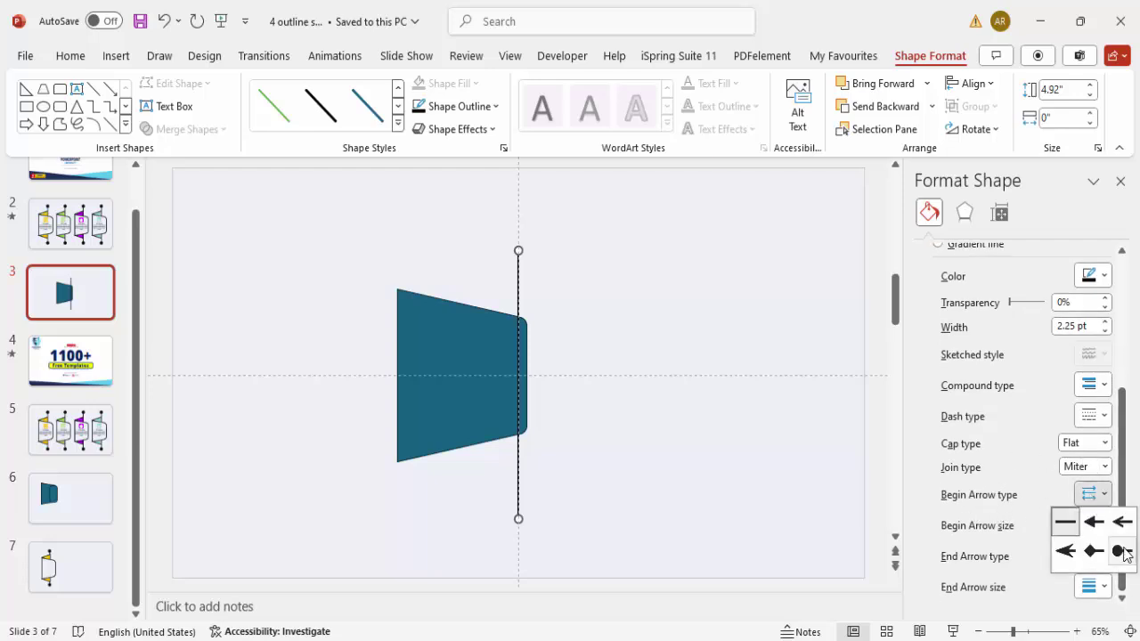
left_click(1120, 545)
left_click(1080, 533)
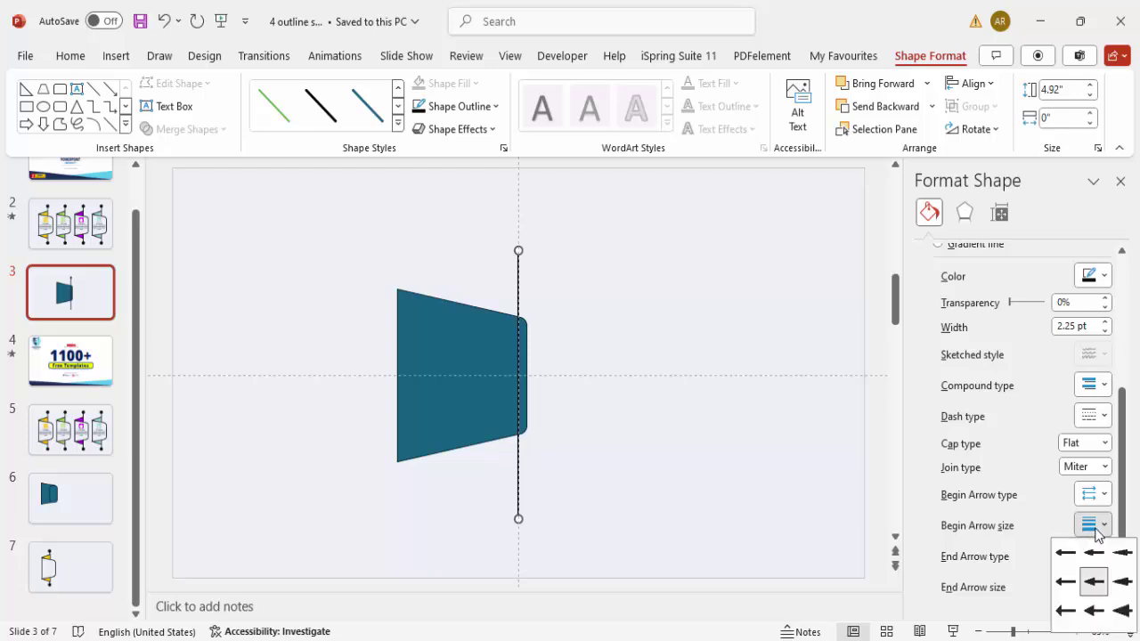
left_click(1122, 560)
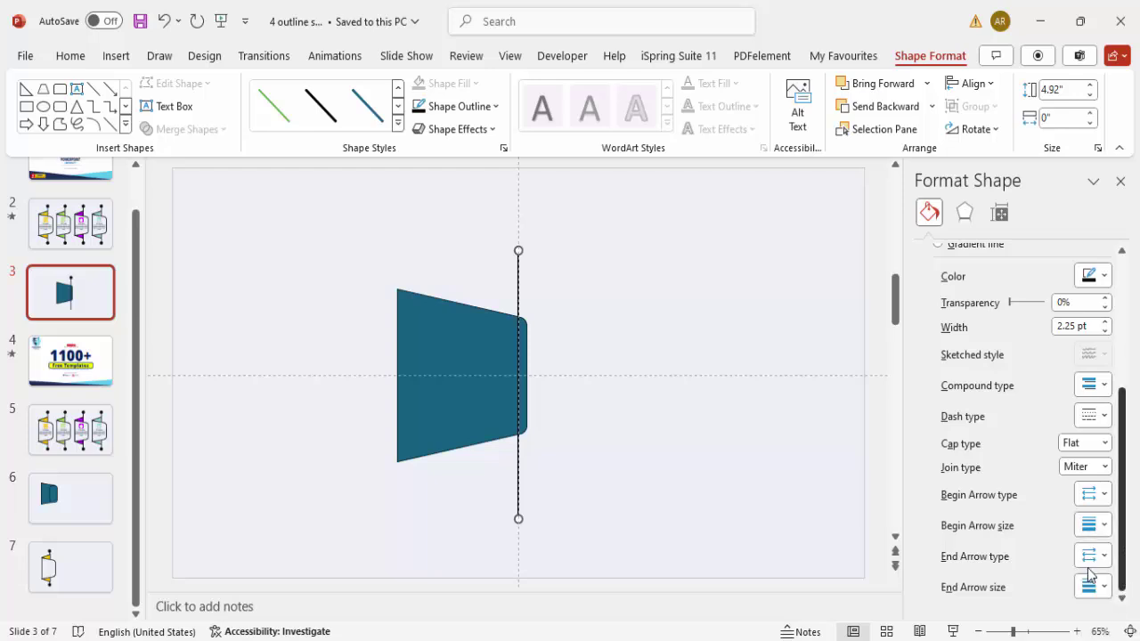
left_click(1088, 557)
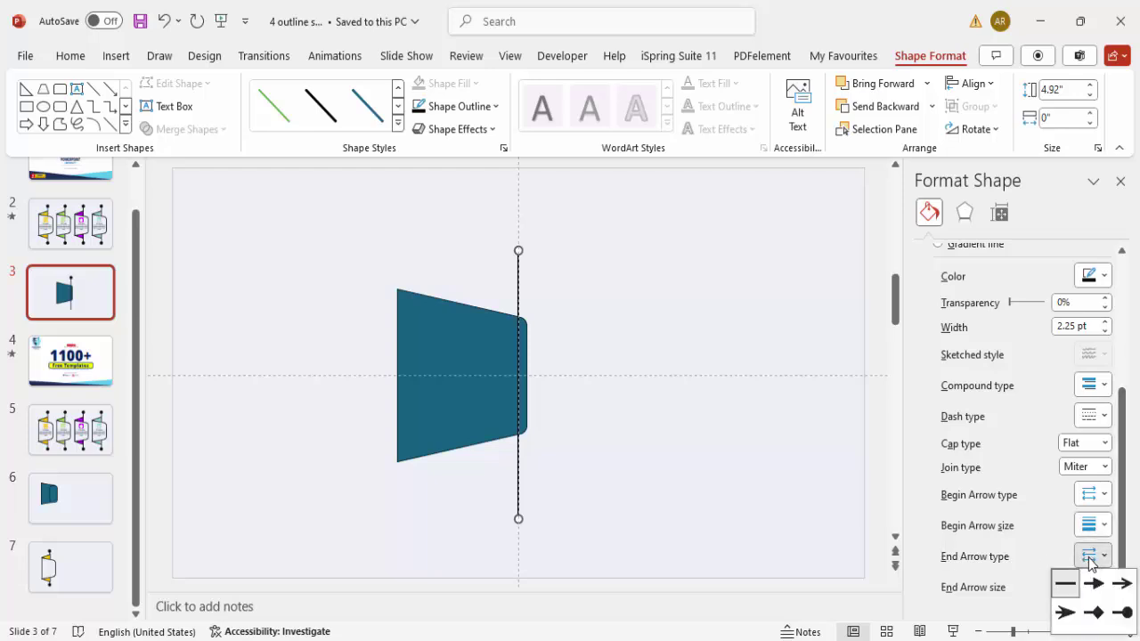
left_click(1124, 615)
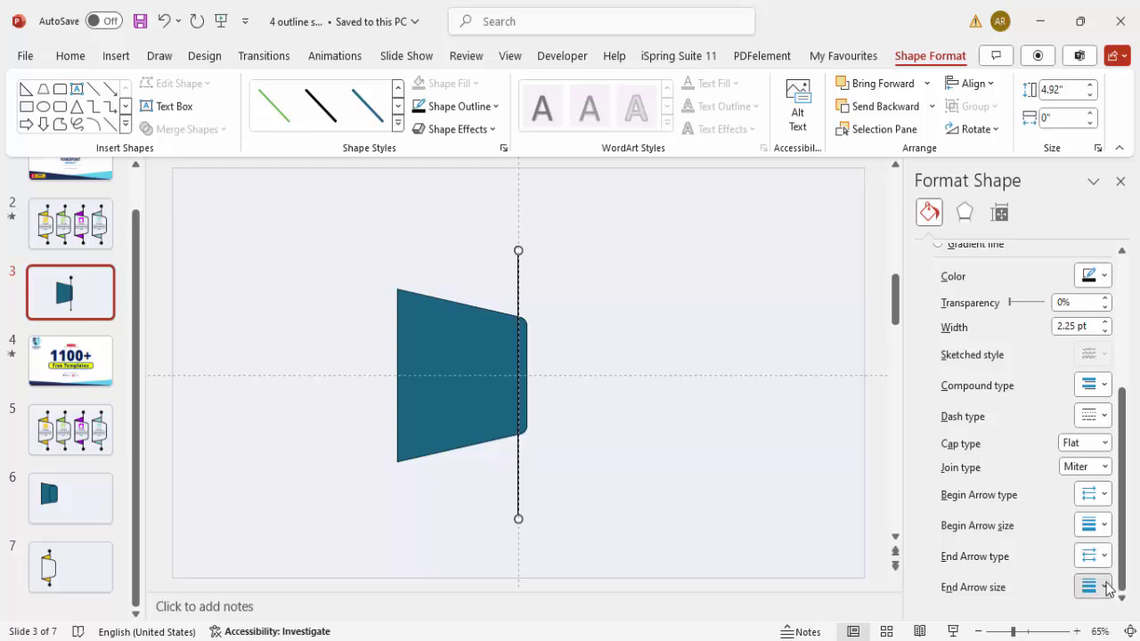
left_click(1105, 587)
left_click(1122, 552)
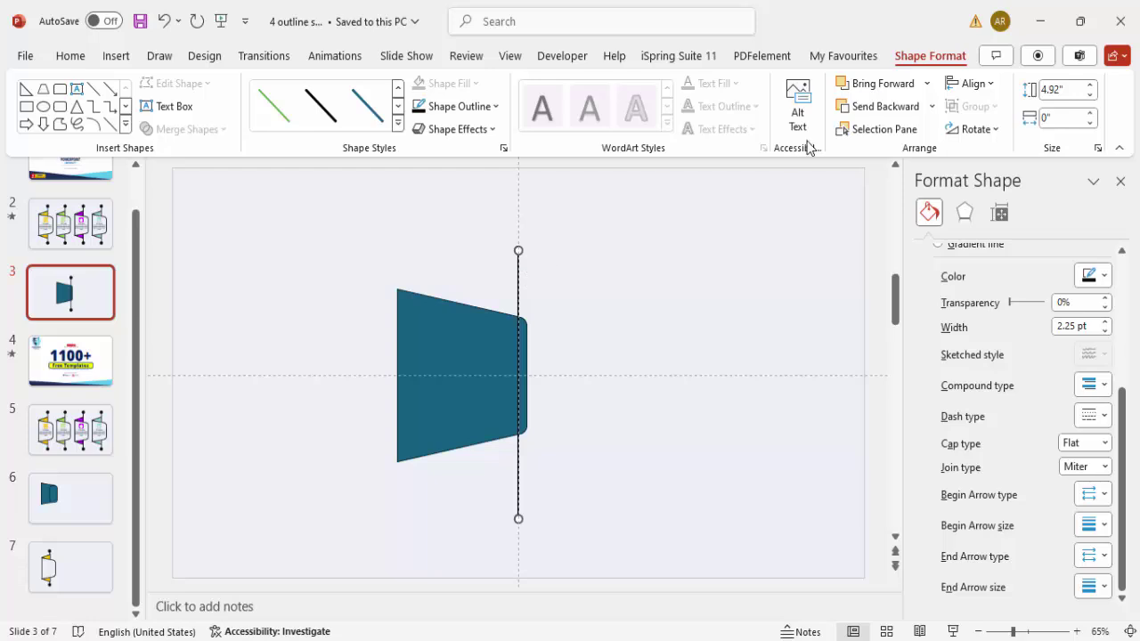
Send the line to the back, behind the trapezoid
left_click(933, 106)
left_click(886, 149)
left_click(716, 249)
left_click(516, 56)
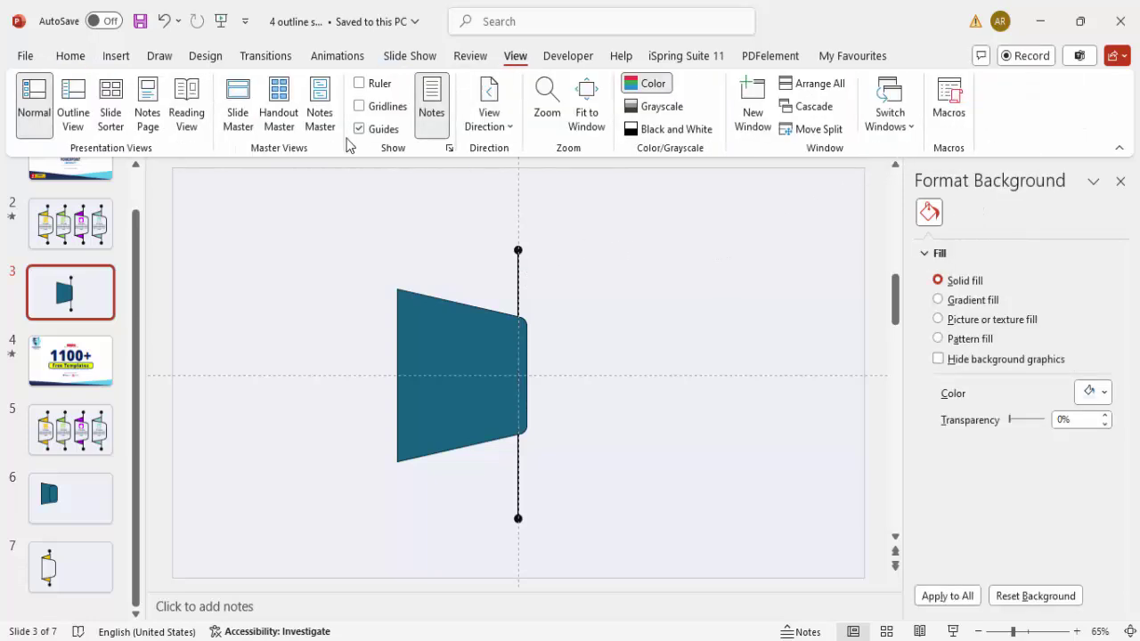
Hide the guides, centre the trapezoid on the vertical line, and fill it white
left_click(360, 129)
left_click_drag(419, 368, 470, 363)
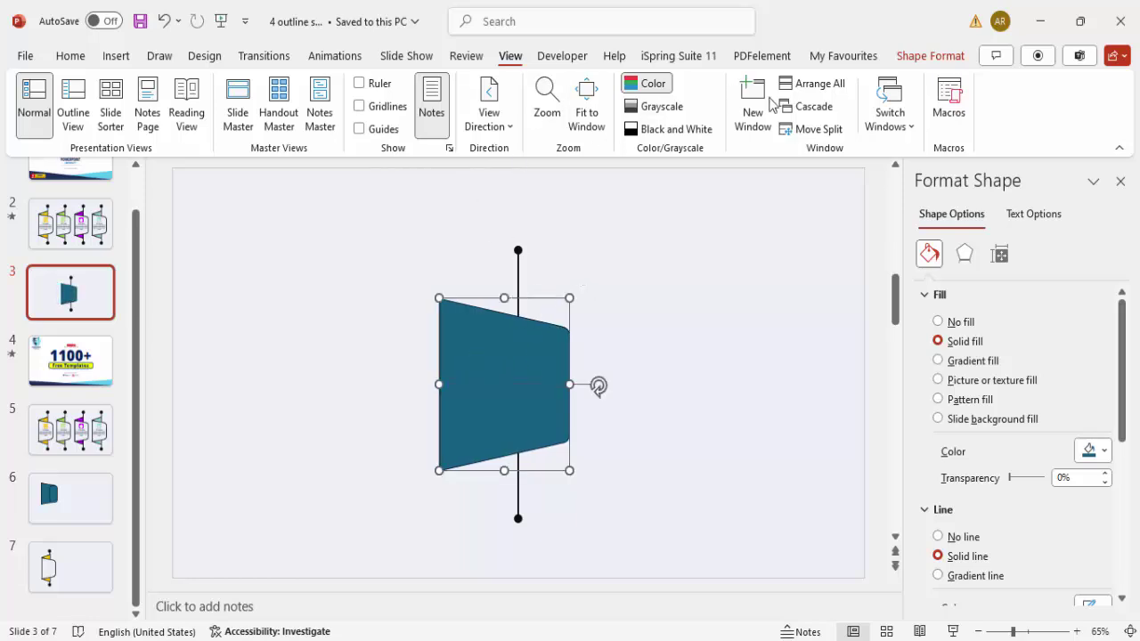
left_click(1104, 452)
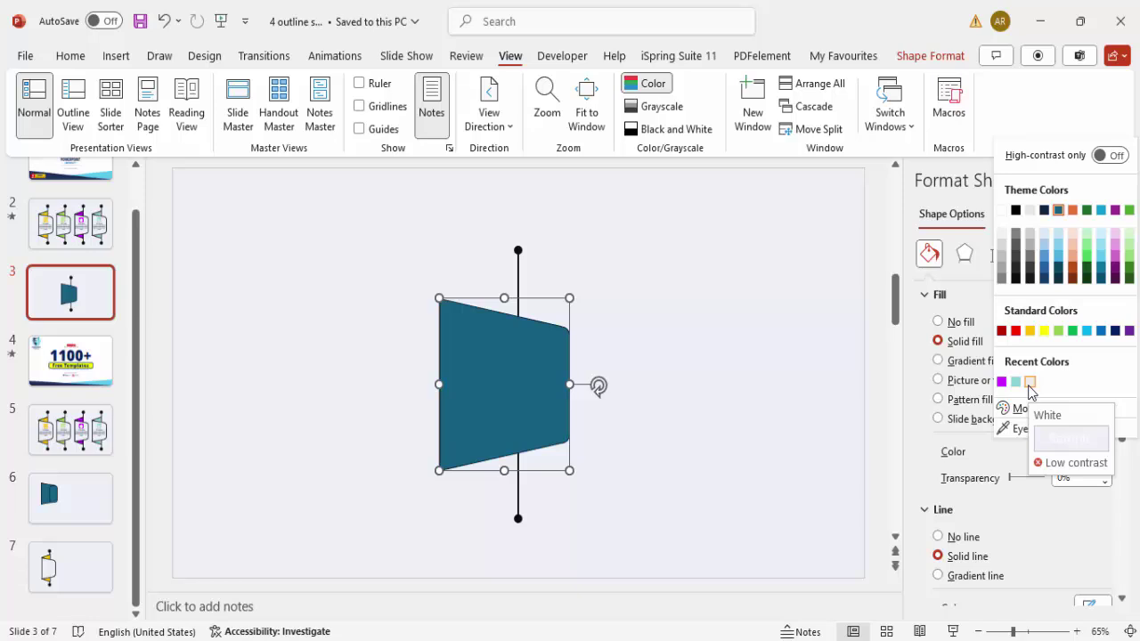
left_click(1030, 382)
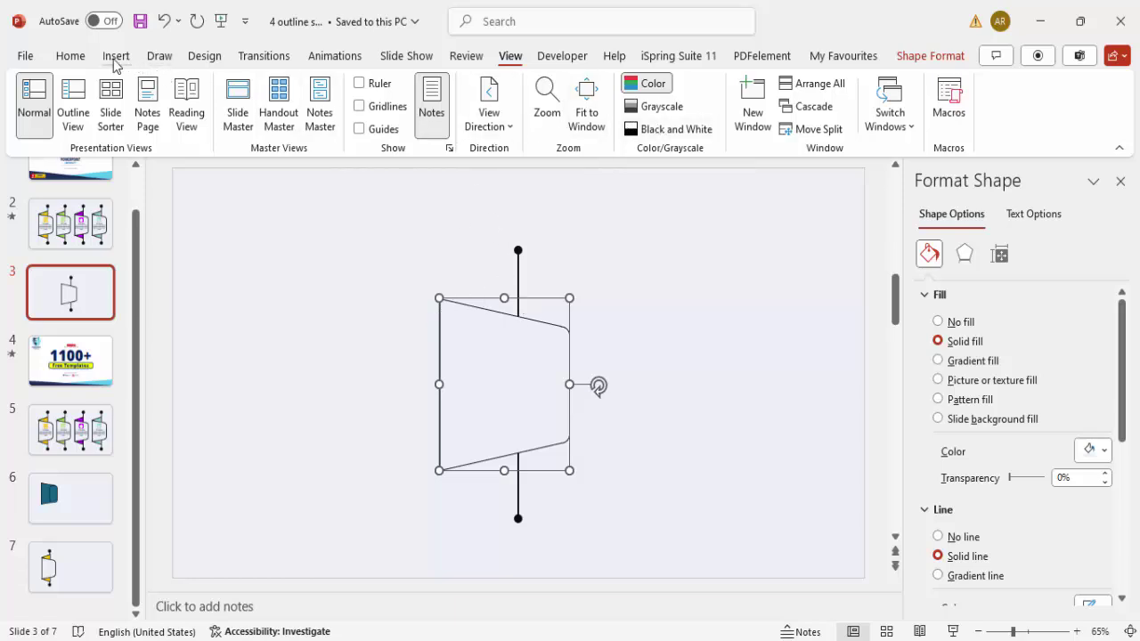
Give the trapezoid a grey 2¼ pt outline
left_click(939, 57)
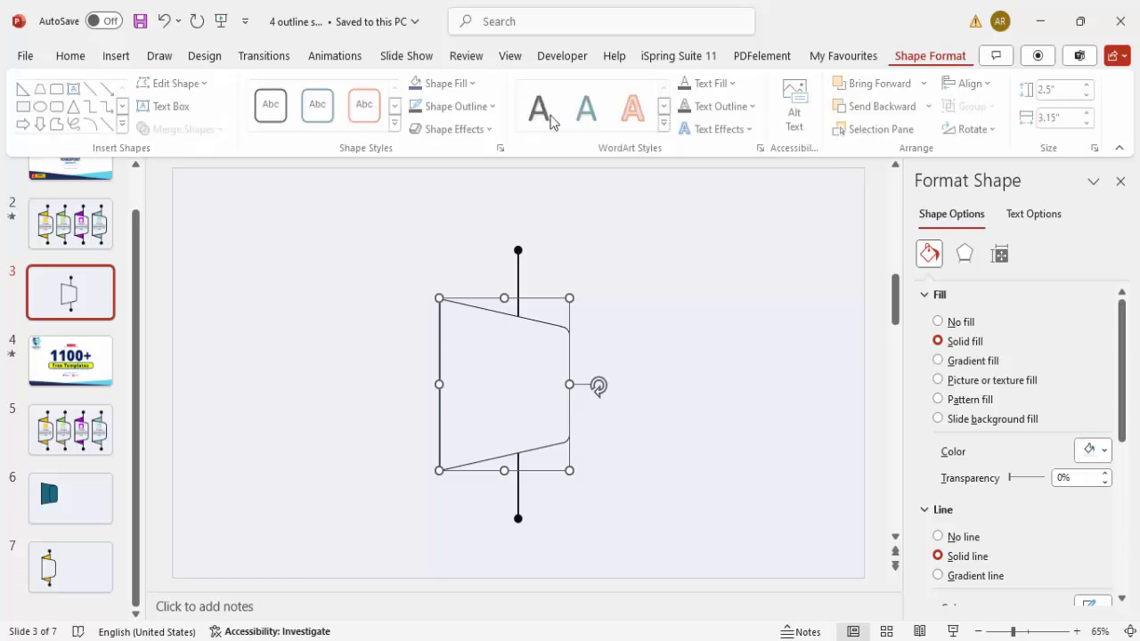
left_click(458, 106)
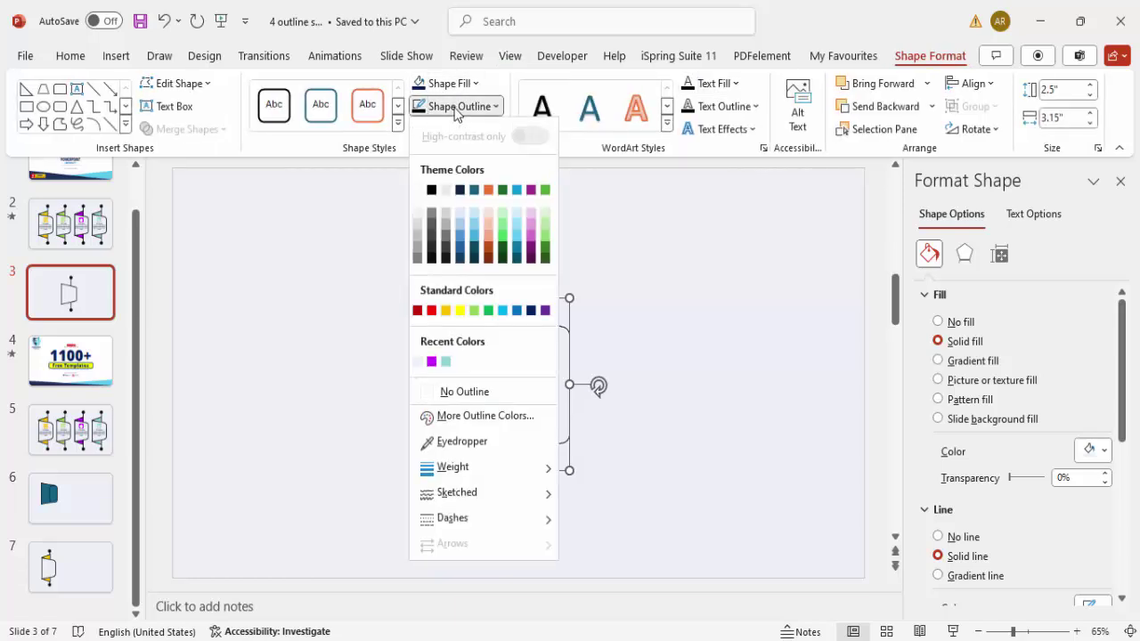
left_click(432, 250)
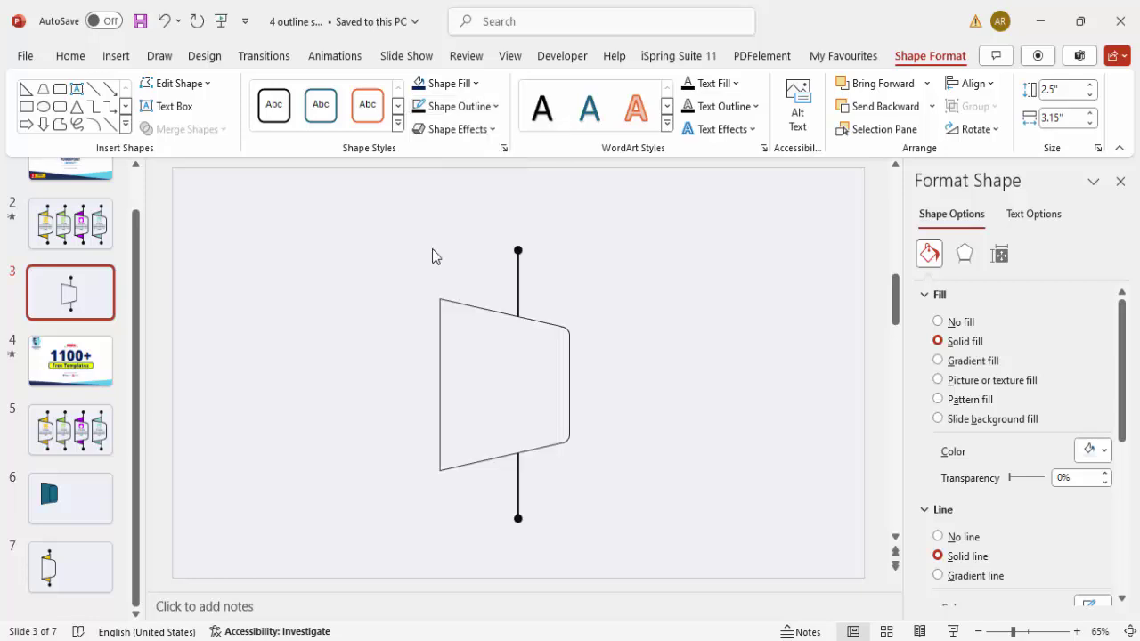
left_click(478, 106)
mouse_move(470, 468)
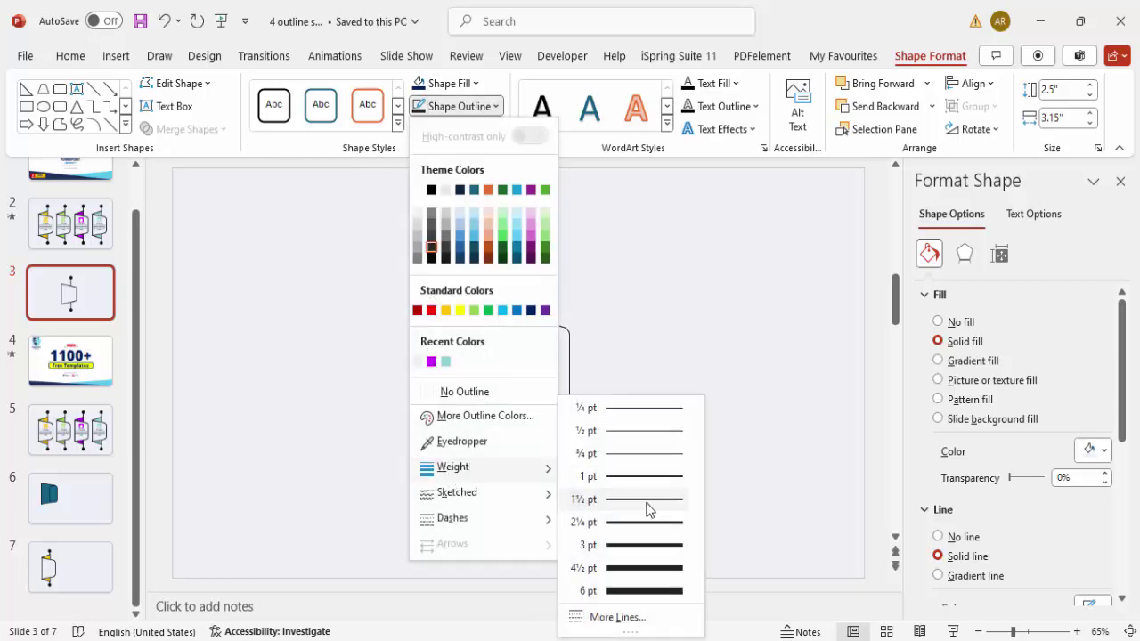
left_click(637, 525)
left_click(667, 390)
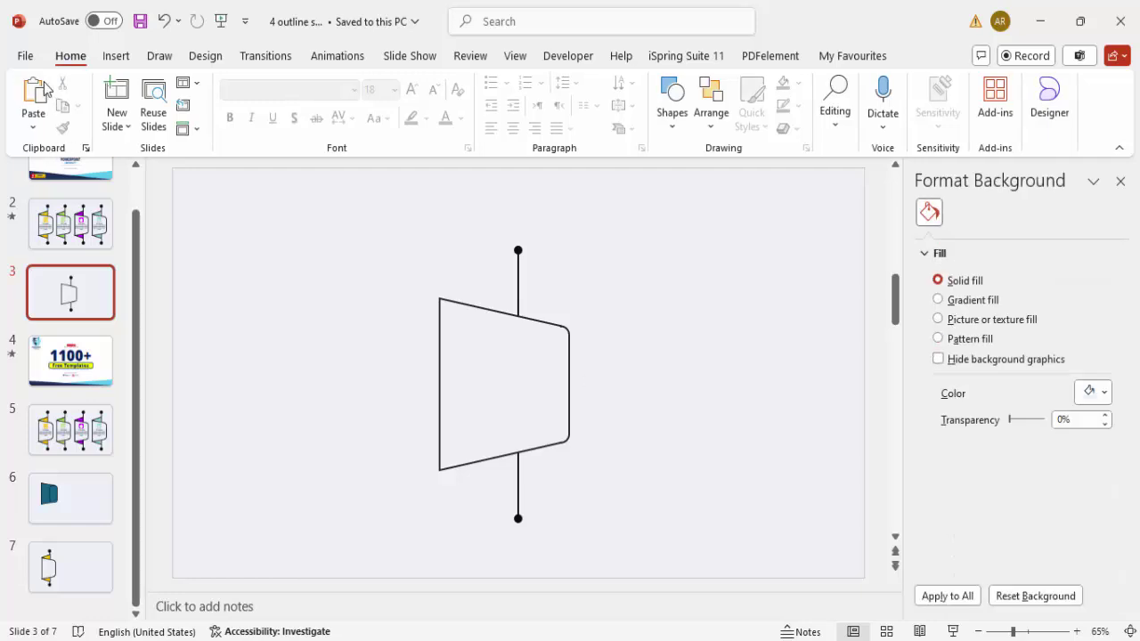
left_click(116, 56)
left_click(369, 129)
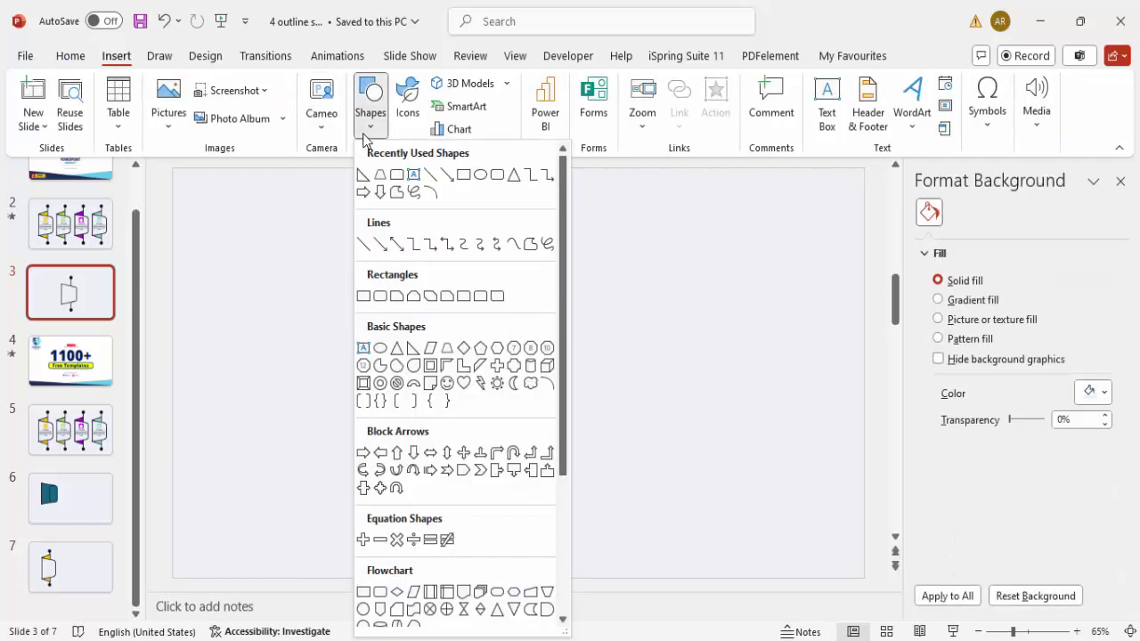
Draw an isosceles triangle over the trapezoid's top-left corner with a dark 2¼ pt outline
left_click(397, 349)
left_click_drag(412, 242, 475, 329)
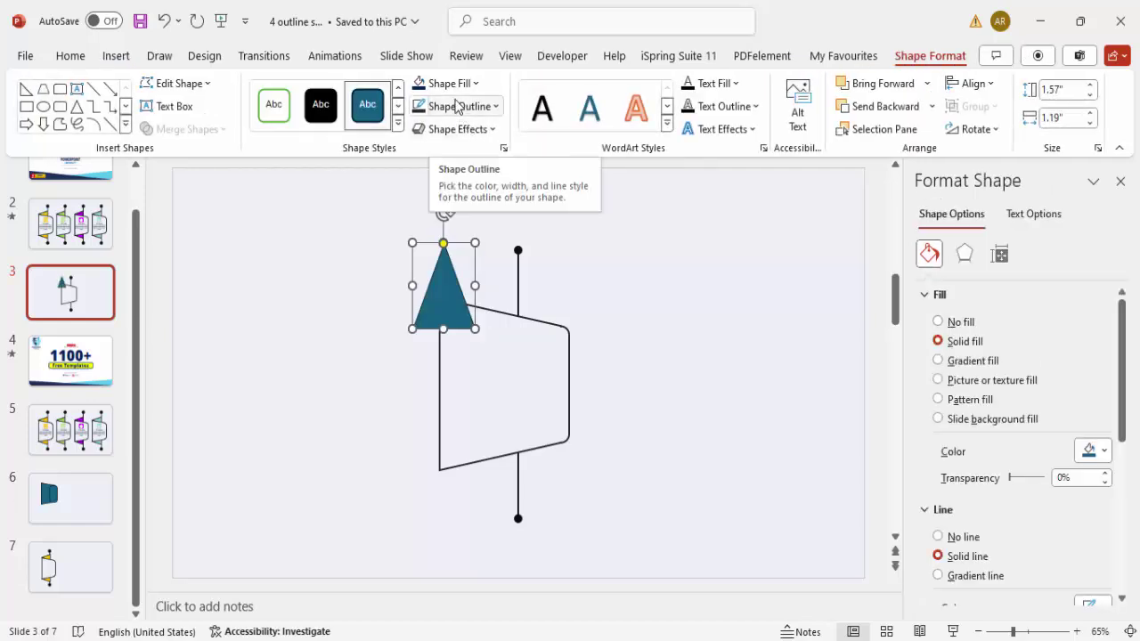
left_click(457, 106)
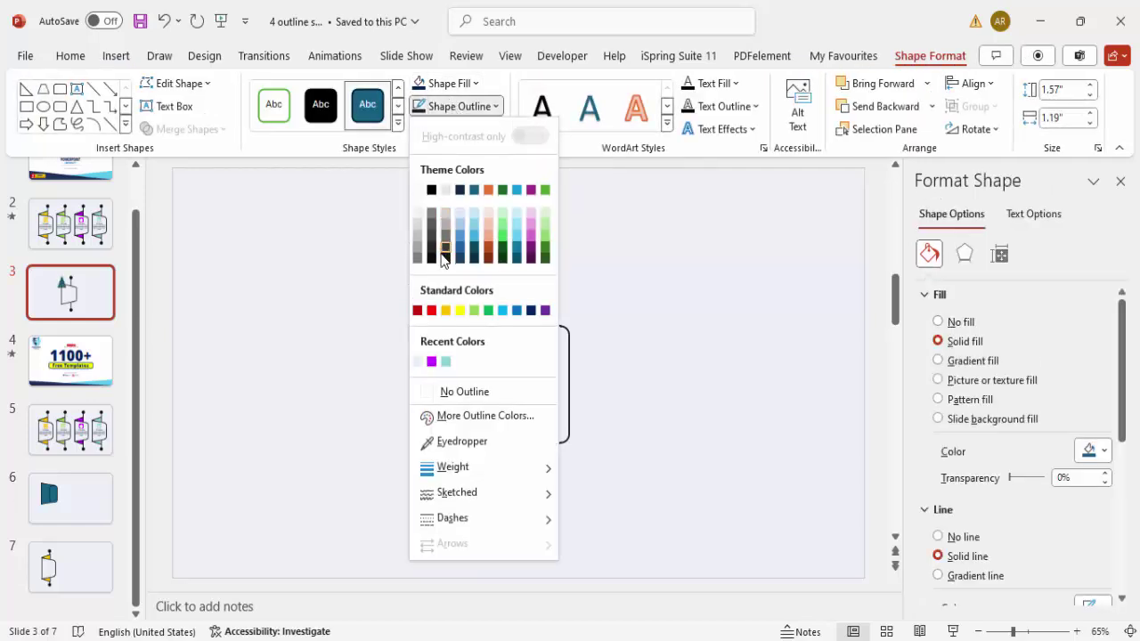
left_click(430, 257)
left_click(476, 107)
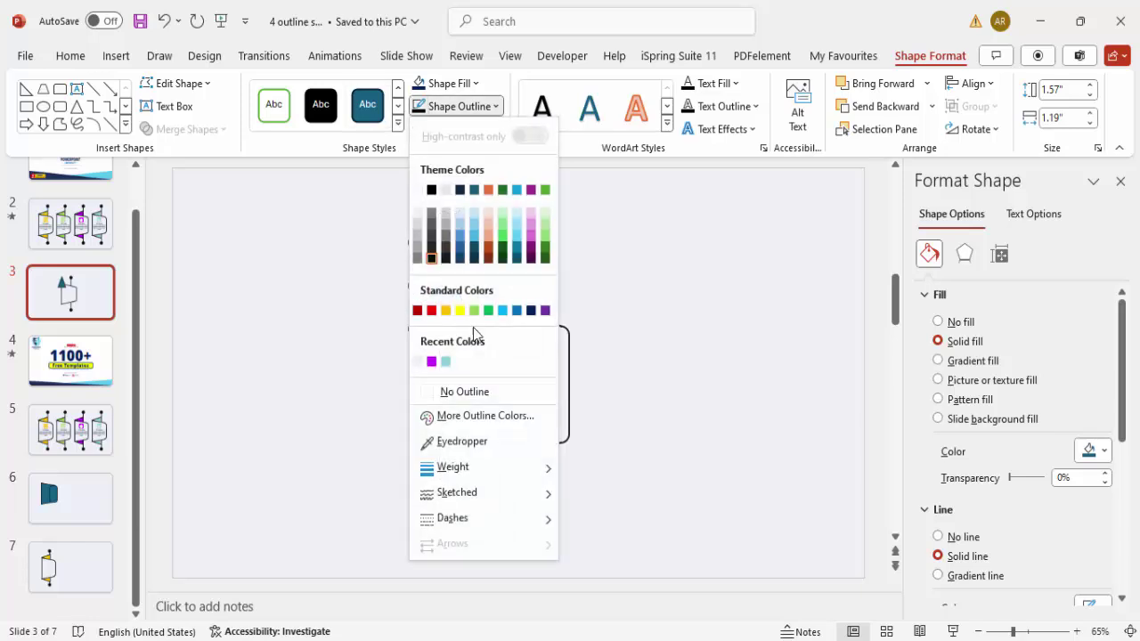
mouse_move(479, 469)
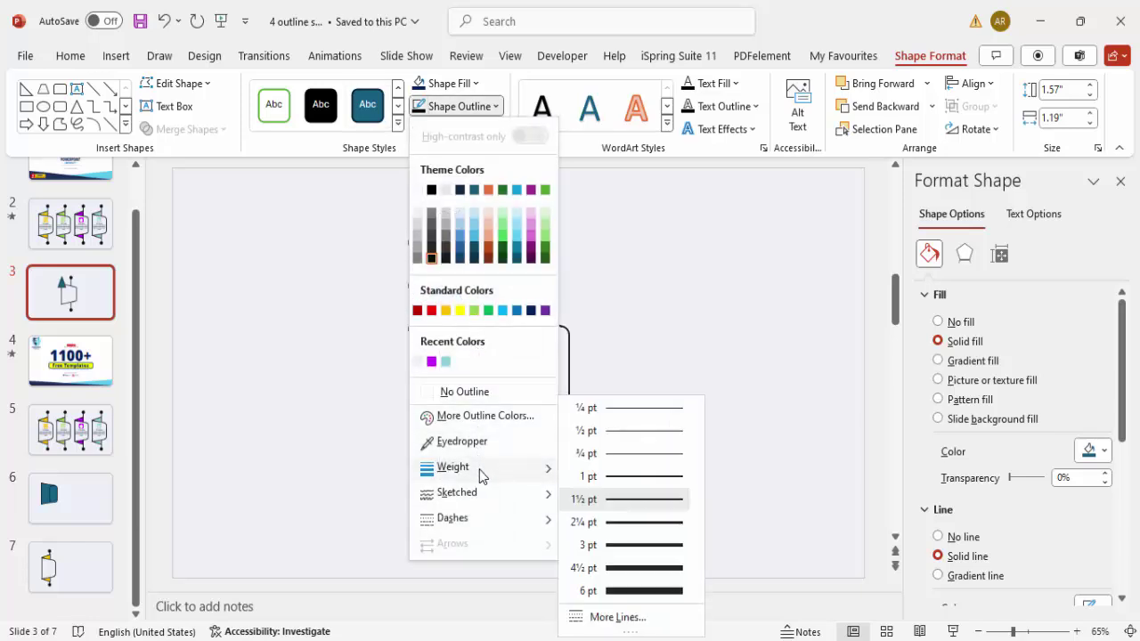
left_click(646, 523)
Fill the triangle gold and move it onto the vertical line
left_click(467, 84)
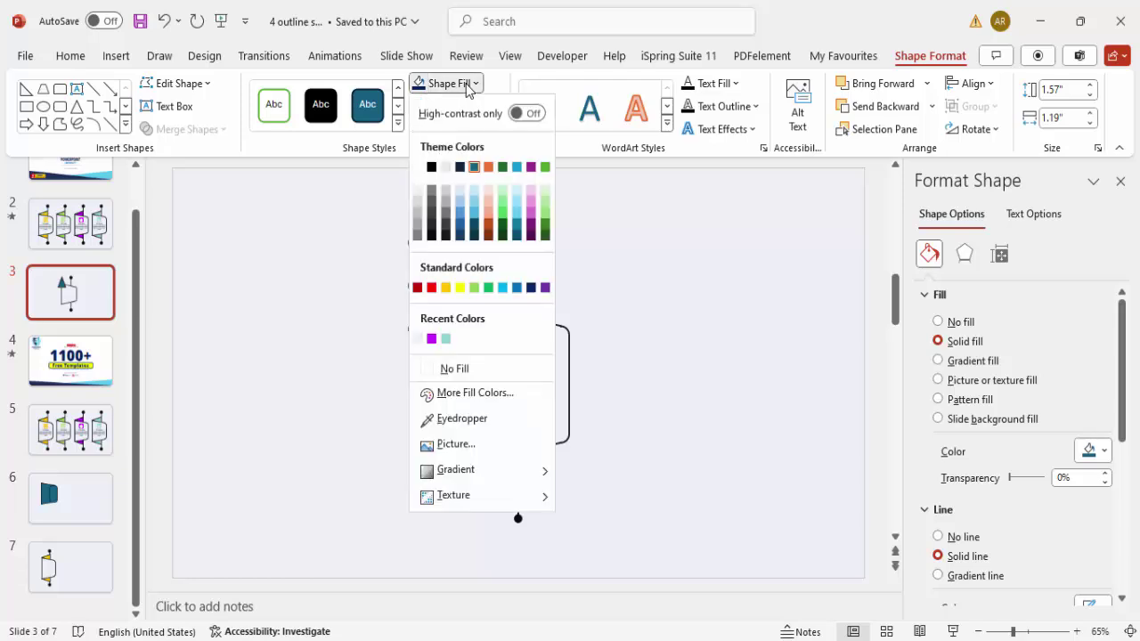
left_click(446, 287)
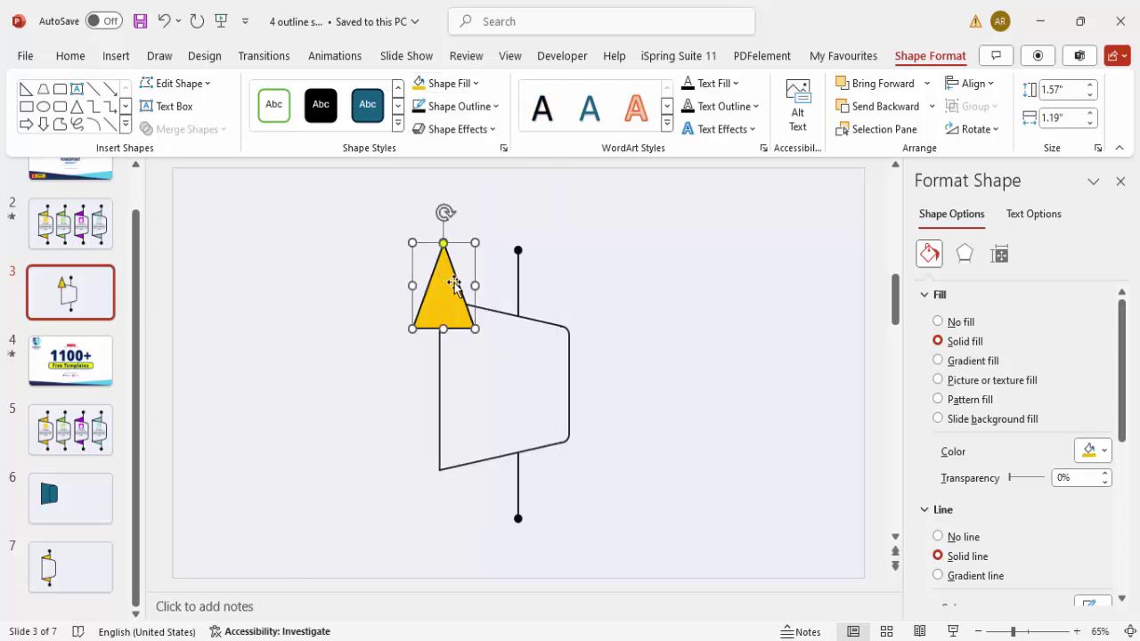
left_click_drag(470, 288, 509, 300)
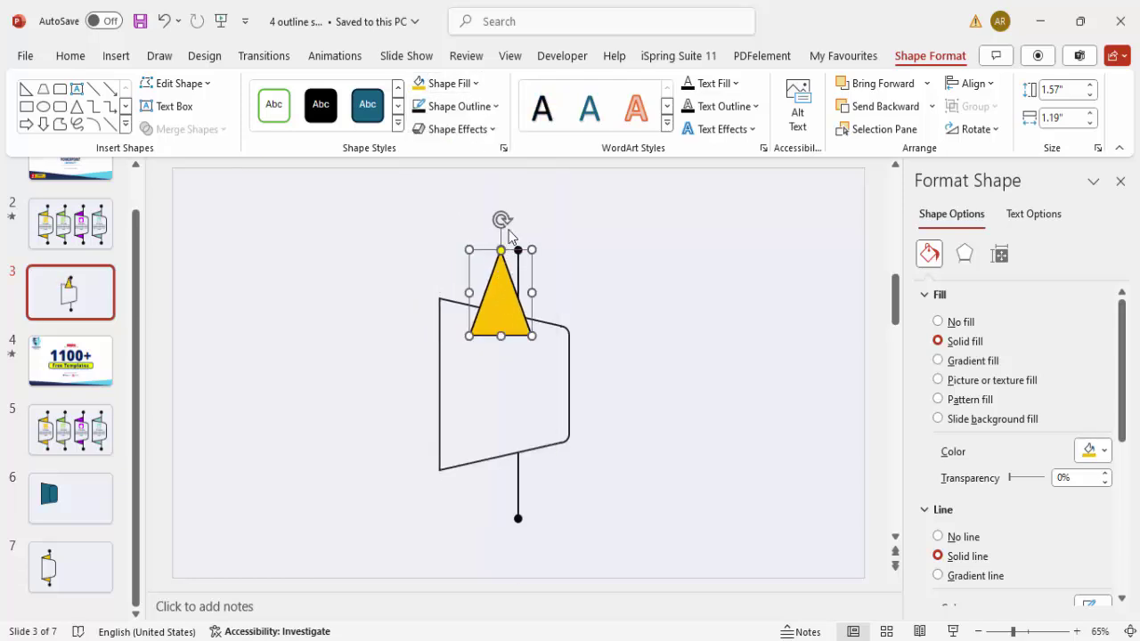
Rotate the triangle to point left, fit it at the top corner 1.52" wide, and send it backward
left_click_drag(501, 218, 435, 300)
left_click_drag(516, 287, 492, 295)
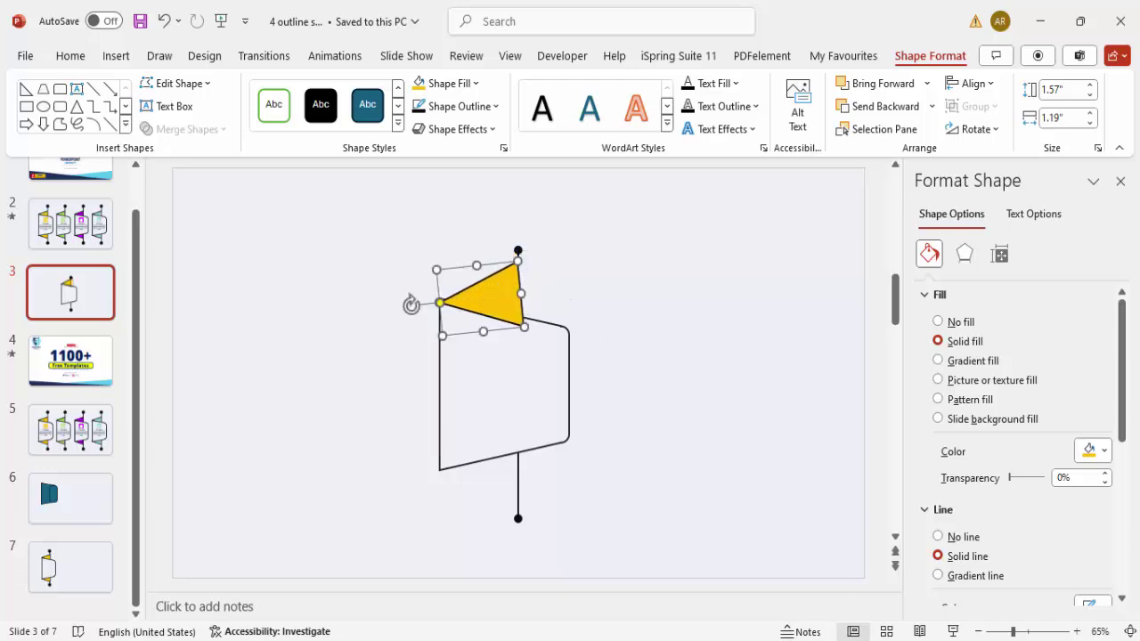
left_click(1039, 631)
left_click_drag(372, 387, 371, 364)
left_click_drag(499, 364, 526, 363)
left_click_drag(623, 374, 621, 369)
left_click(931, 105)
left_click(903, 156)
left_click(788, 269)
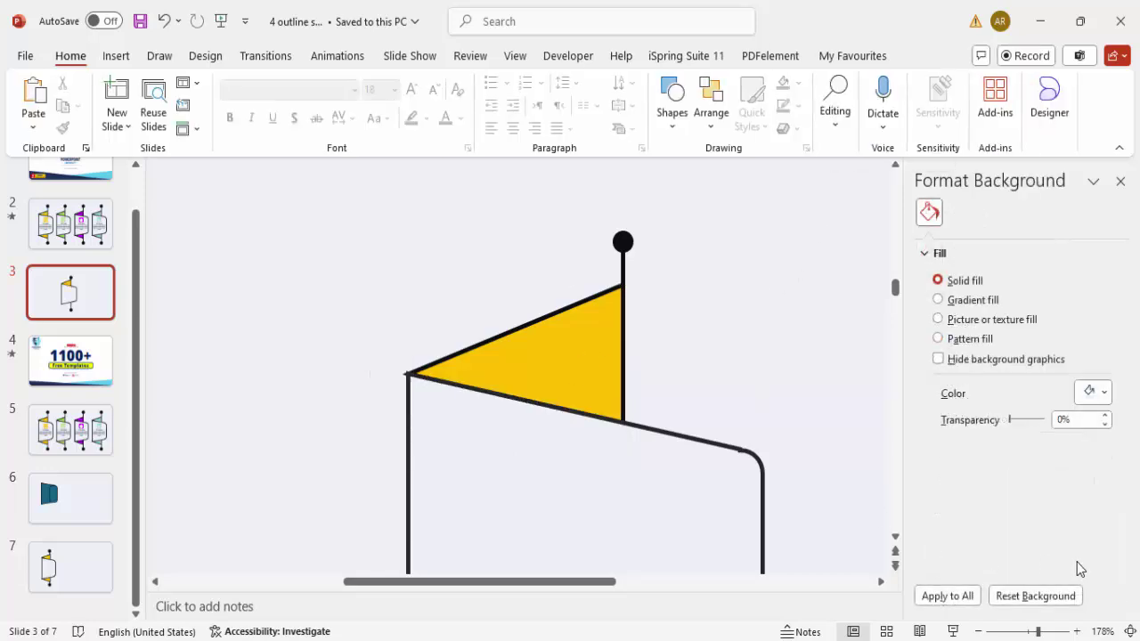
left_click(1131, 632)
Copy the gold triangle to the trapezoid's lower-left corner and send it behind the trapezoid
left_click(492, 294)
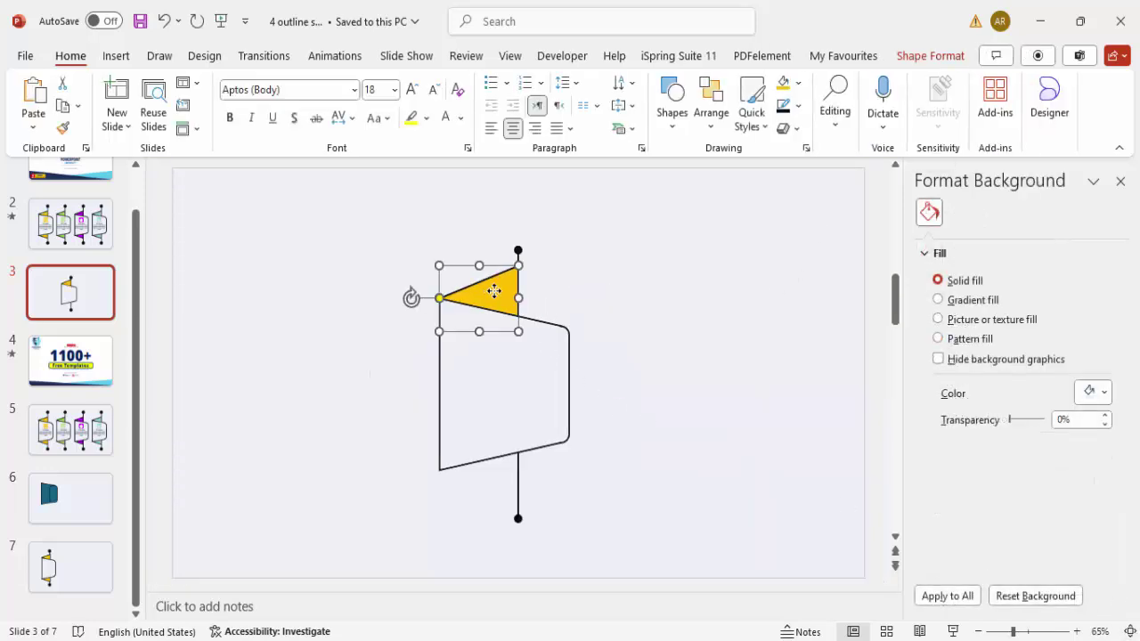
left_click_drag(499, 311, 498, 465)
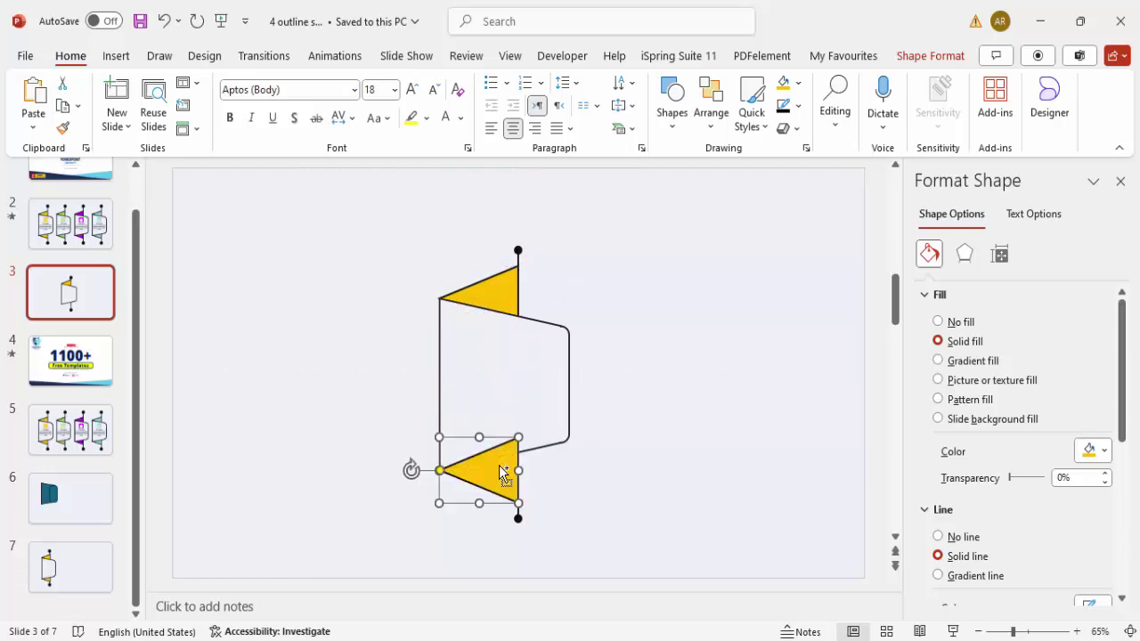
left_click(929, 55)
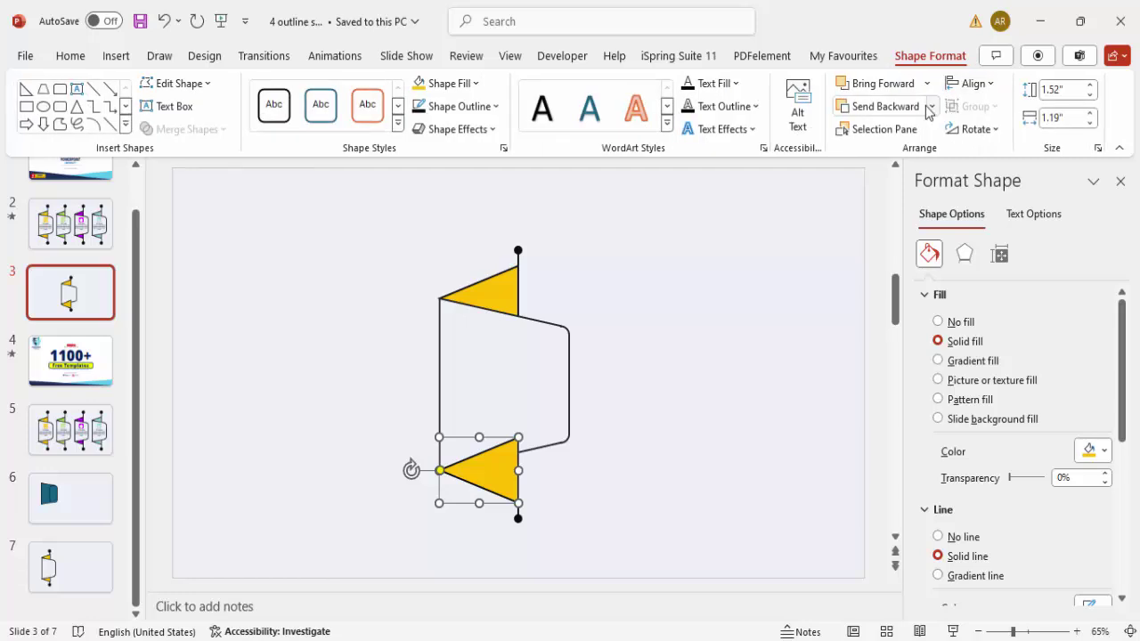
left_click(931, 106)
left_click(890, 154)
left_click(727, 261)
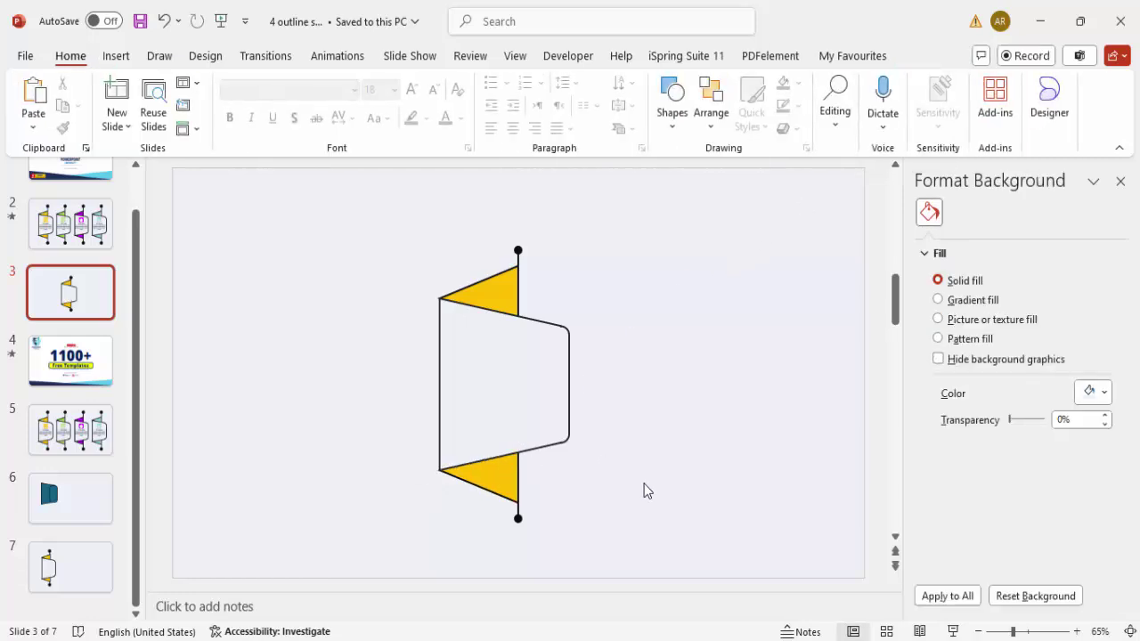
Extend the vertical line's top and bottom ends so it measures 6.11"
left_click(517, 253)
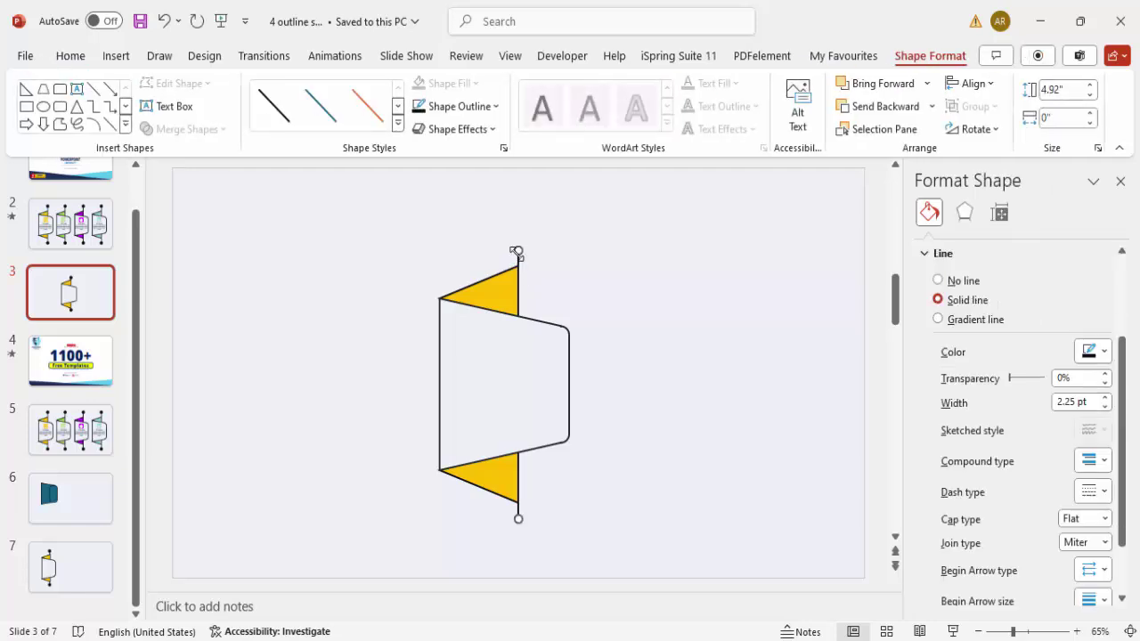
left_click_drag(518, 250, 518, 224)
left_click_drag(520, 520, 518, 558)
left_click(744, 275)
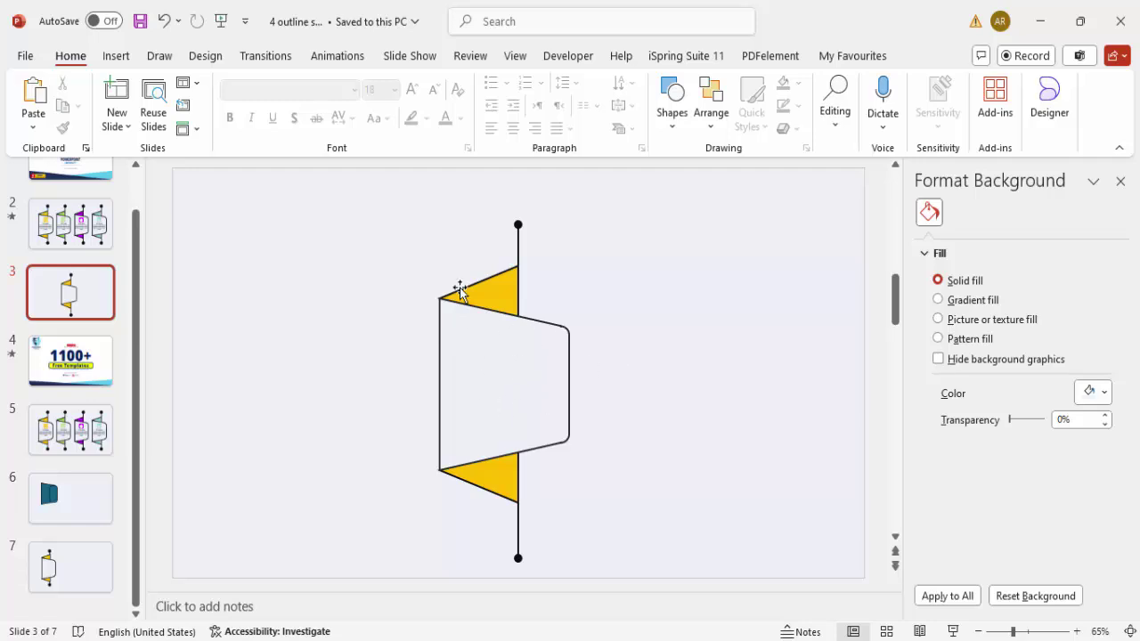
left_click(118, 56)
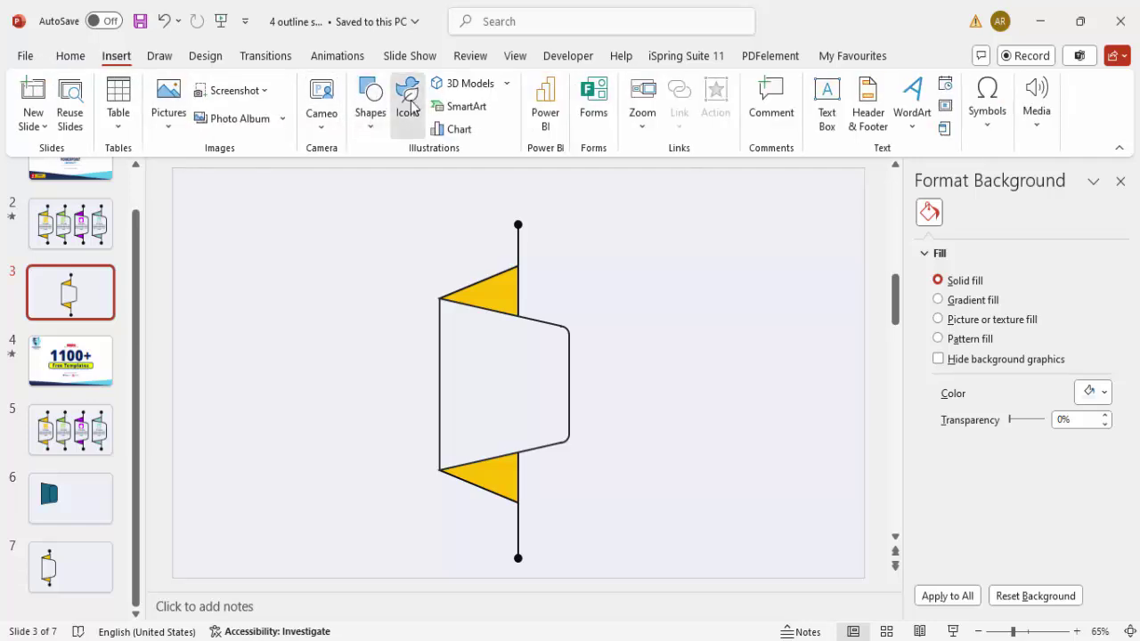
Insert the camera-shutter icon and set its height to 0.6"
left_click(408, 94)
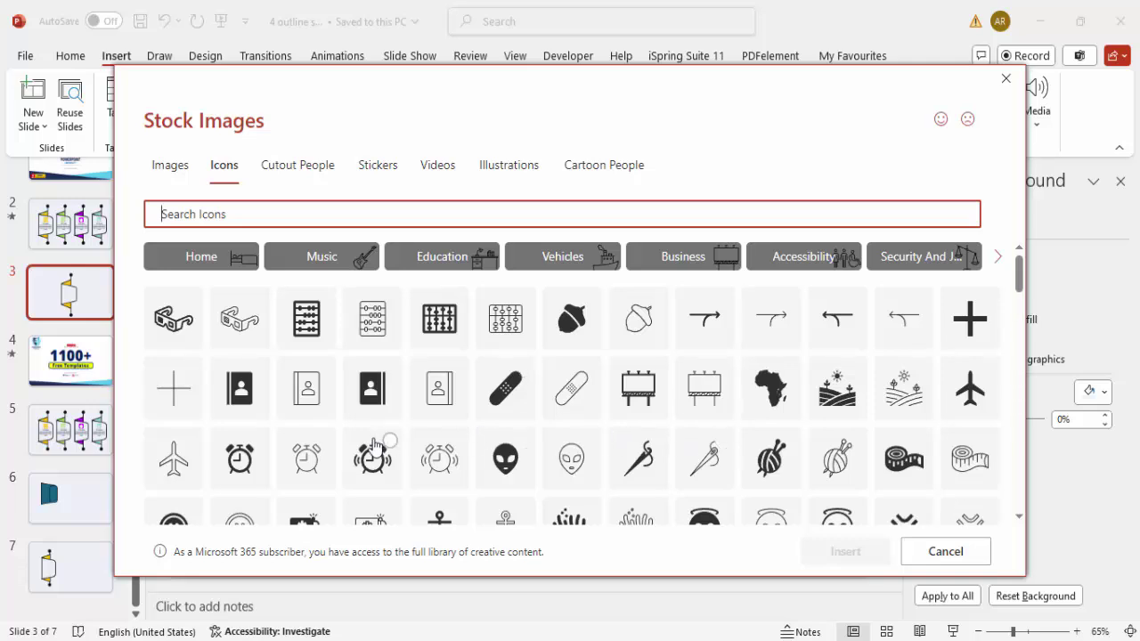
scroll(561, 339, "down", 5)
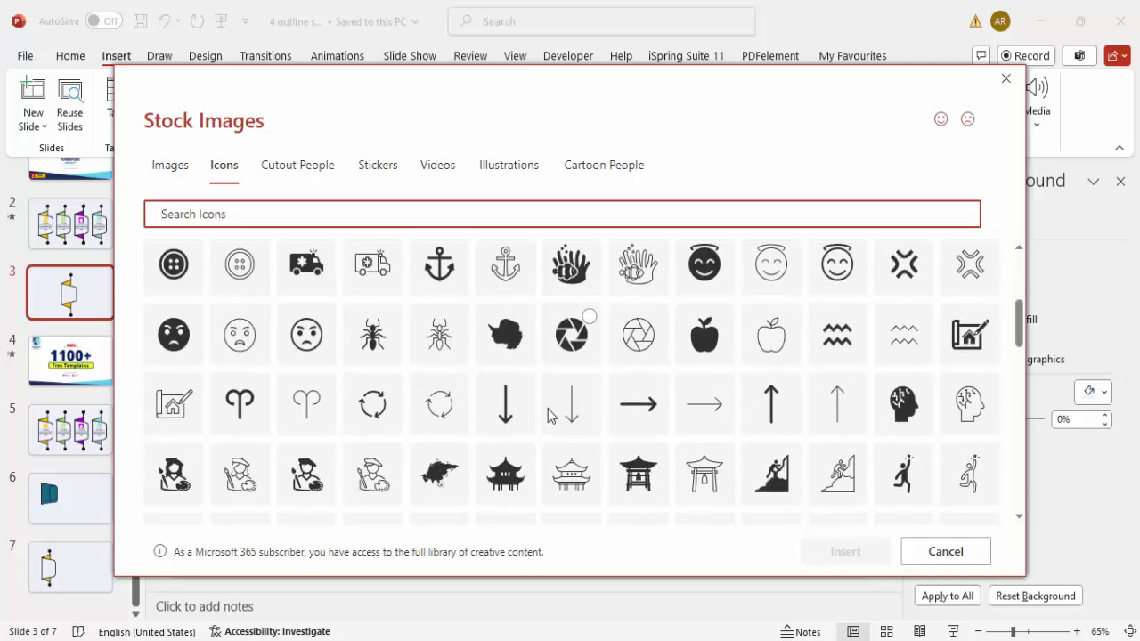
left_click(576, 356)
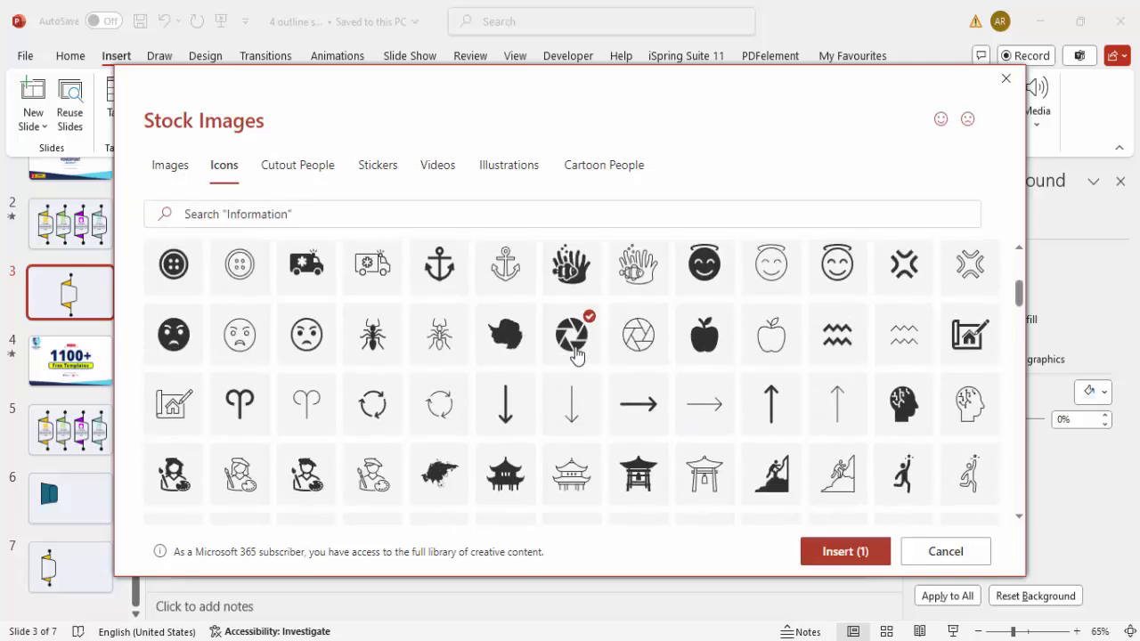
left_click(853, 552)
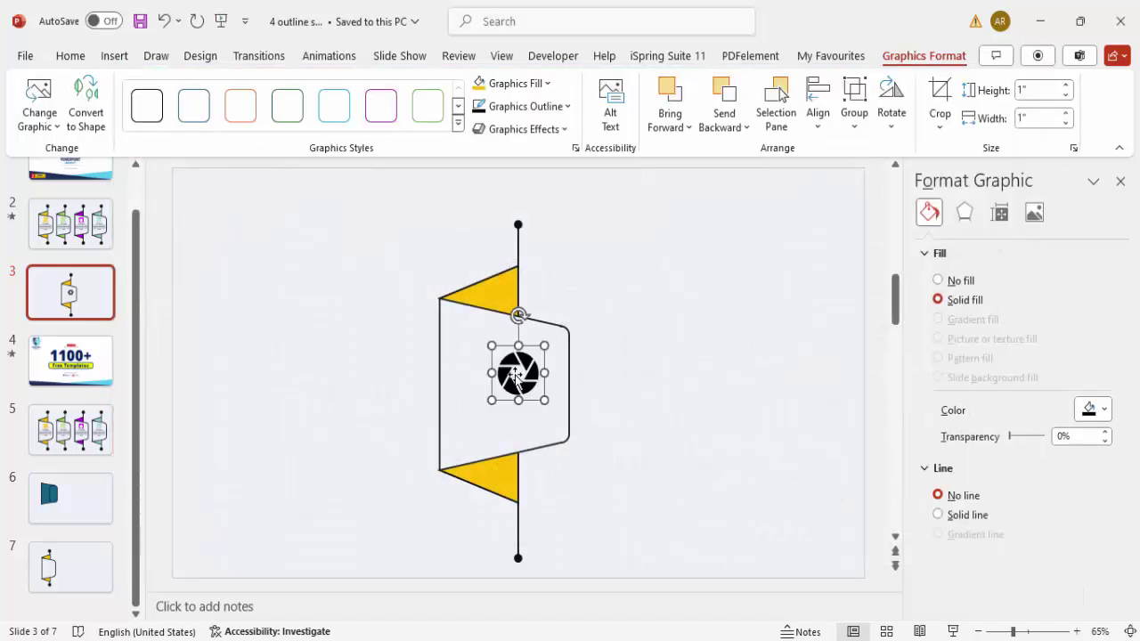
left_click_drag(490, 345, 496, 350)
left_click(1042, 92)
key("BackSpace")
type("0.6")
key("Return")
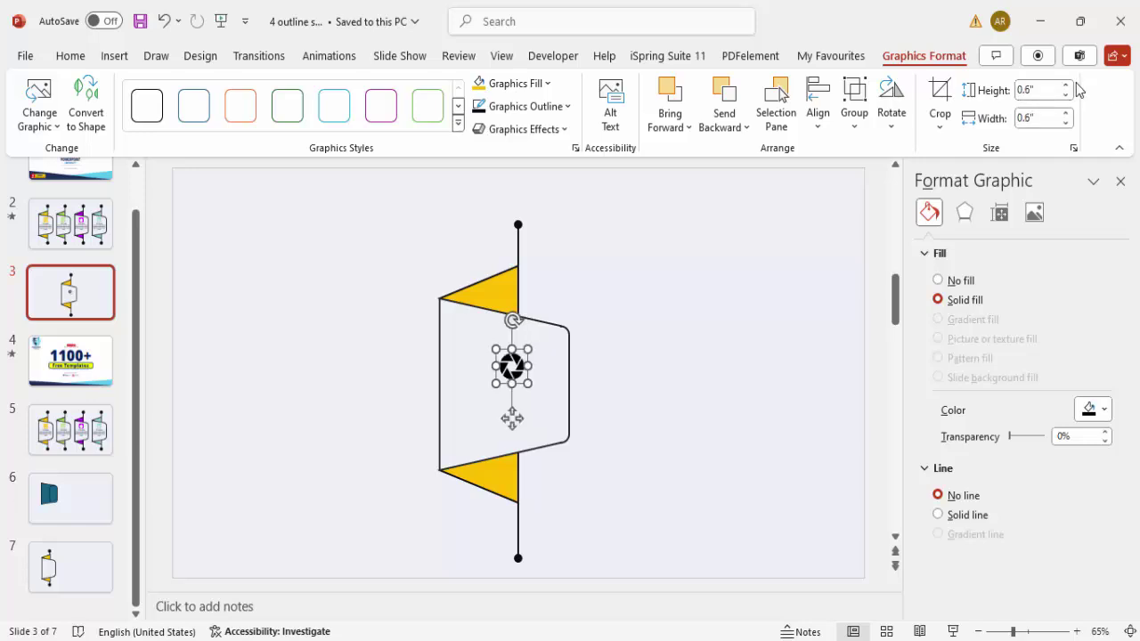
left_click(116, 56)
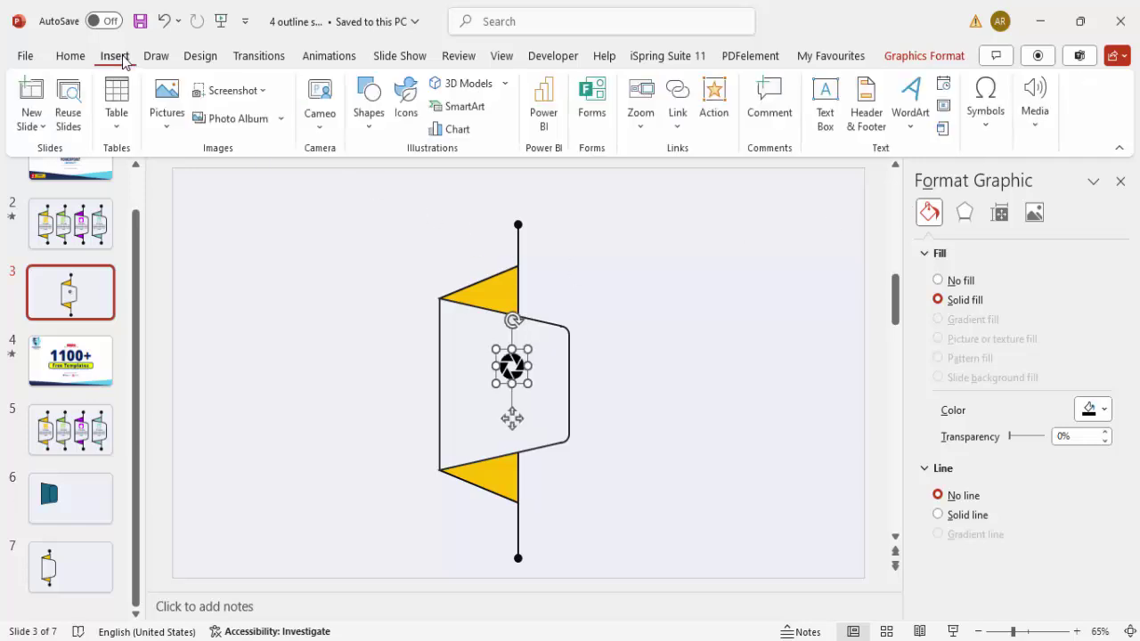
Draw a small yellow rounded square on the panel with no outline
left_click(370, 112)
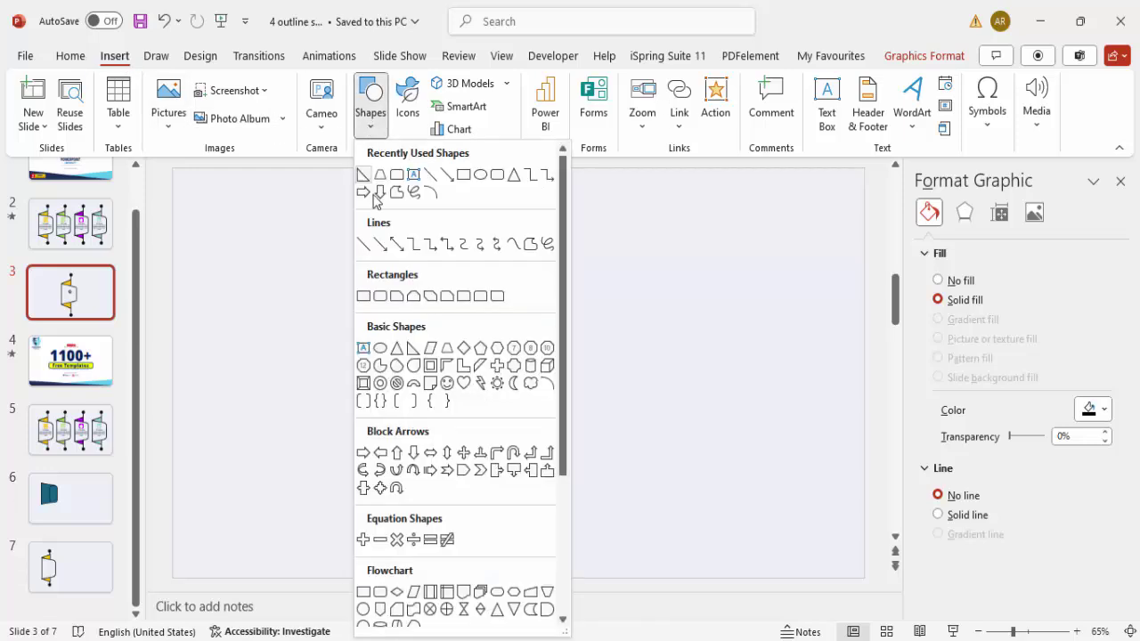
left_click(380, 296)
left_click_drag(490, 327, 510, 340)
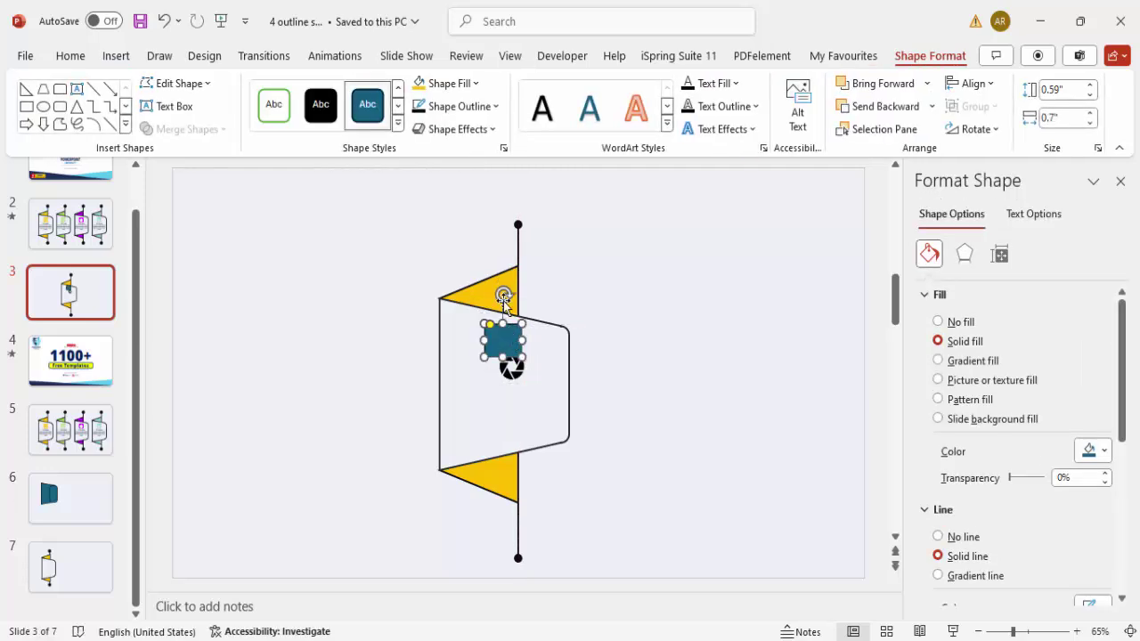
left_click(421, 83)
left_click(469, 107)
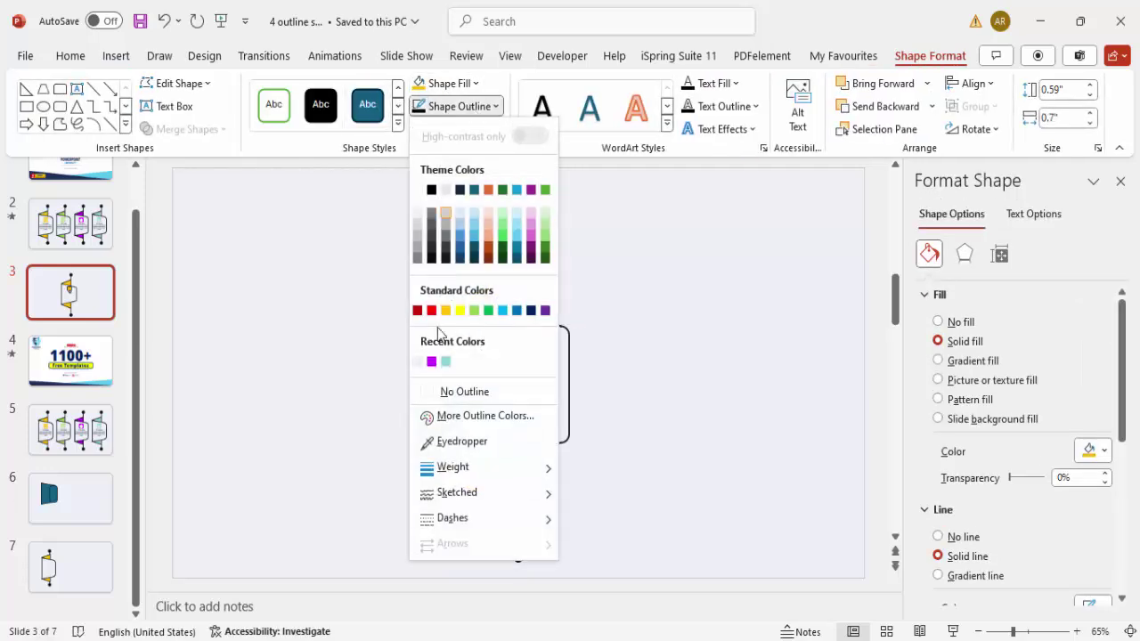
left_click(461, 394)
Bring the shutter icon to the front and move it onto the yellow square
left_click(517, 372)
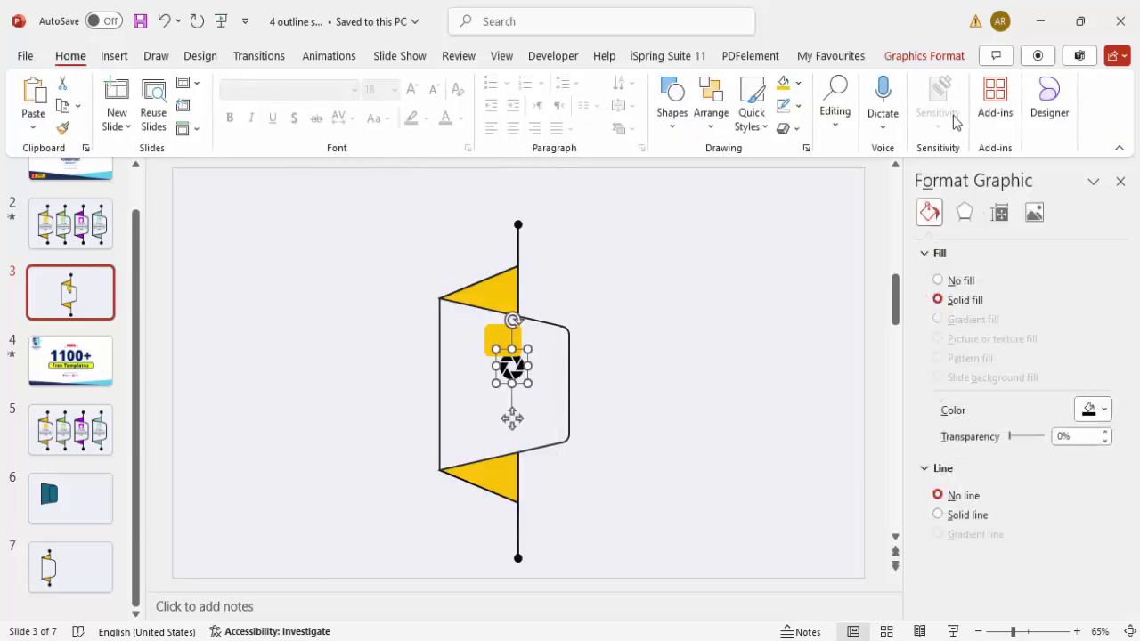
left_click(924, 56)
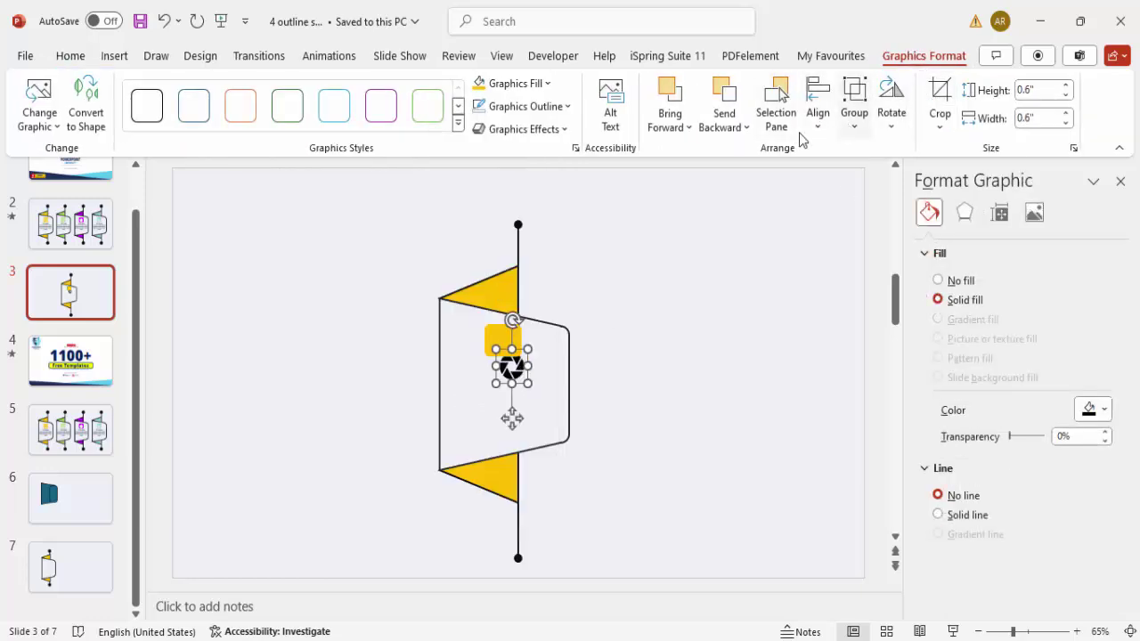
left_click(683, 130)
left_click(695, 175)
left_click_drag(512, 419, 504, 394)
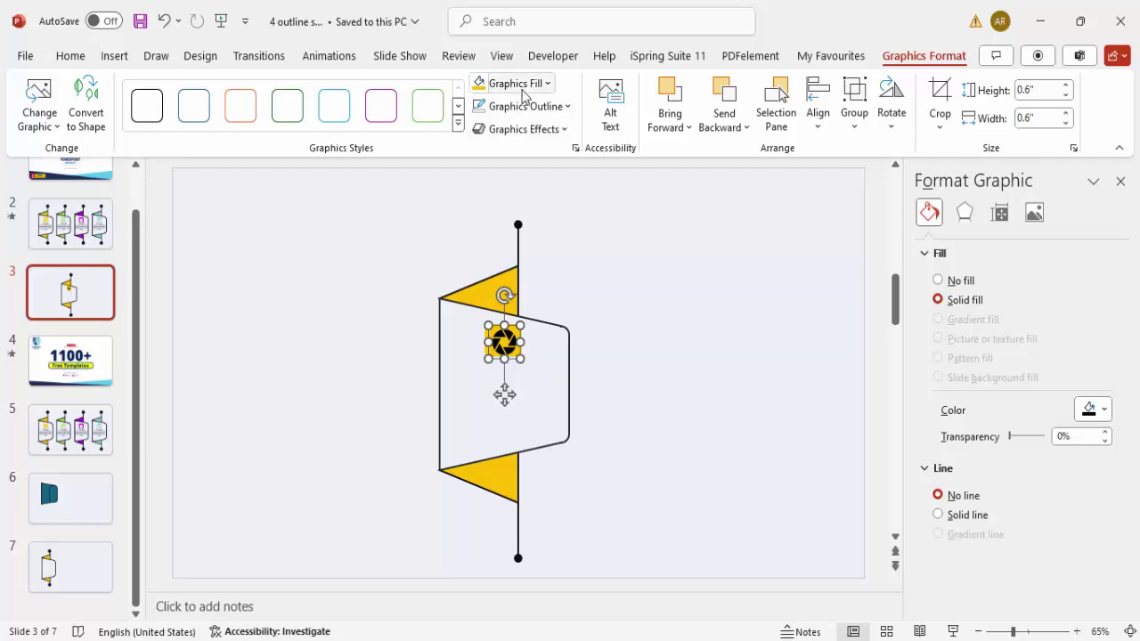
left_click(510, 83)
Make the shutter icon white and nudge it to centre it on the square
left_click(478, 168)
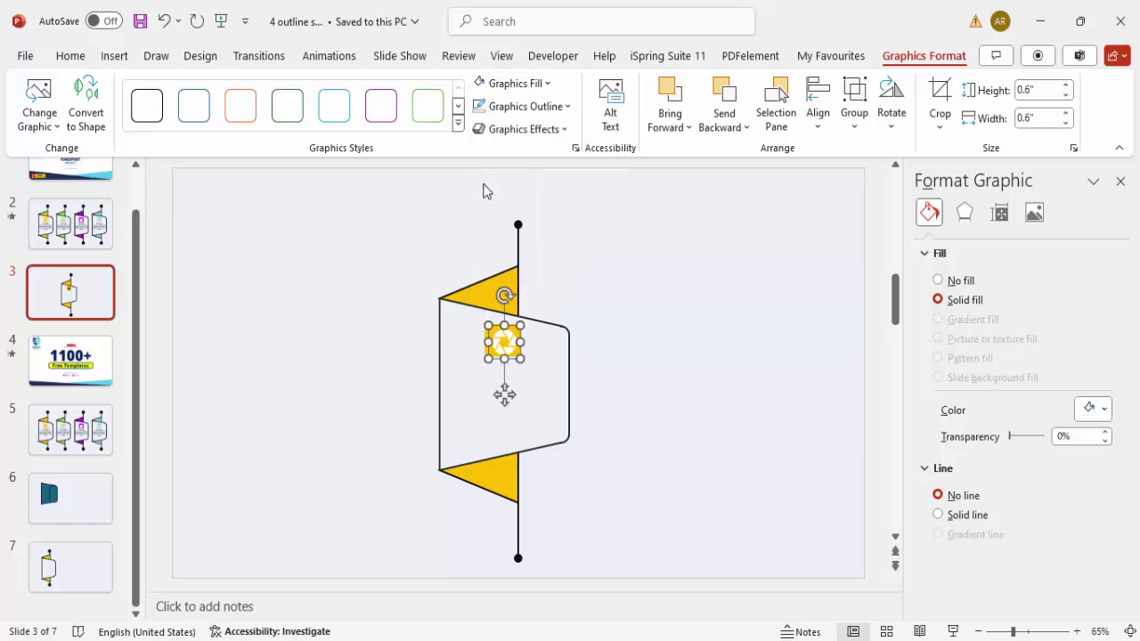
left_click_drag(504, 394, 503, 394)
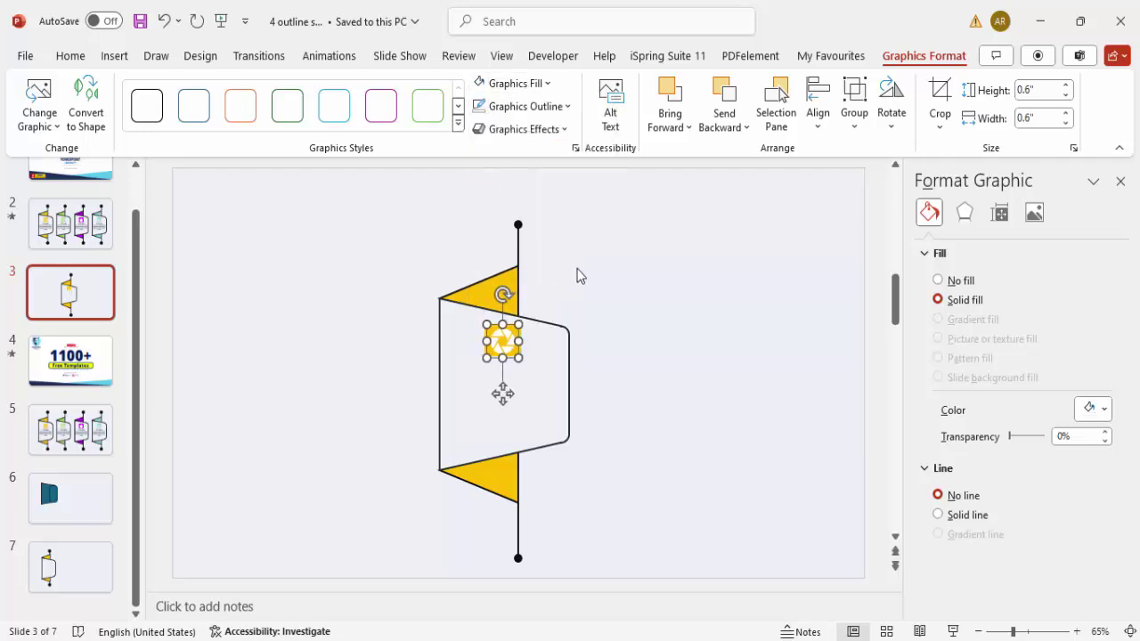
left_click(591, 266)
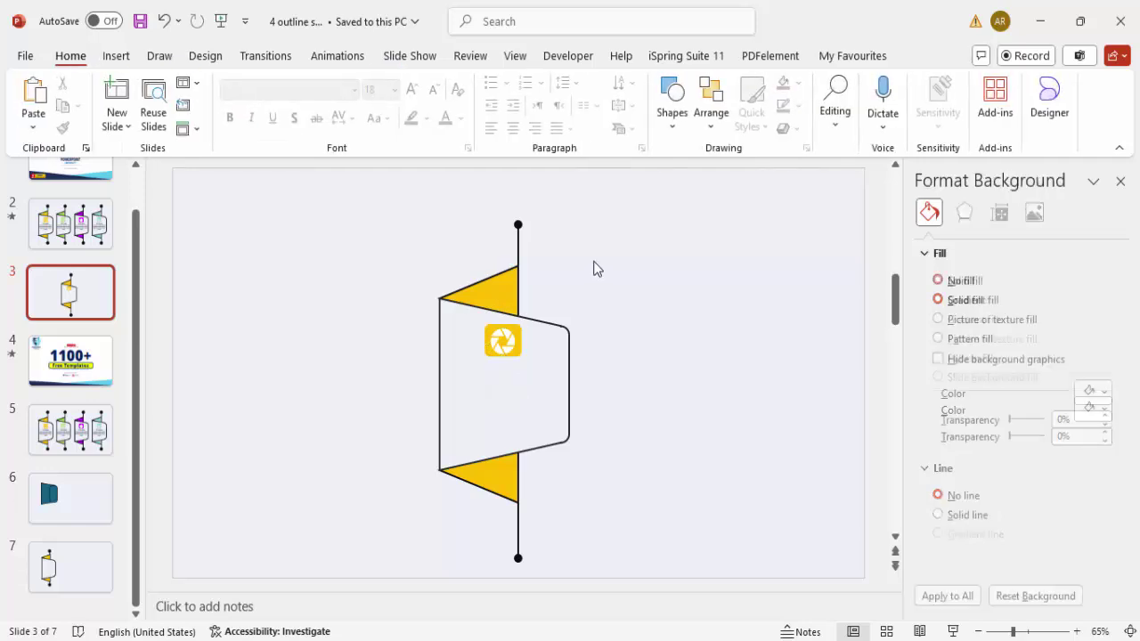
Add a centred 'TITLE HERE' text box below the icon in Open Sans Extrabold
left_click(107, 59)
left_click(827, 103)
left_click_drag(455, 358, 563, 383)
type("TITLE HERE")
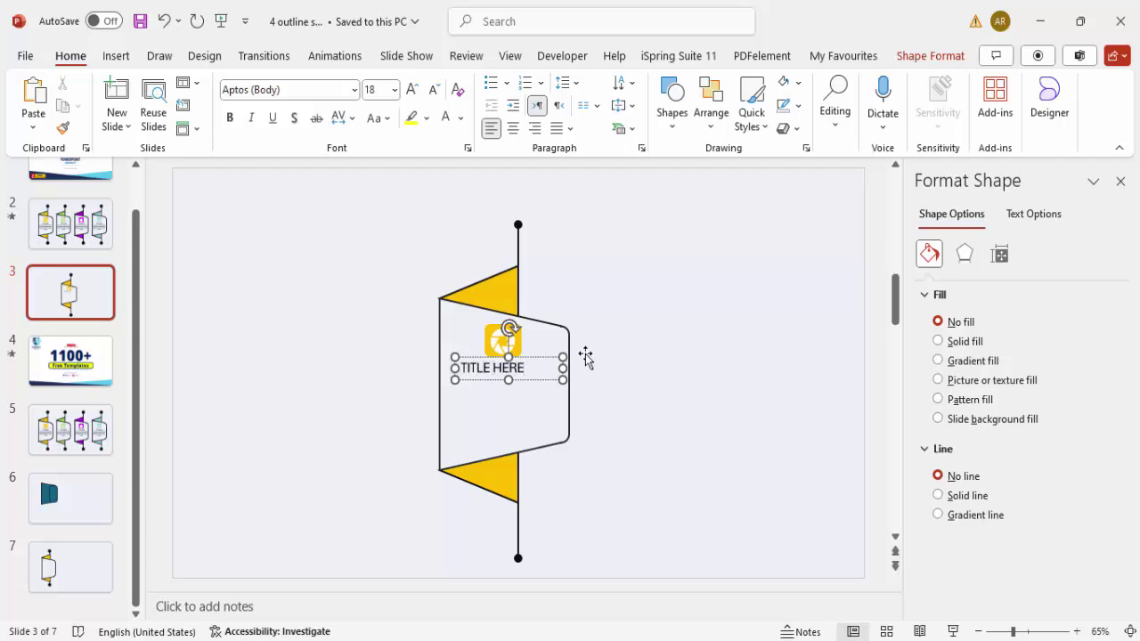
left_click(513, 128)
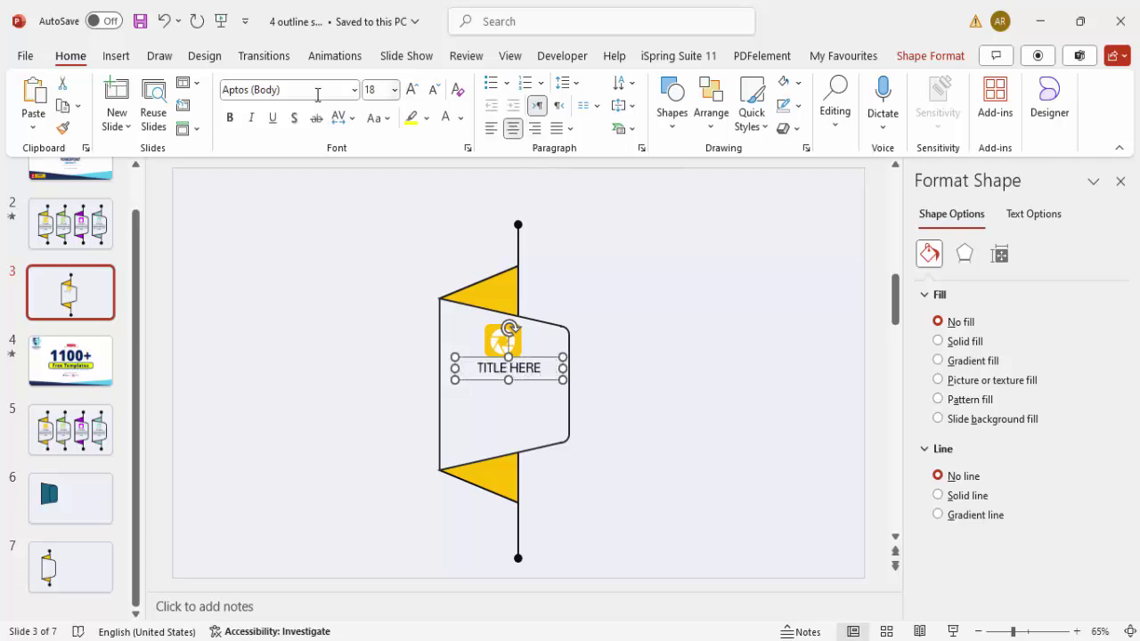
left_click(314, 93)
type("Open Sans Extrabold")
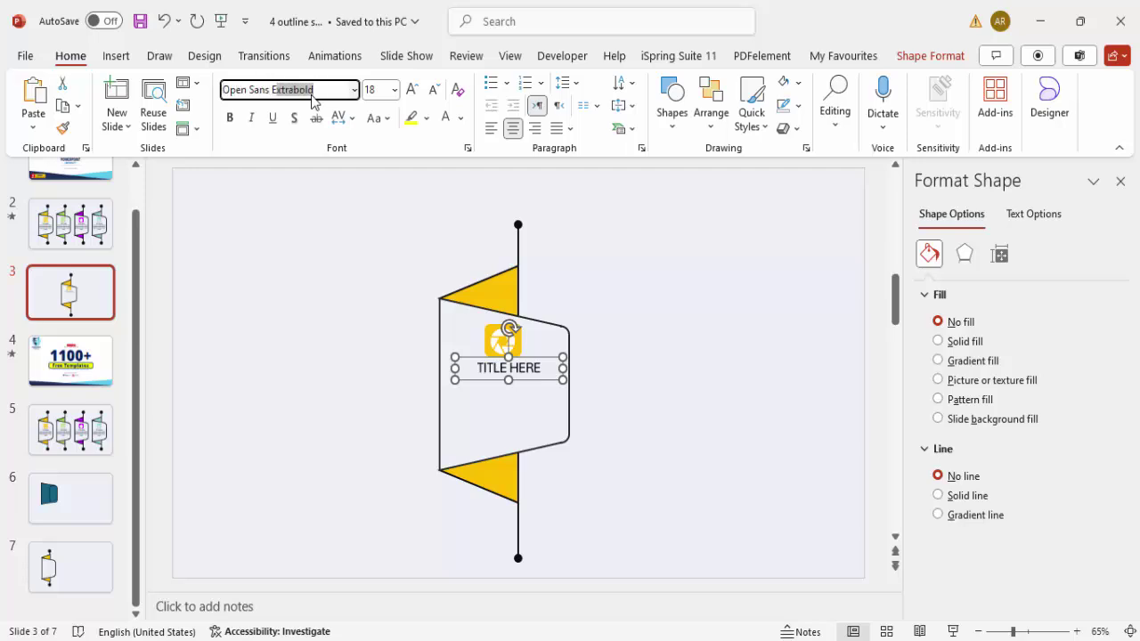
key("Return")
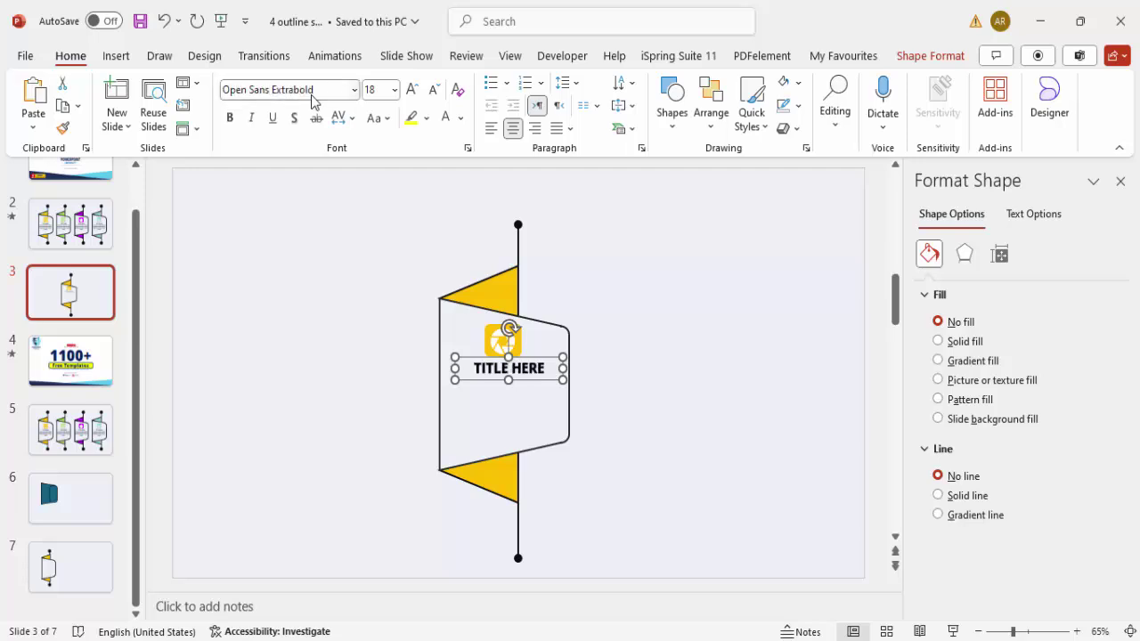
Change the title's font colour from orange to black
left_click(461, 118)
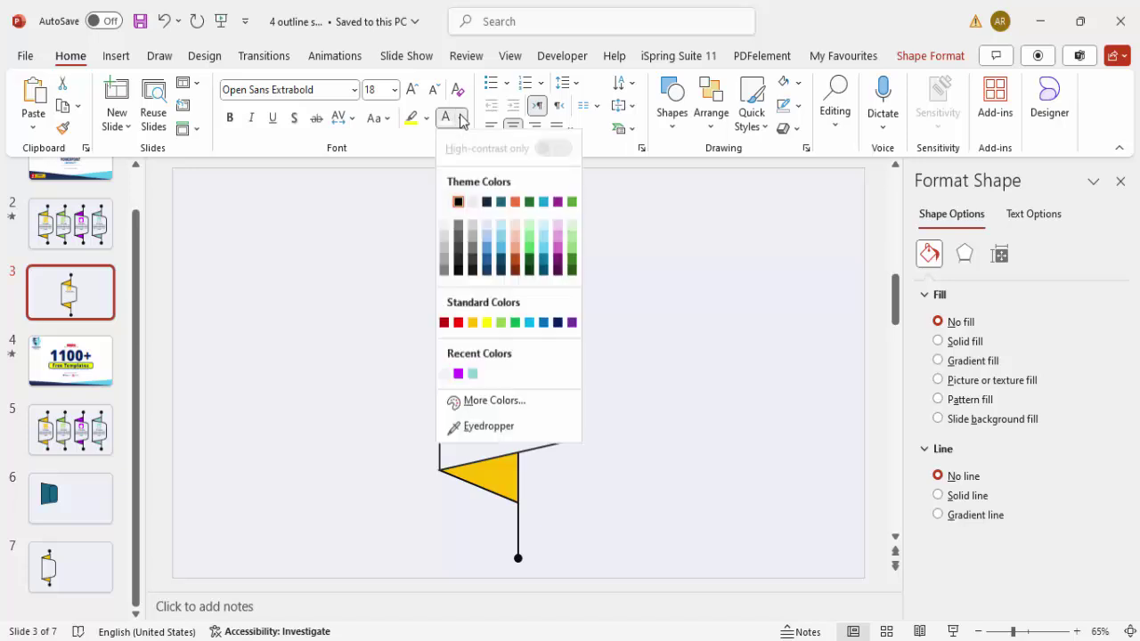
left_click(472, 322)
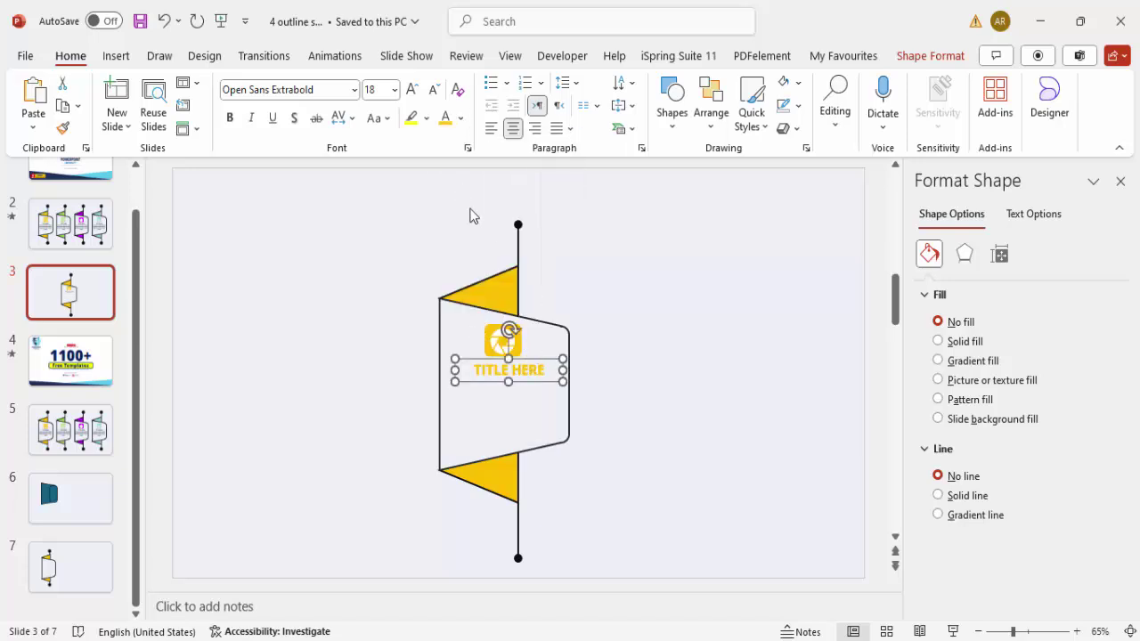
left_click(462, 118)
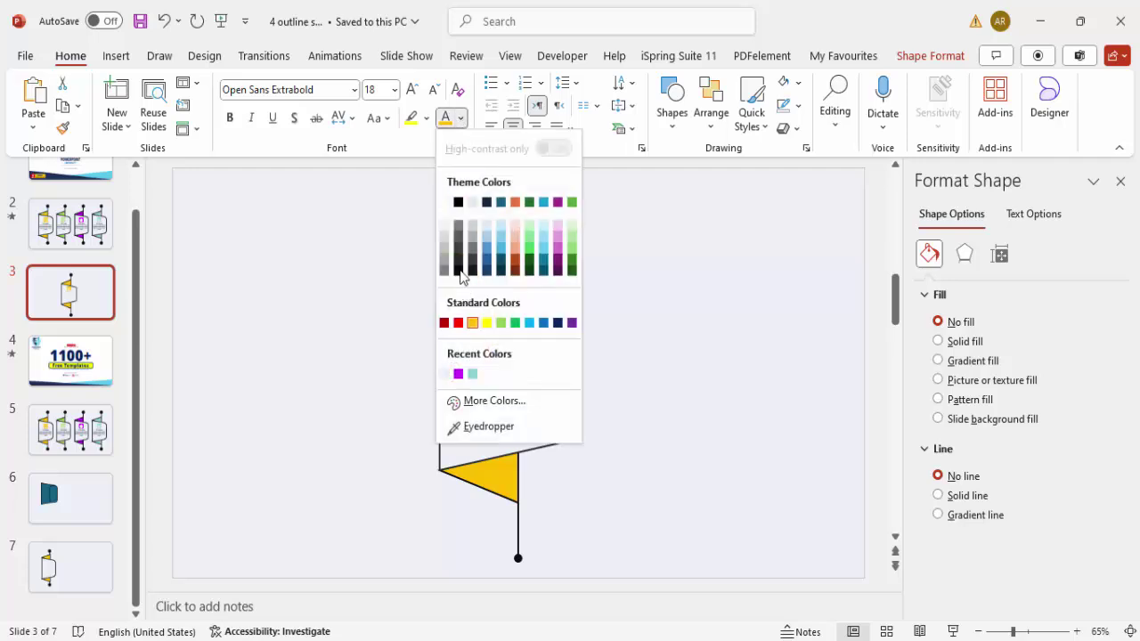
left_click(458, 272)
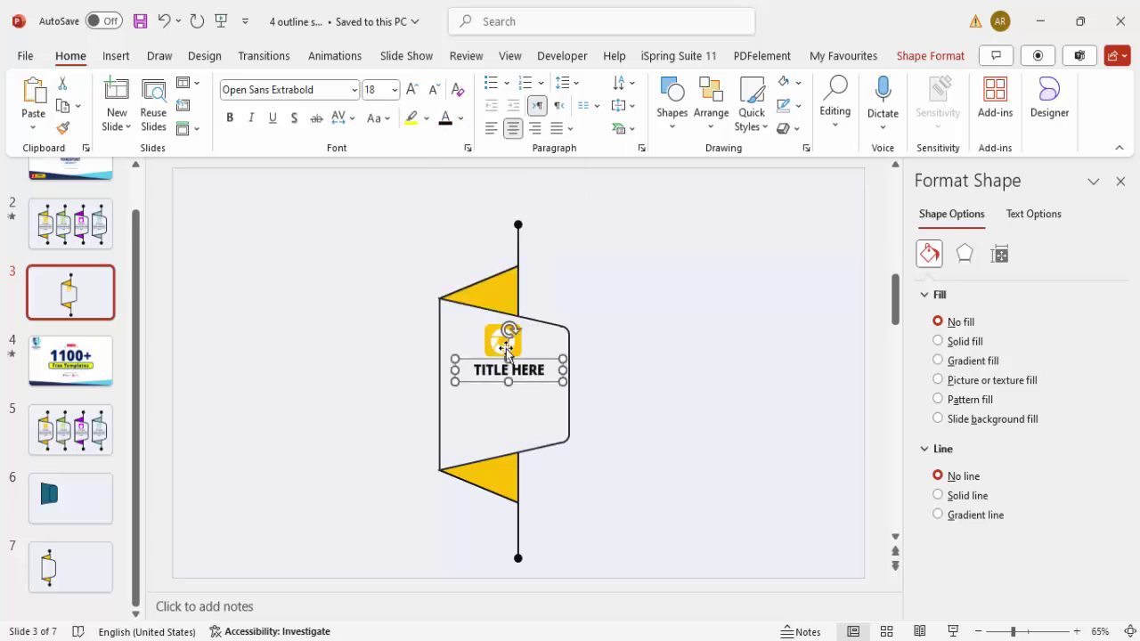
left_click(116, 56)
Add a text box below the title holding one sentence of =lorem(1) placeholder text
left_click(827, 102)
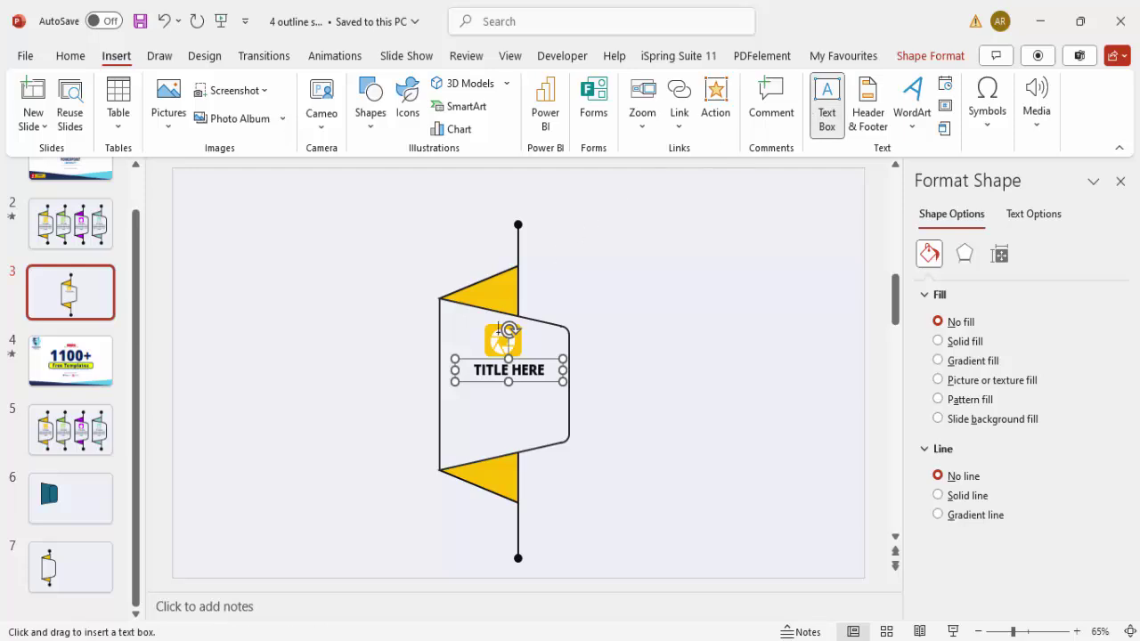
left_click_drag(460, 395, 608, 460)
type("=lorem(1)")
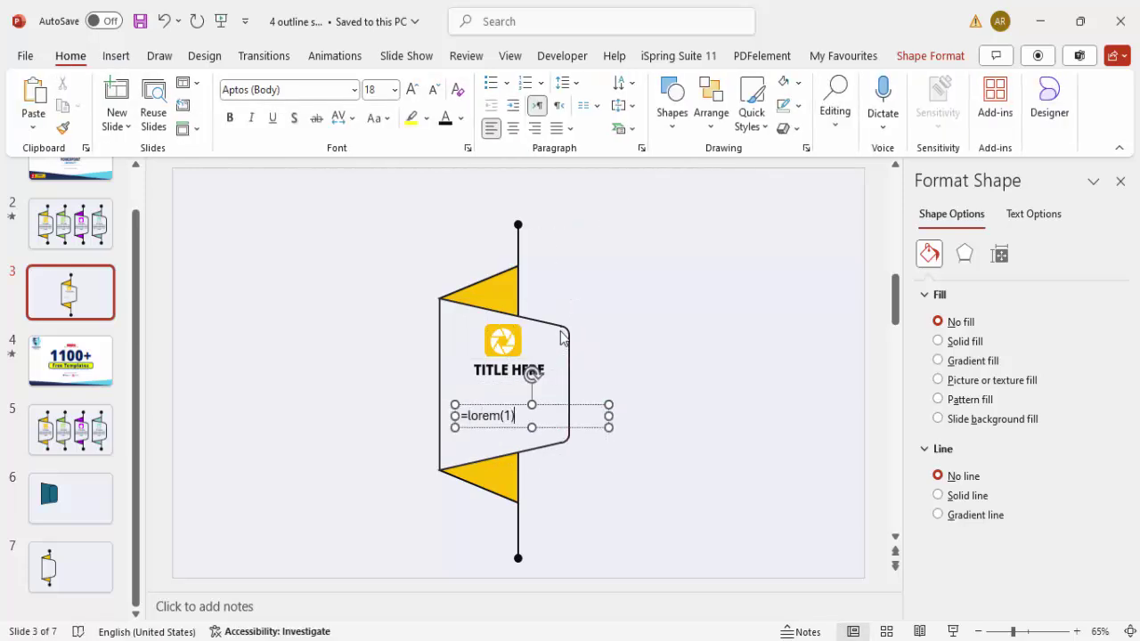
key("Return")
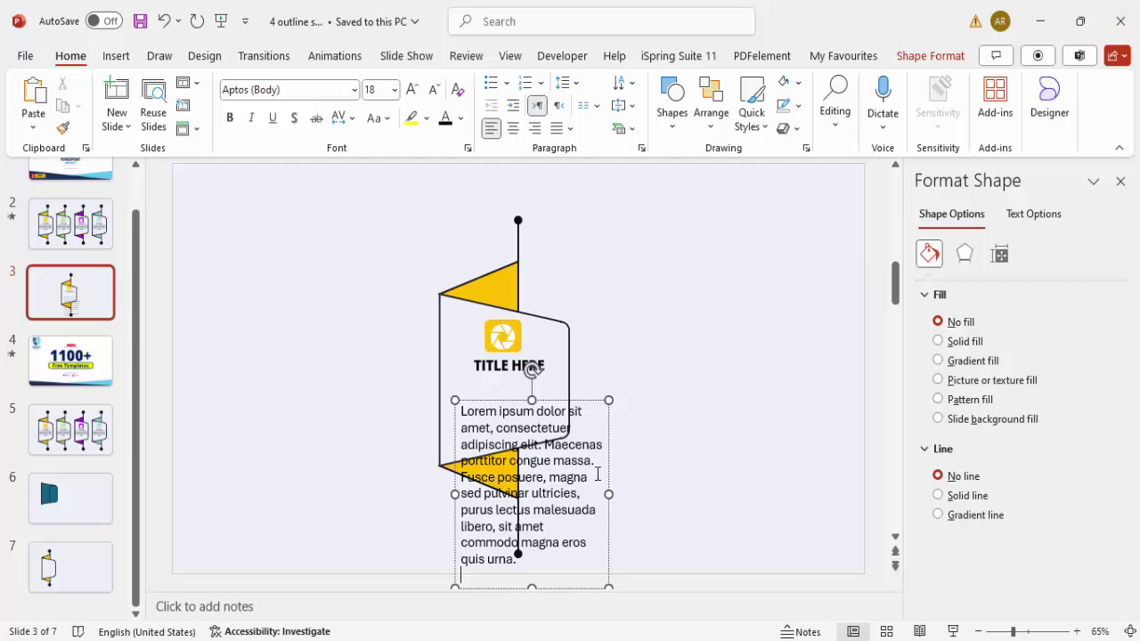
left_click_drag(472, 476, 525, 559)
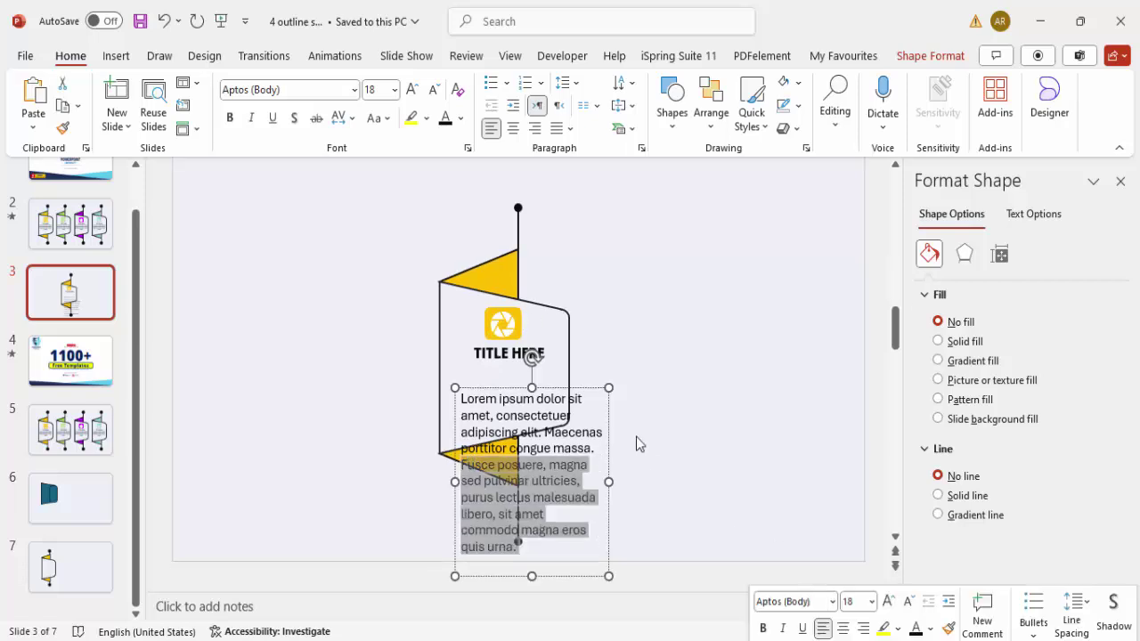
key("Delete")
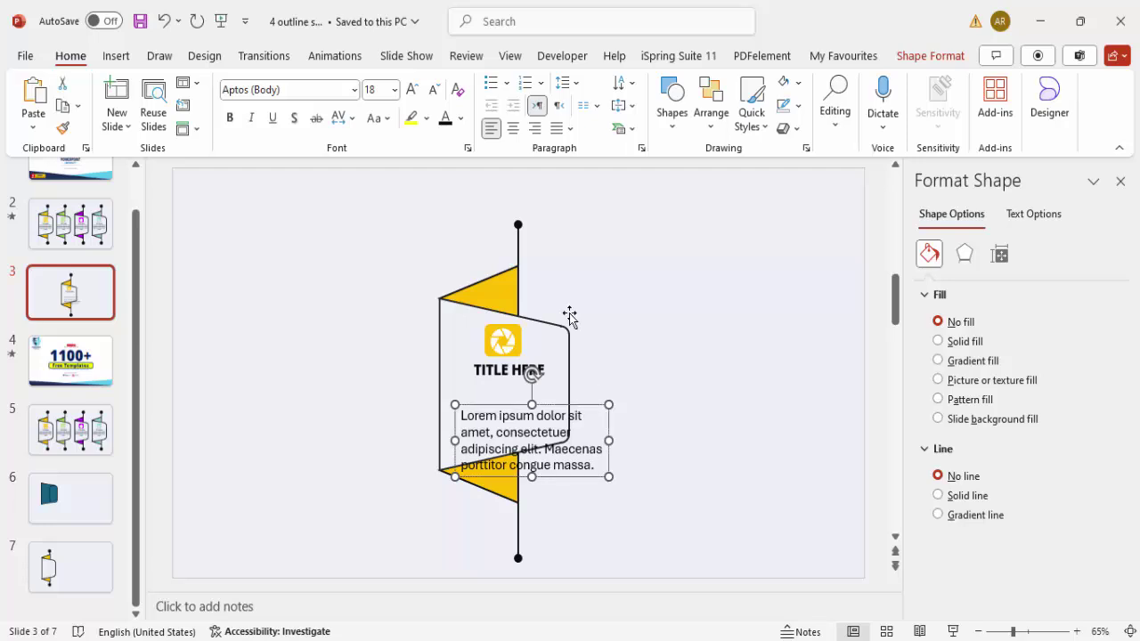
Centre the Lorem ipsum paragraph, shrink it to 12 pt and narrow it to fit the panel
left_click(513, 128)
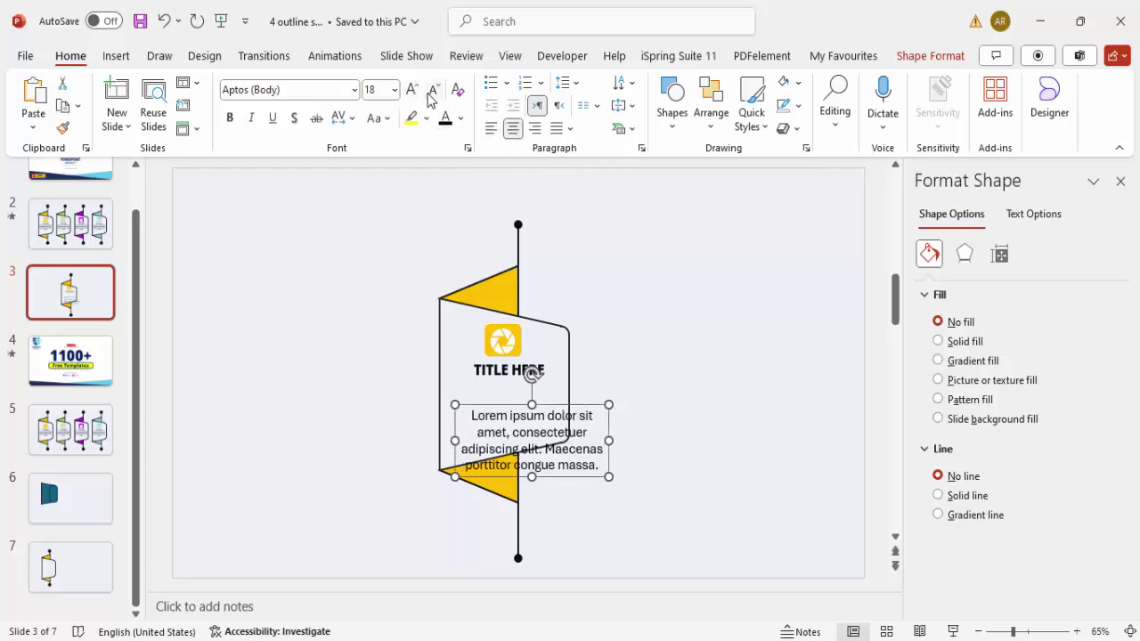
left_click(431, 91)
left_click(430, 91)
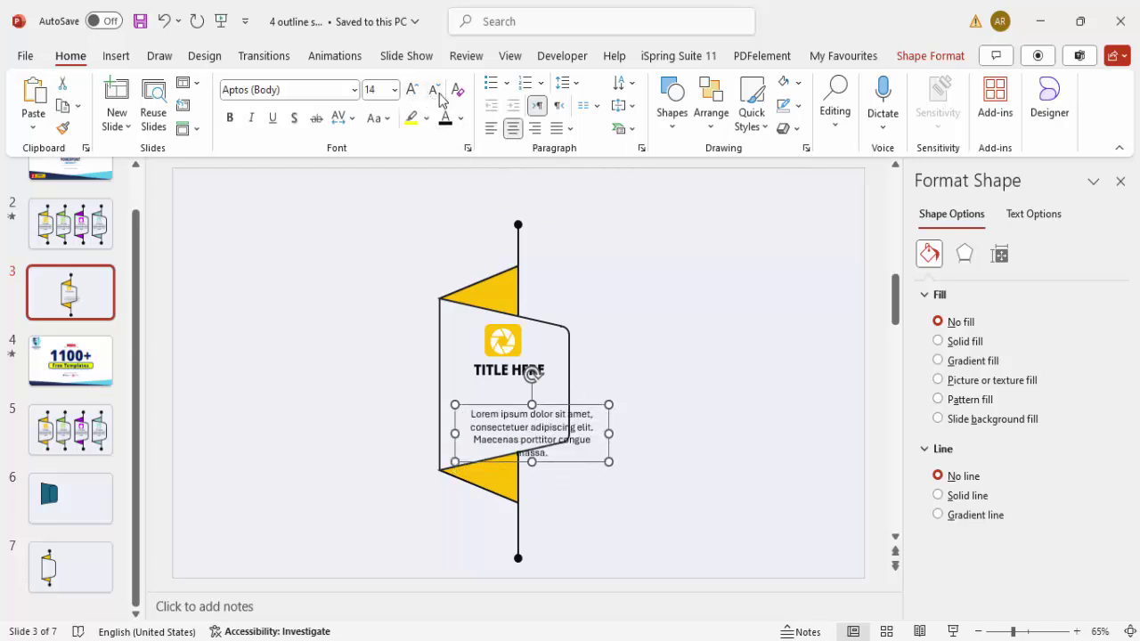
left_click(435, 90)
left_click_drag(608, 434, 548, 382)
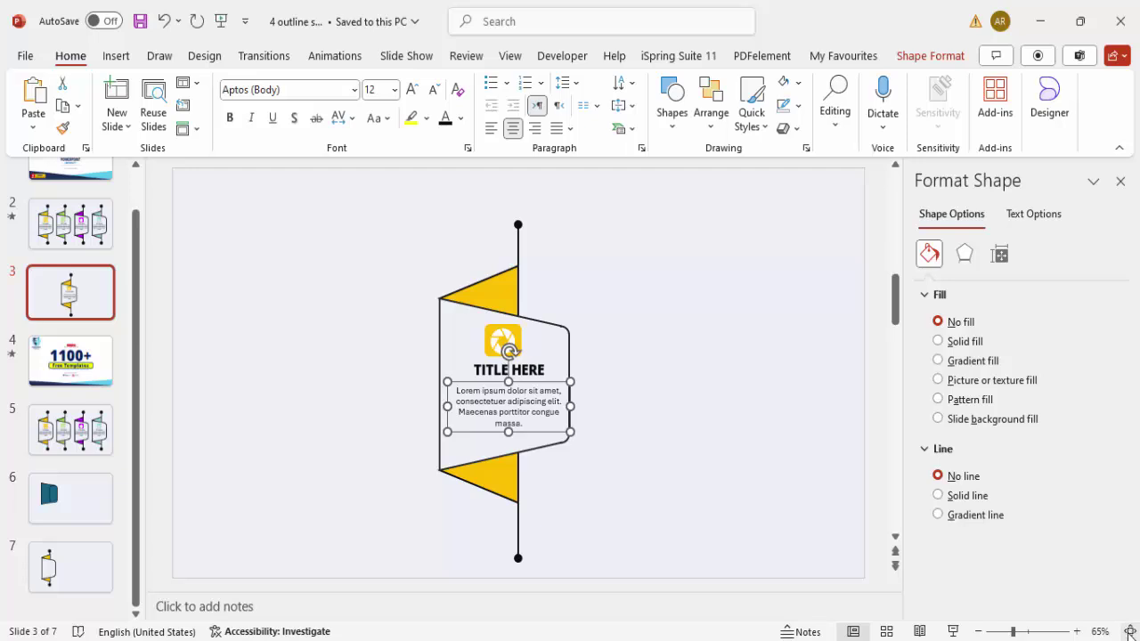
left_click(977, 631)
left_click(978, 632)
left_click(978, 631)
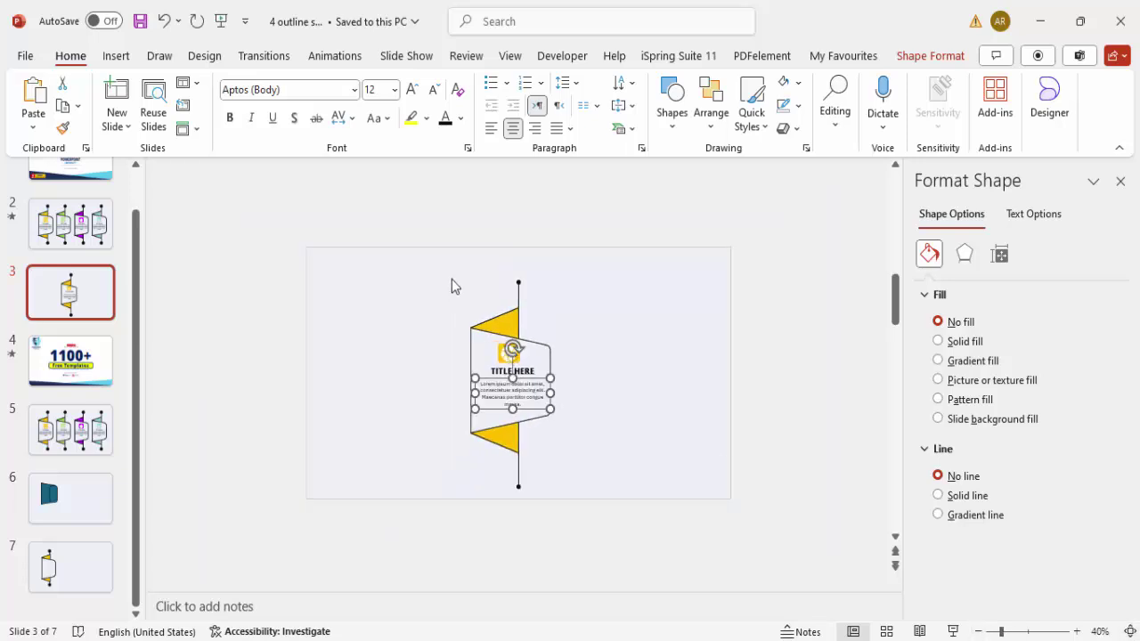
Select every piece of the panel and group it with Ctrl+G
left_click(410, 318)
left_click_drag(366, 233, 622, 584)
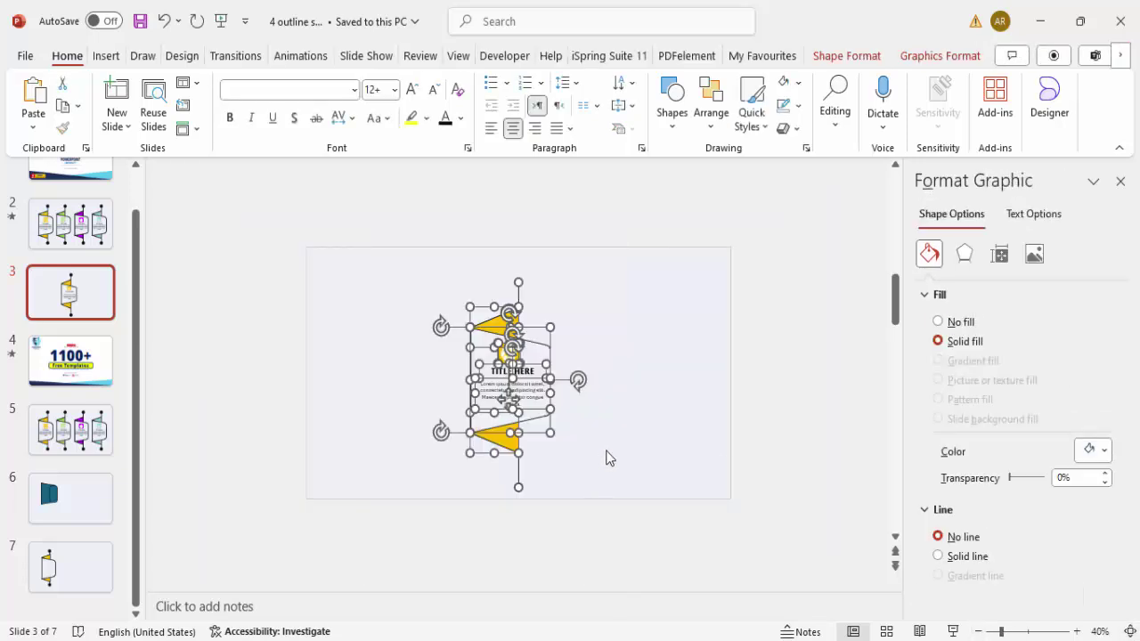
key("ctrl+g")
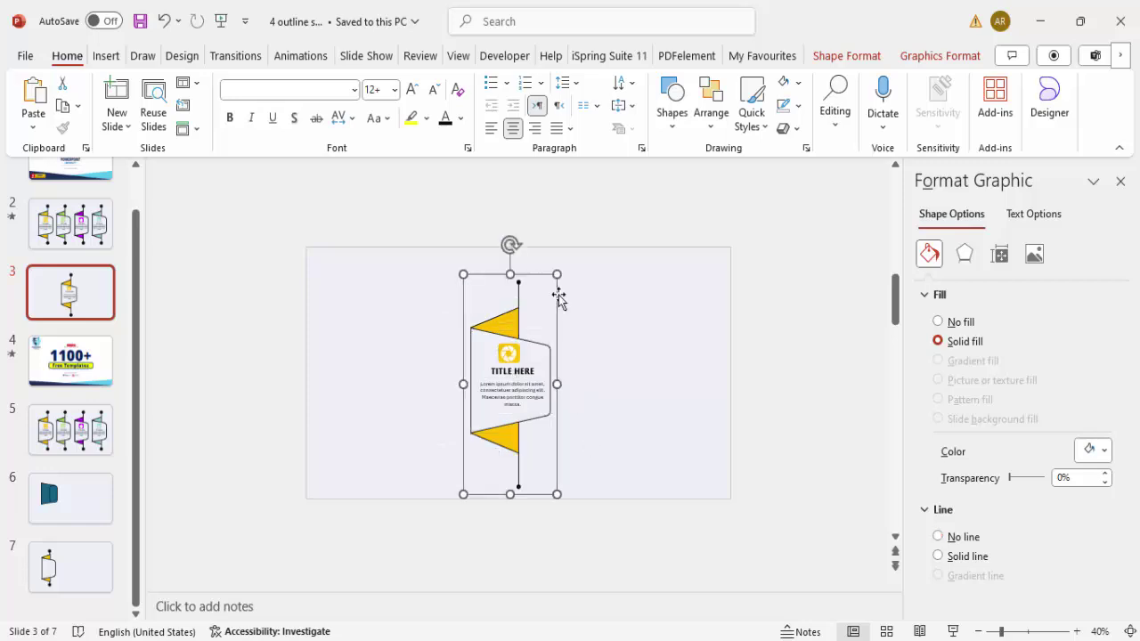
Duplicate the panel into four copies side by side and shift them to fit the slide
left_click_drag(529, 274, 419, 281)
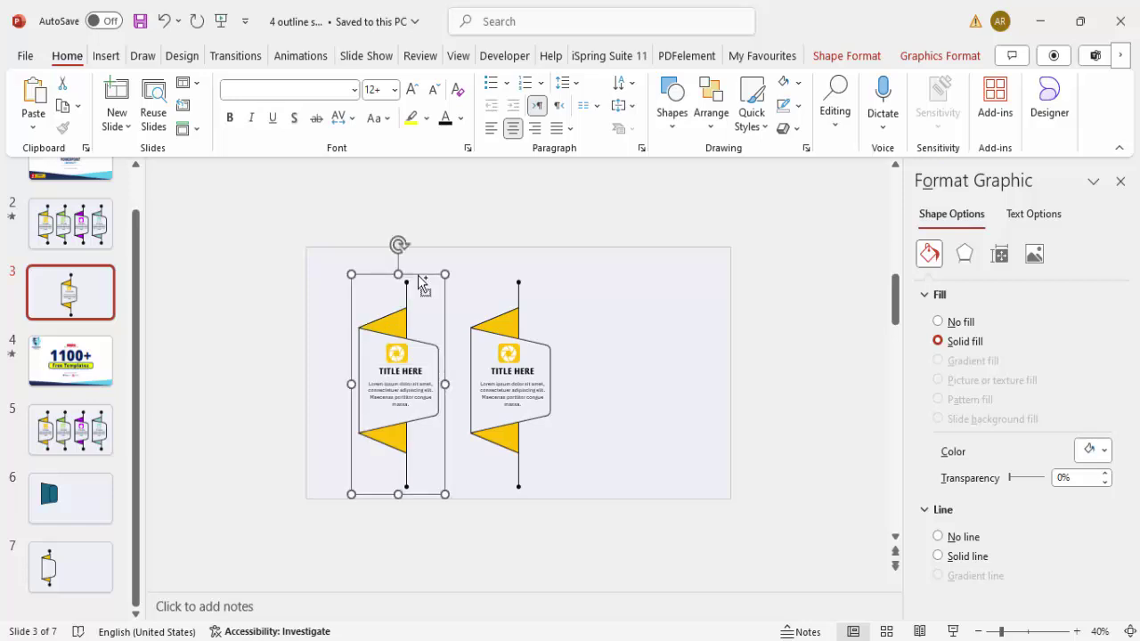
left_click(253, 249)
left_click_drag(253, 250, 643, 500)
left_click_drag(537, 277, 760, 285)
left_click_drag(829, 208, 285, 550)
left_click_drag(742, 278, 708, 278)
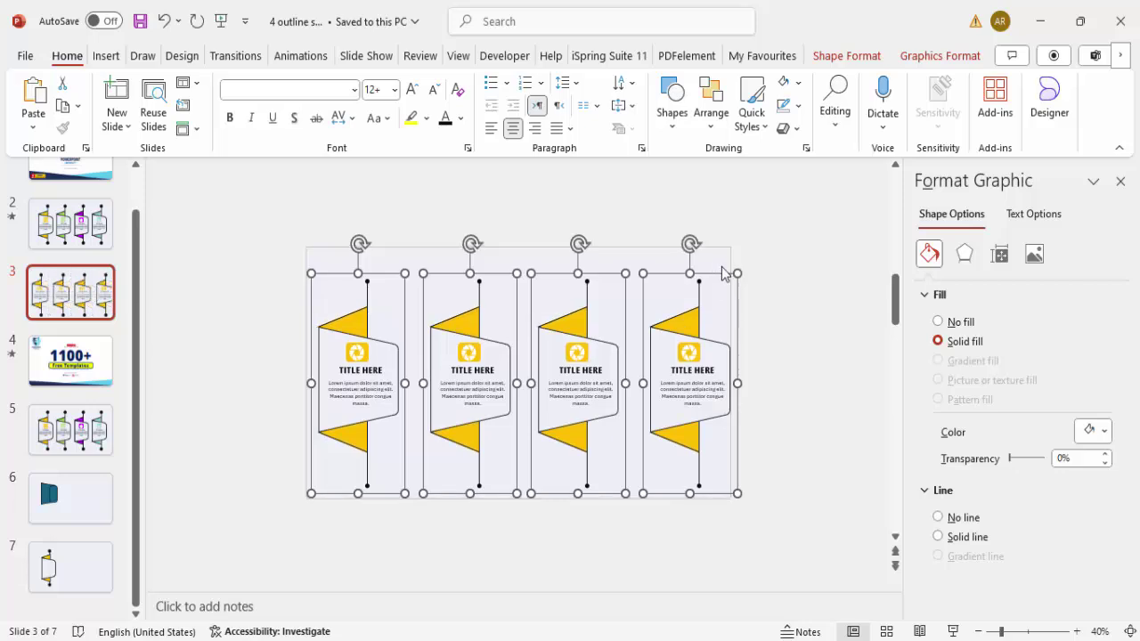
left_click(762, 276)
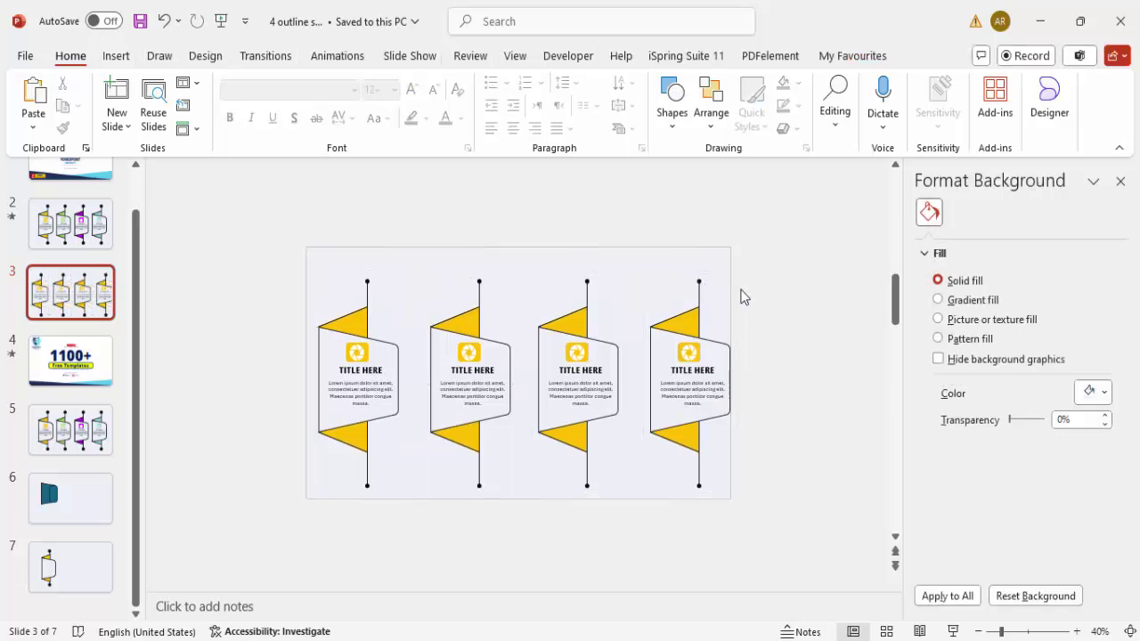
Fill the second panel's triangles and camera icon light green
left_click(1129, 632)
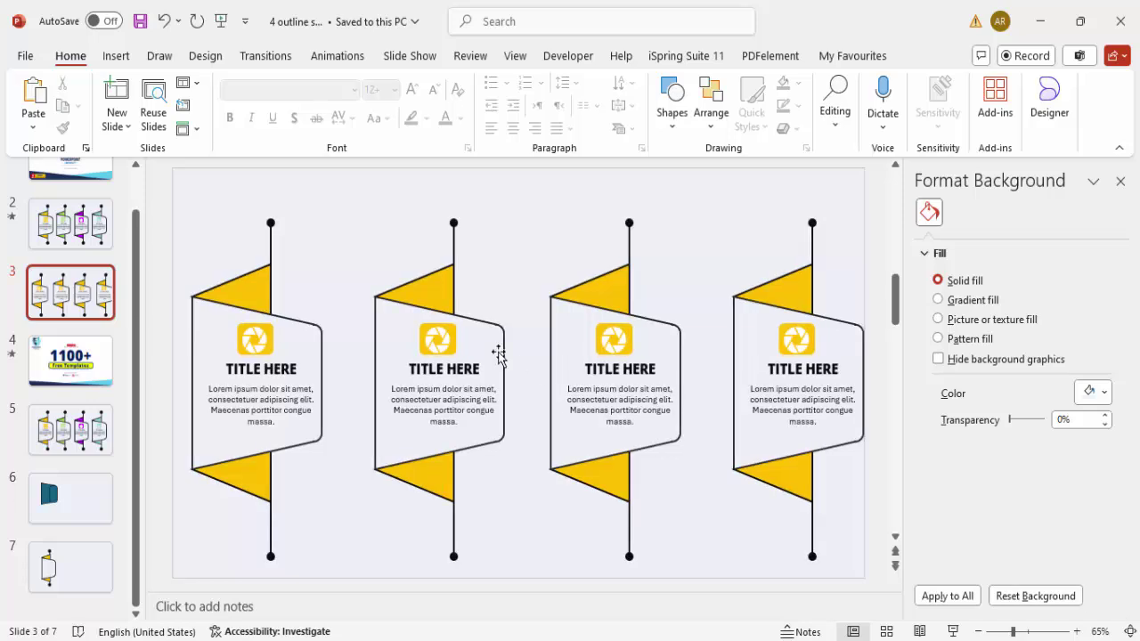
left_click(456, 277)
left_click(439, 283)
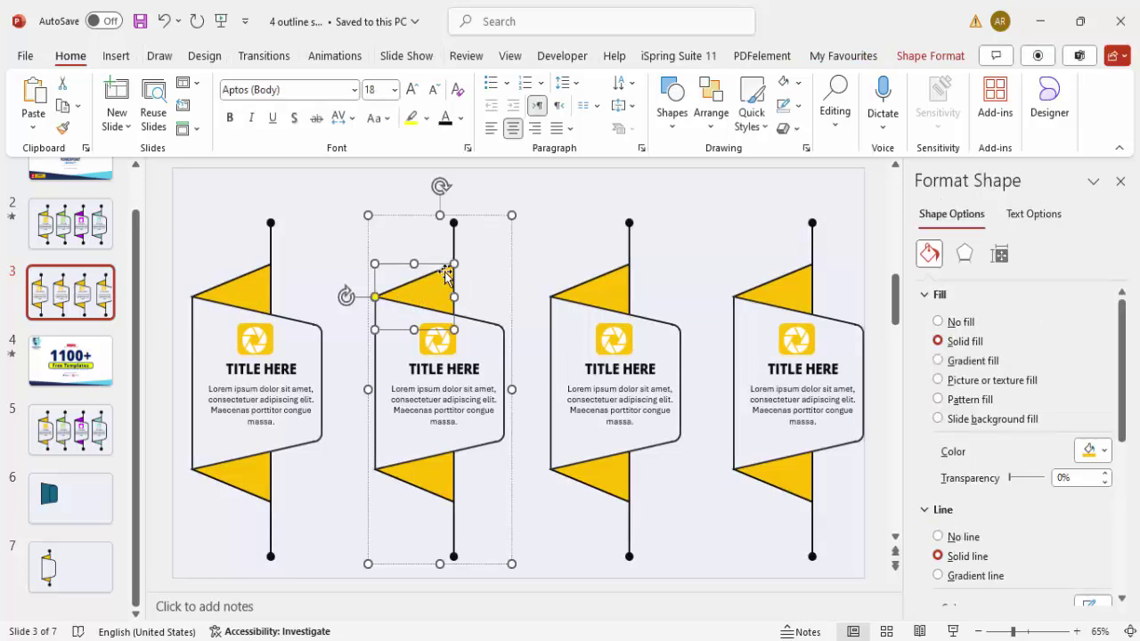
left_click(799, 83)
left_click(800, 85)
left_click(799, 83)
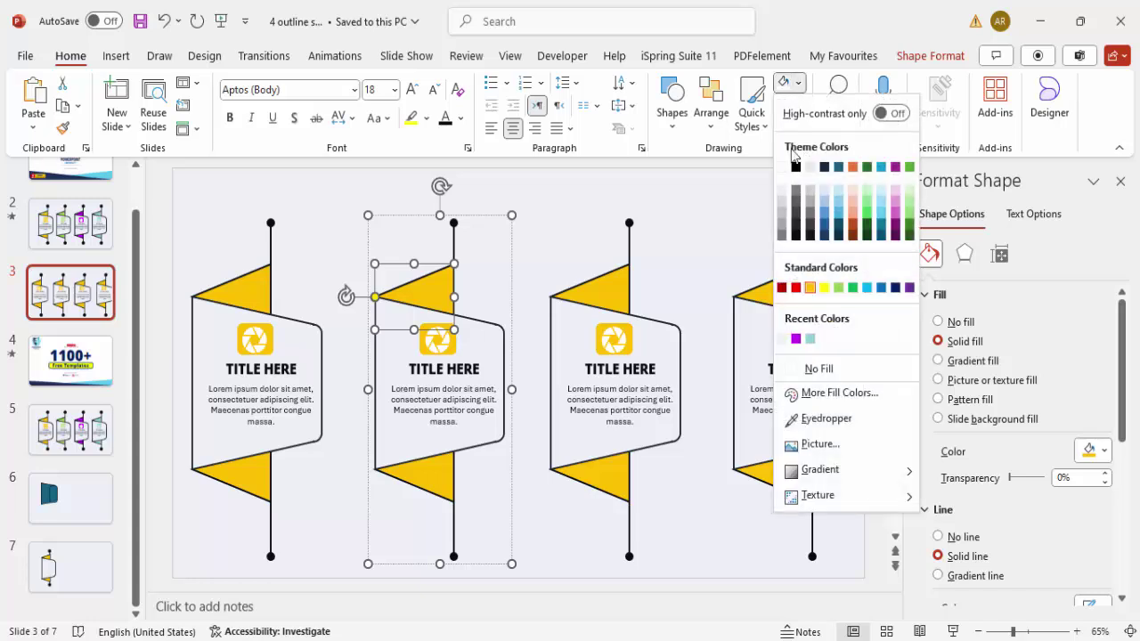
left_click(841, 290)
left_click(445, 473)
left_click(437, 472)
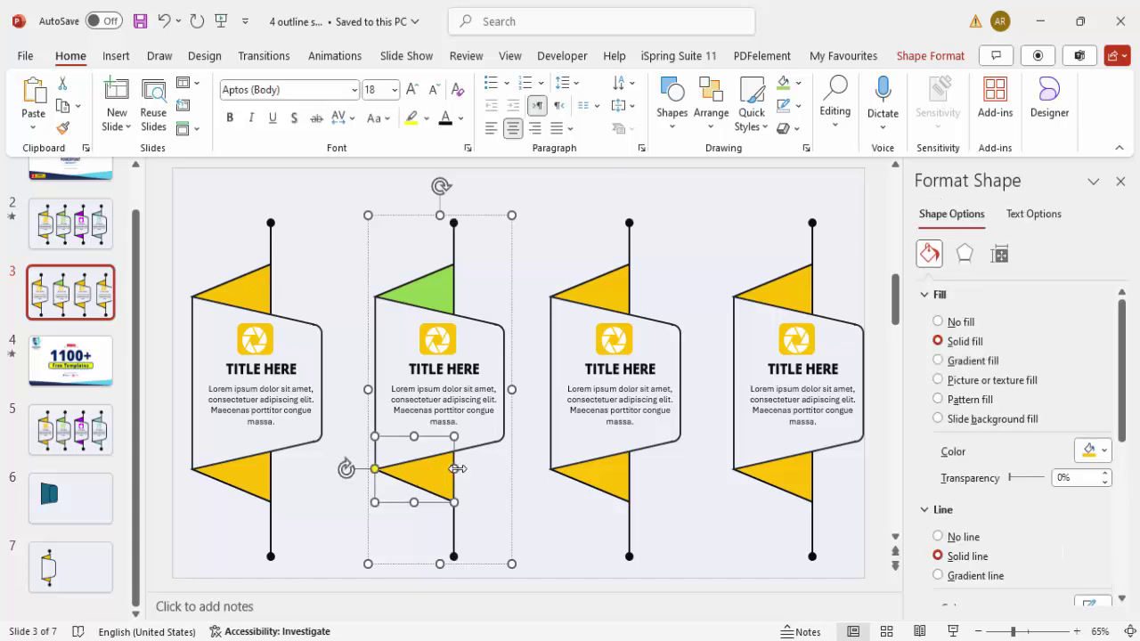
left_click(424, 327)
left_click(783, 83)
Fill the third panel's top and bottom triangles and icon light blue, repeating with F4
left_click(618, 273)
left_click(616, 281)
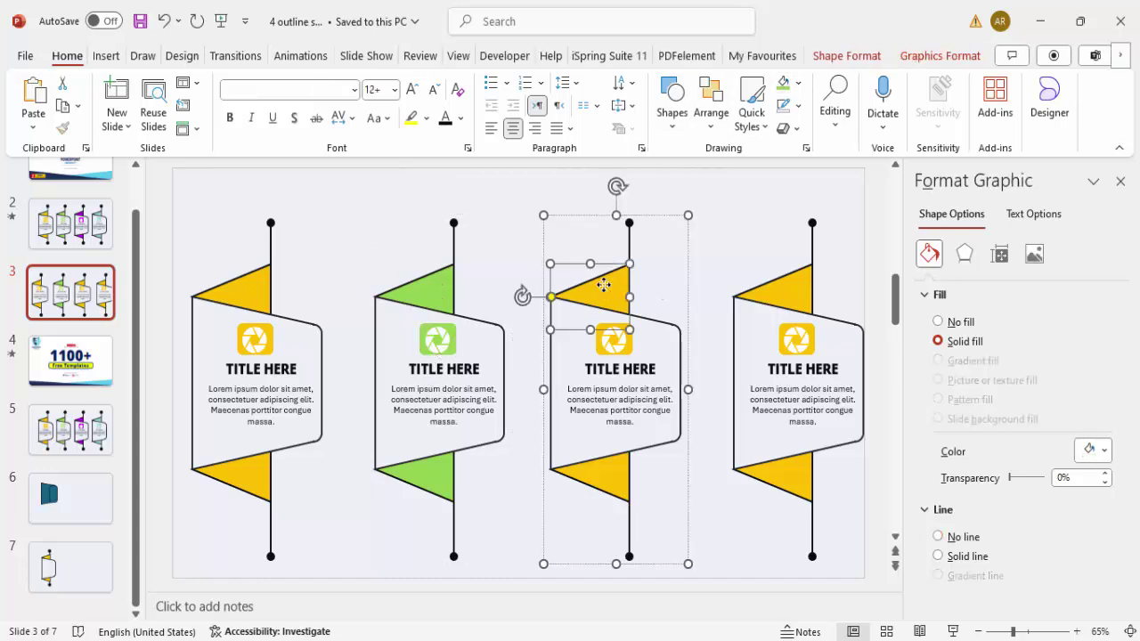
left_click(798, 83)
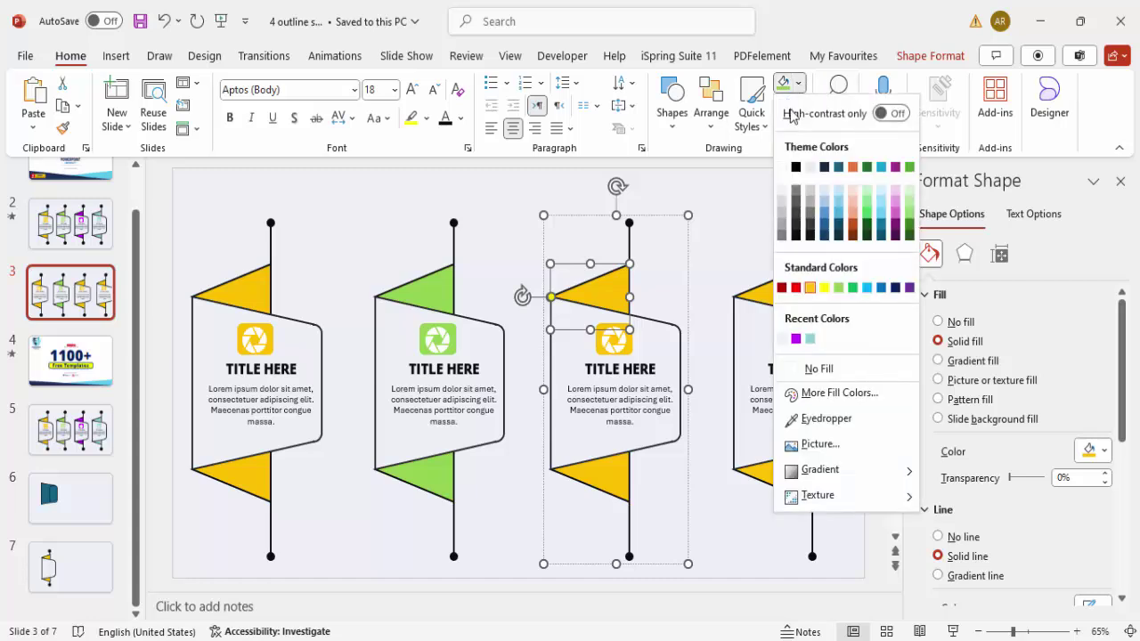
left_click(866, 289)
left_click(568, 472)
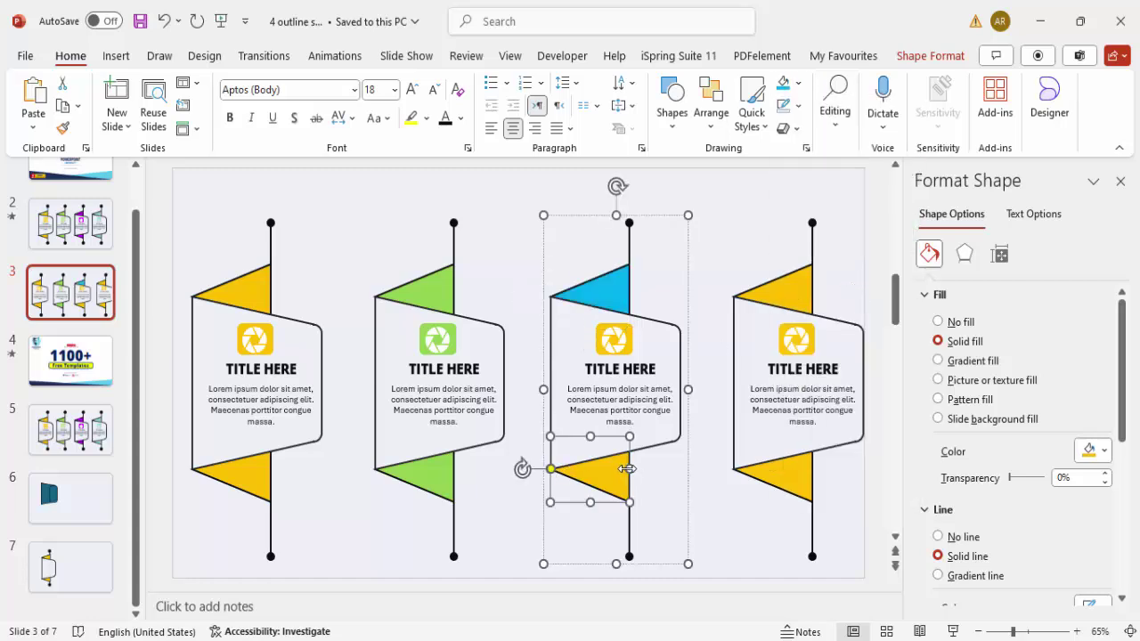
key("F4")
left_click(603, 329)
key("F4")
Fill the fourth panel's triangles and icon purple, repeating with F4
left_click(791, 287)
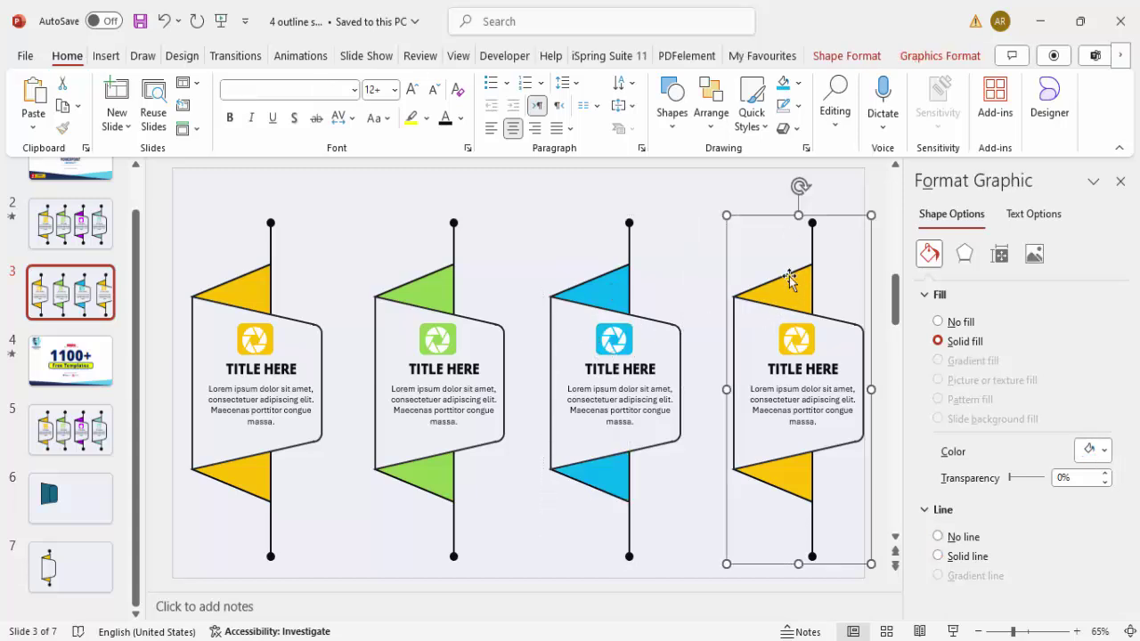
left_click(790, 278)
left_click(798, 83)
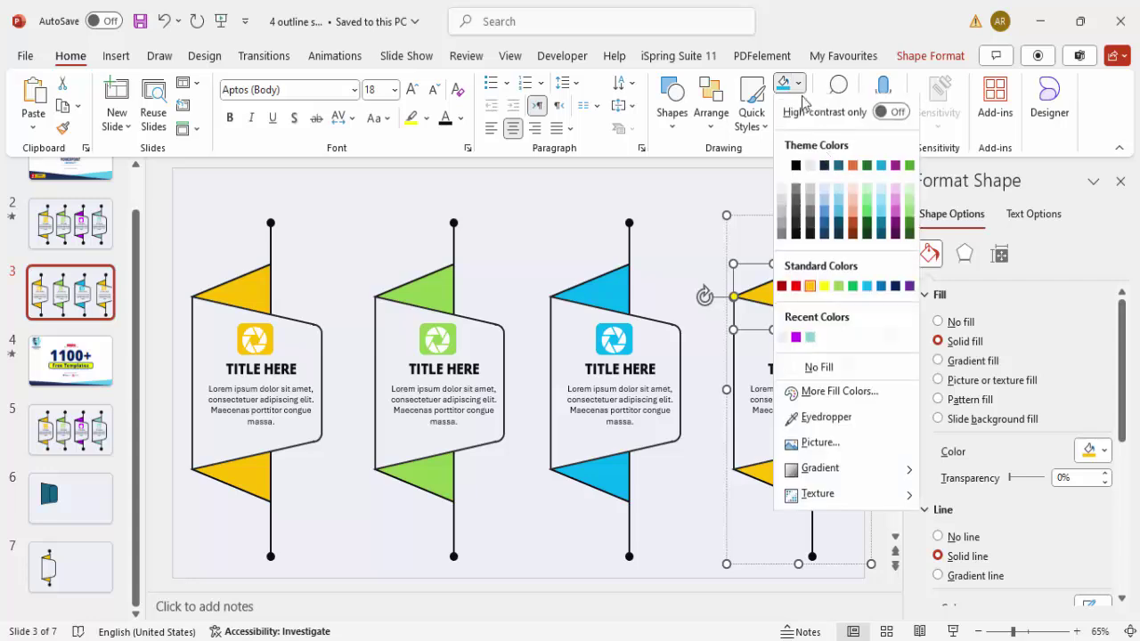
left_click(910, 291)
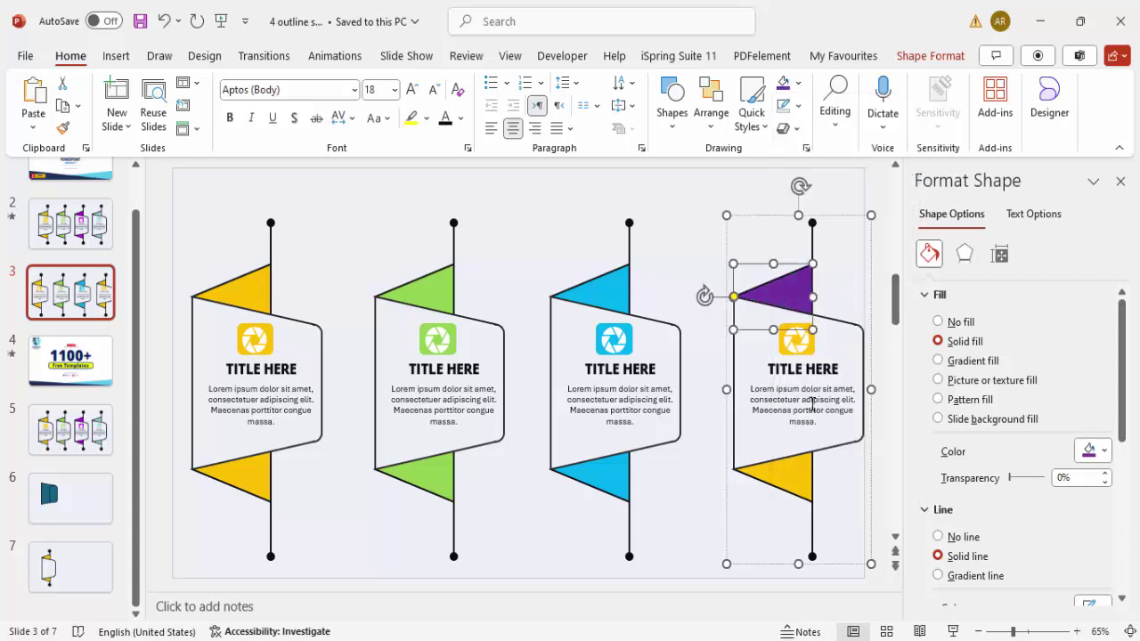
left_click(794, 473)
key("F4")
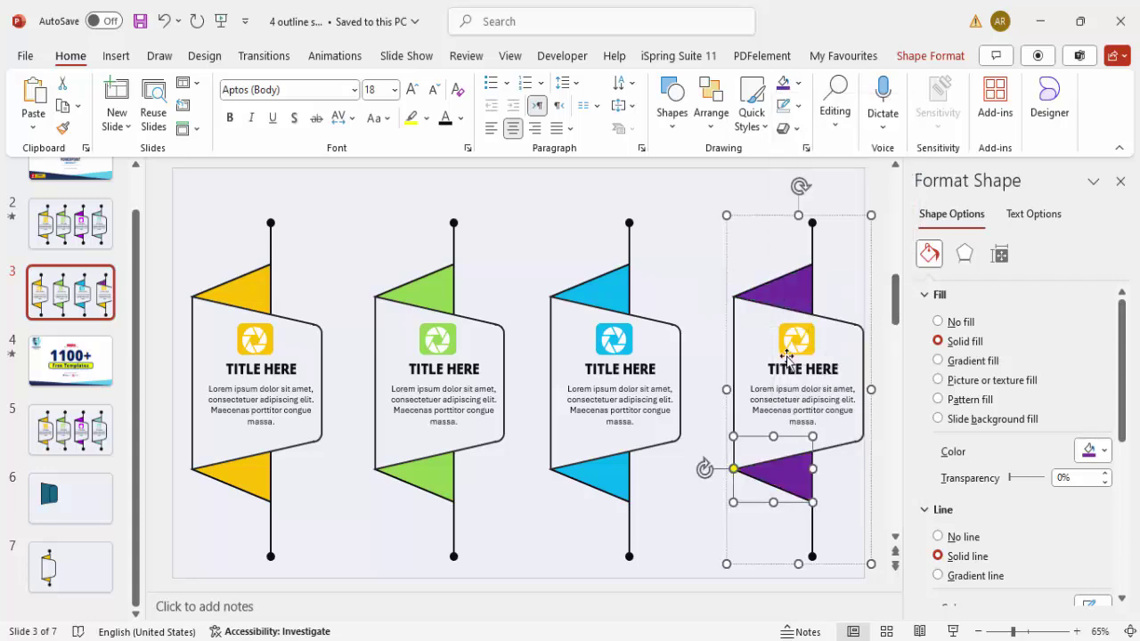
left_click(773, 330)
left_click(767, 334)
key("F4")
left_click(680, 302)
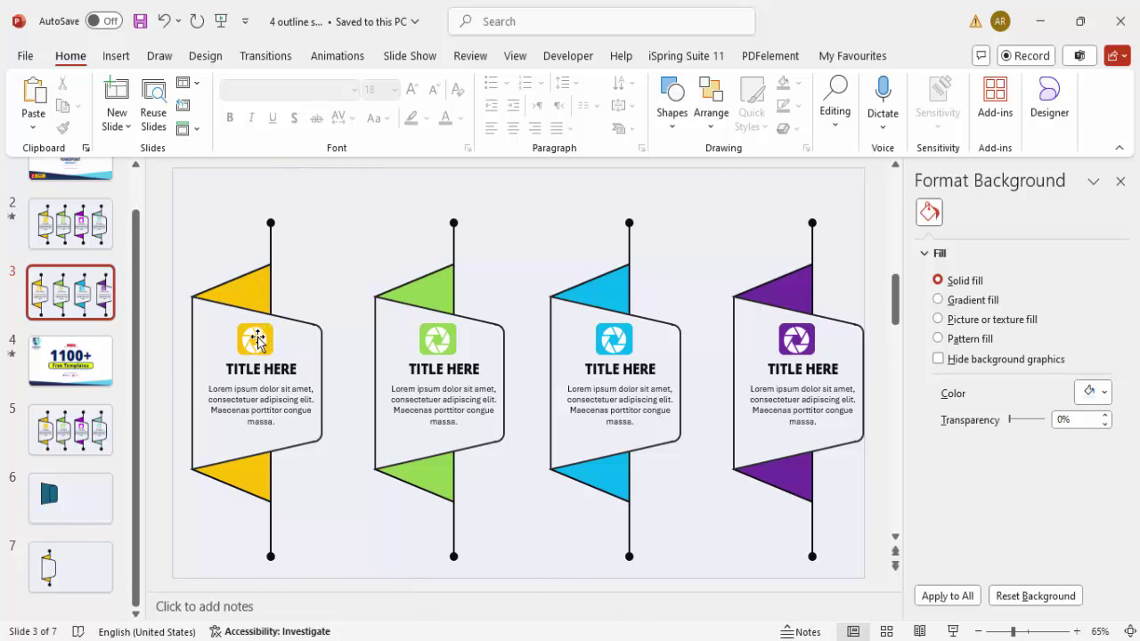
left_click(435, 333)
Swap the green panel's camera icon for the apple icon from the stock icons
left_click(436, 336)
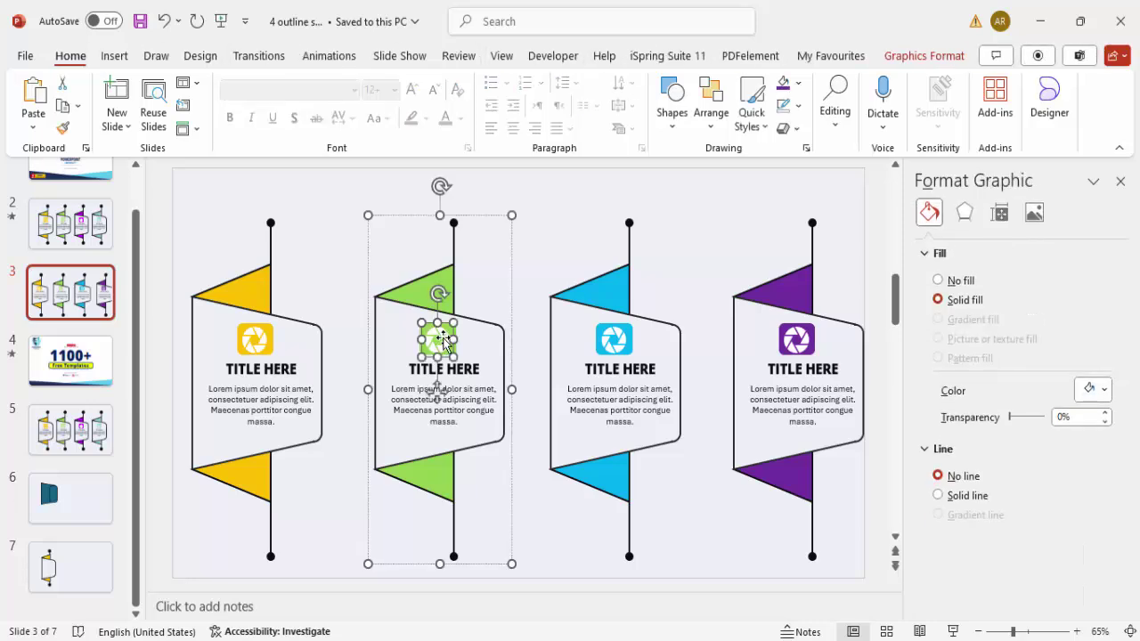
left_click(897, 59)
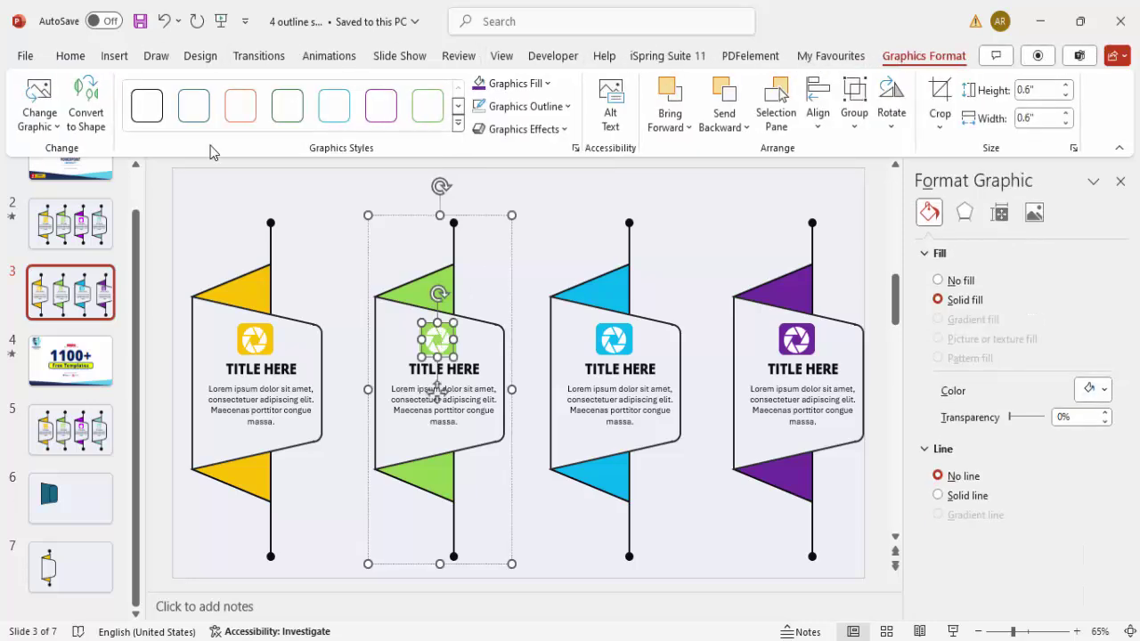
left_click(40, 126)
left_click(77, 251)
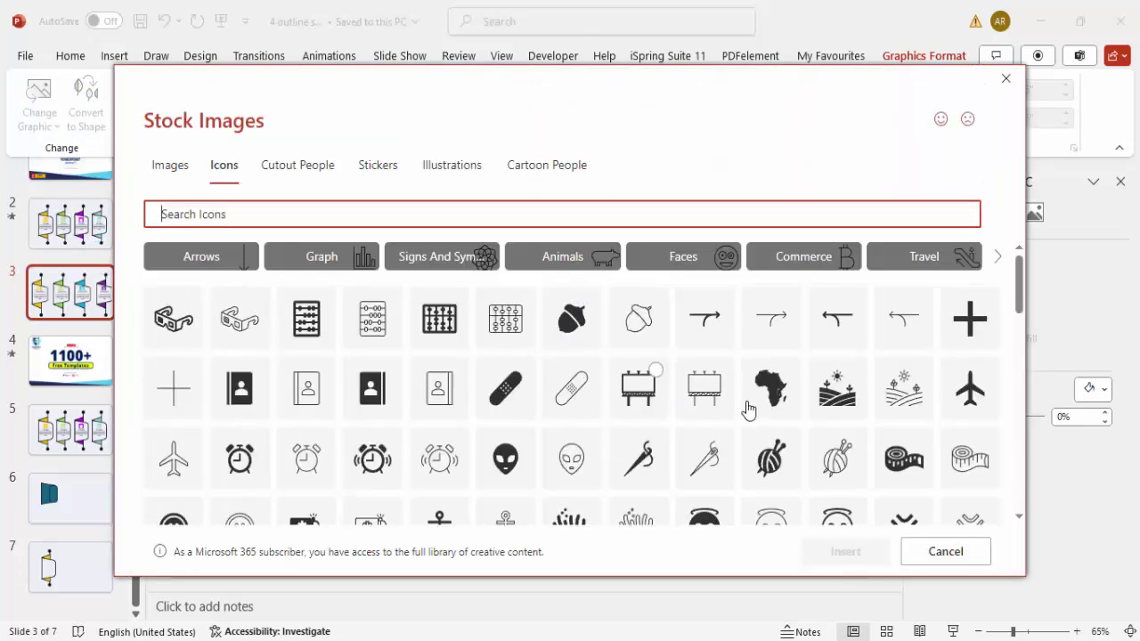
scroll(755, 417, "down", 2)
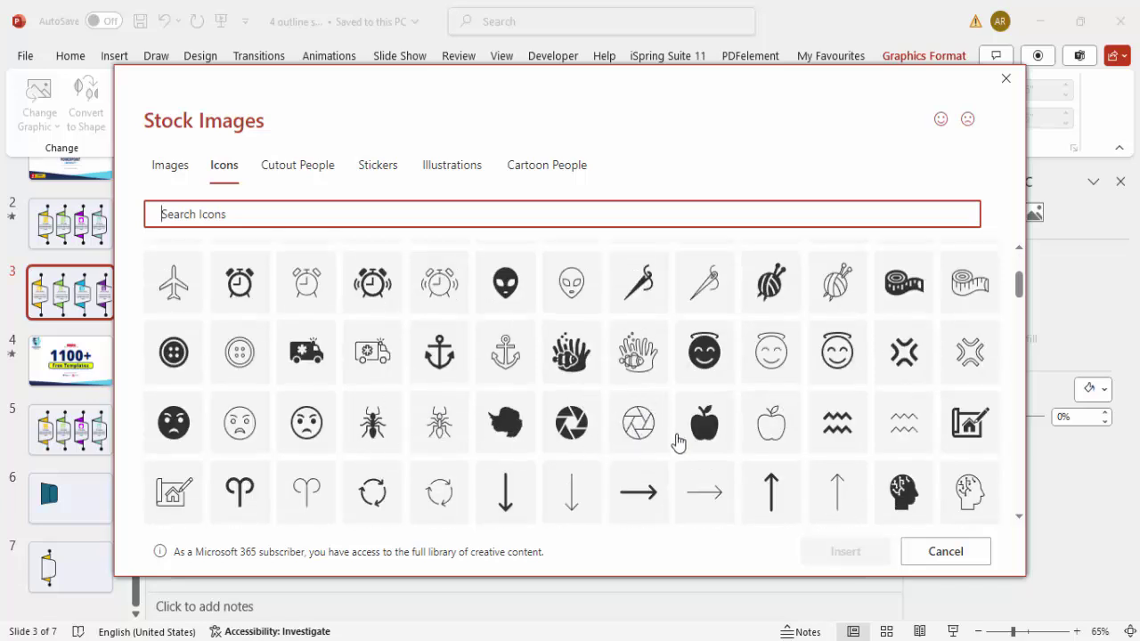
left_click(694, 427)
left_click(860, 556)
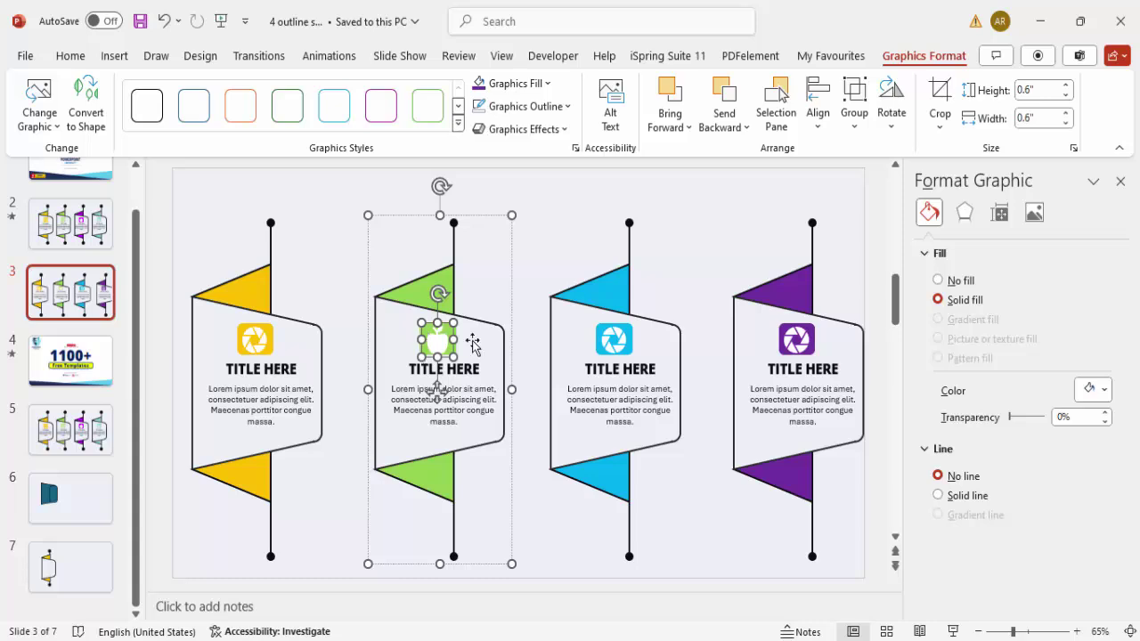
left_click(547, 250)
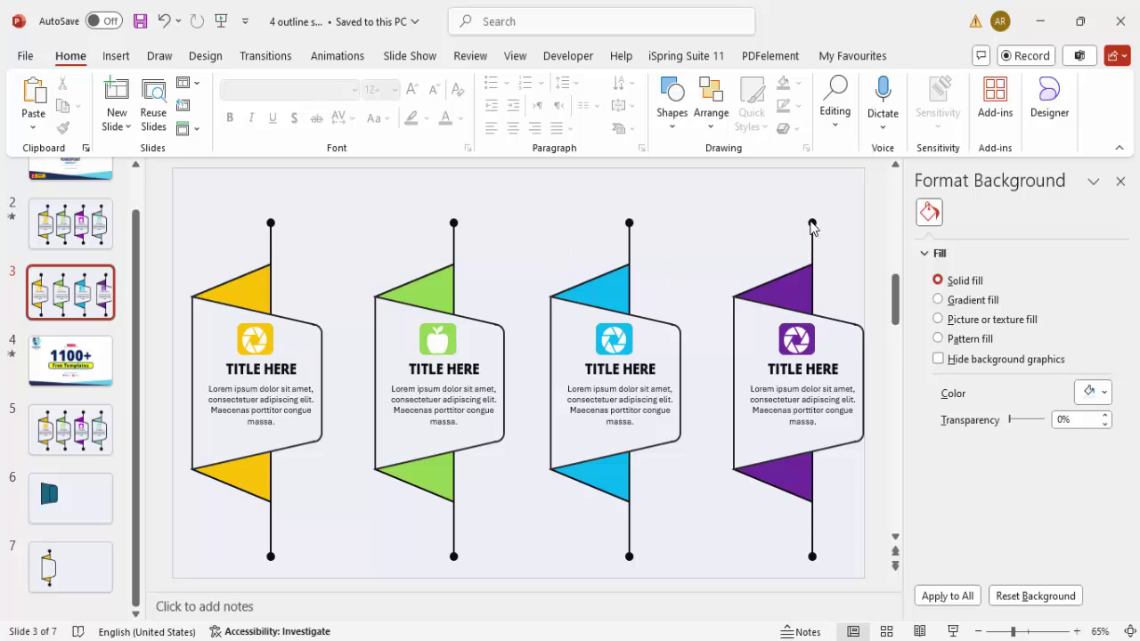
Nudge the purple panel left, then select all four panels and ungroup them
left_click(789, 279)
key("Left")
key("Left")
key("Left")
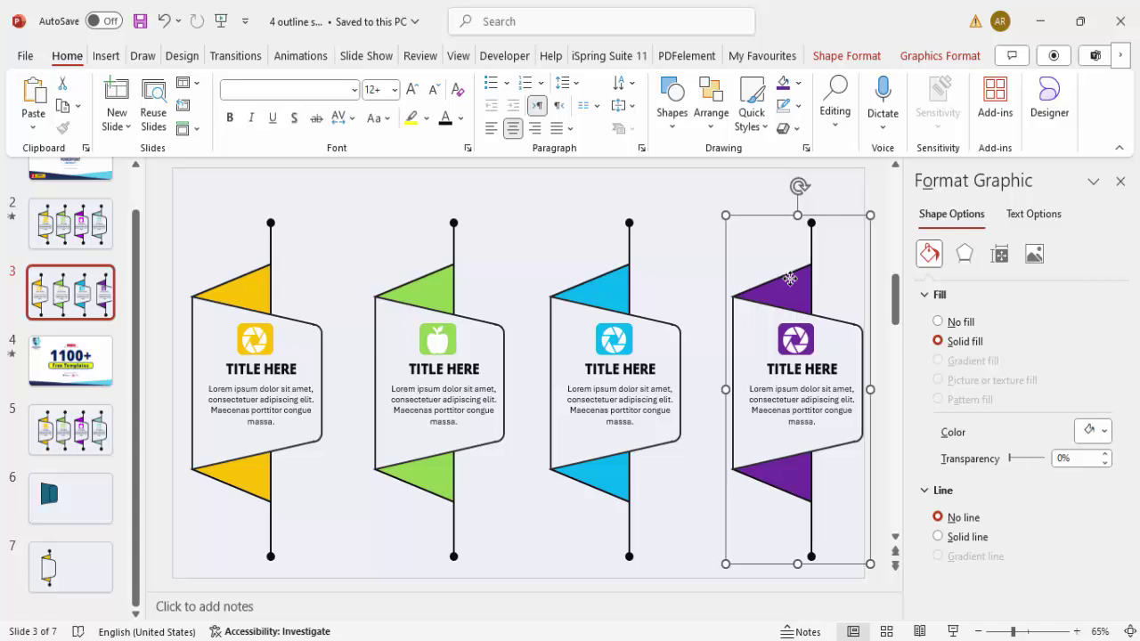
key("Left")
key("Left")
key("Left")
key("Left")
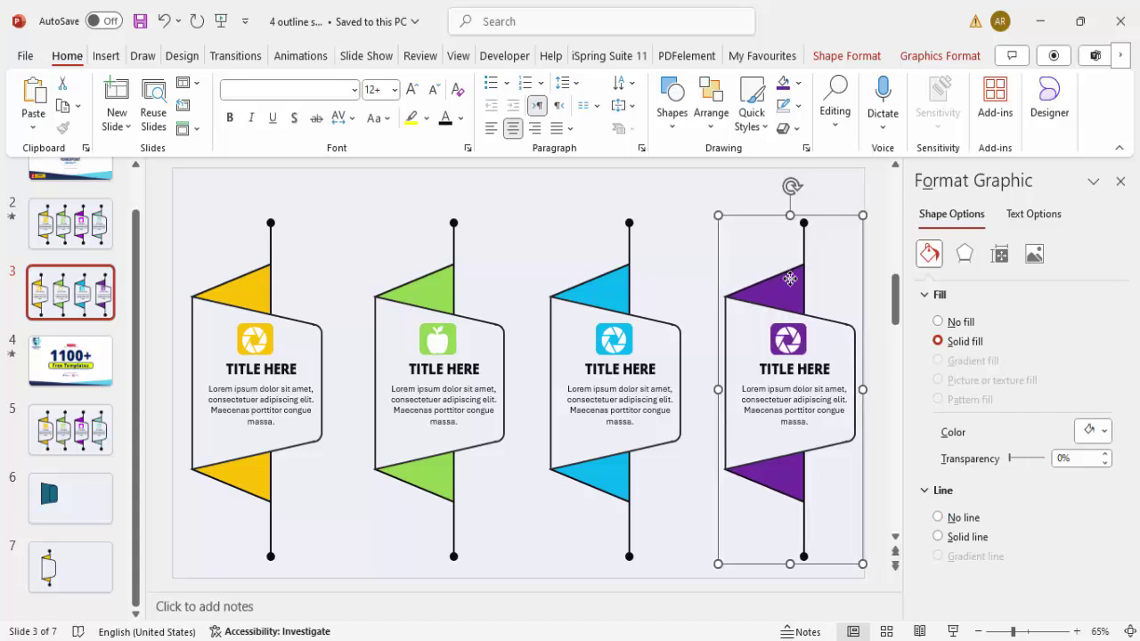
left_click(374, 241)
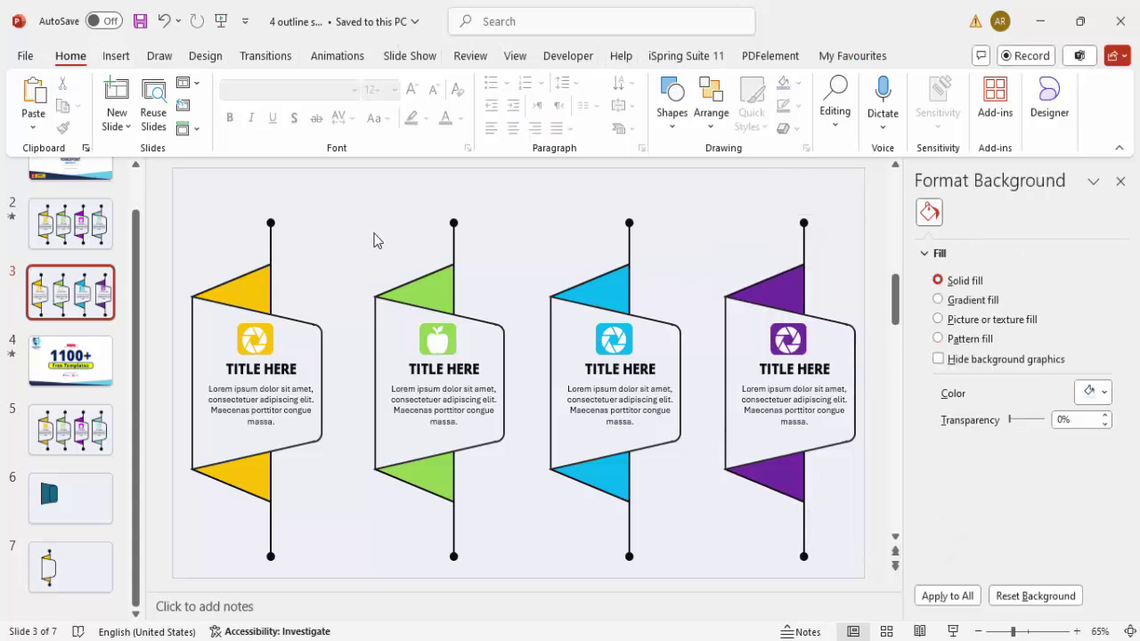
left_click(250, 304)
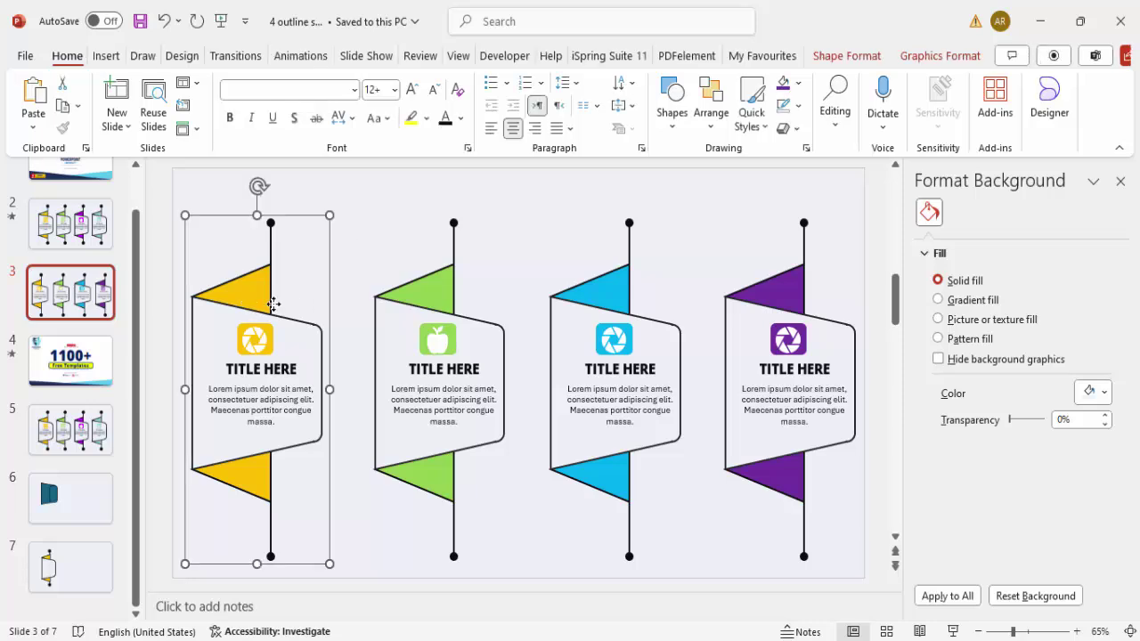
left_click(434, 302, "shift")
left_click(581, 311, "shift")
left_click(755, 300, "shift")
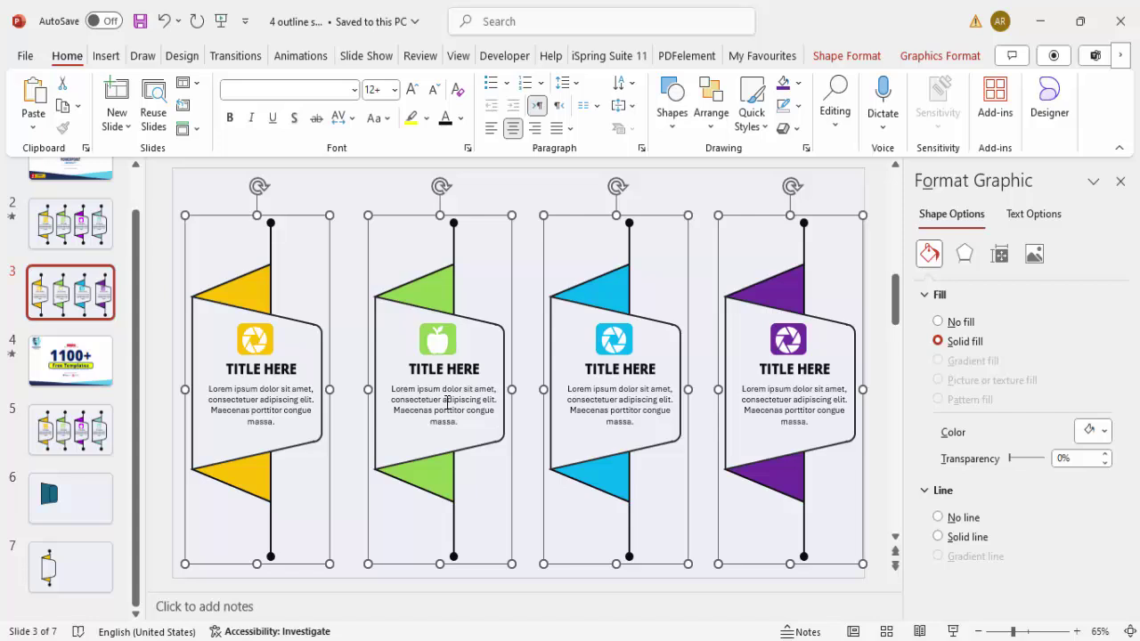
key("ctrl+shift+g")
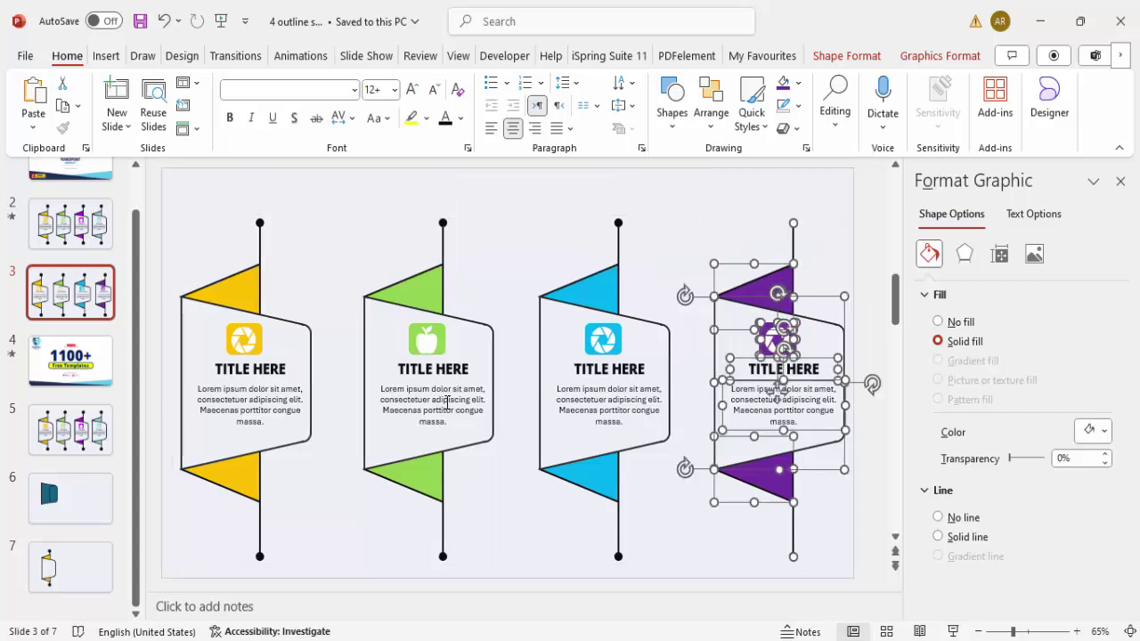
left_click(345, 259)
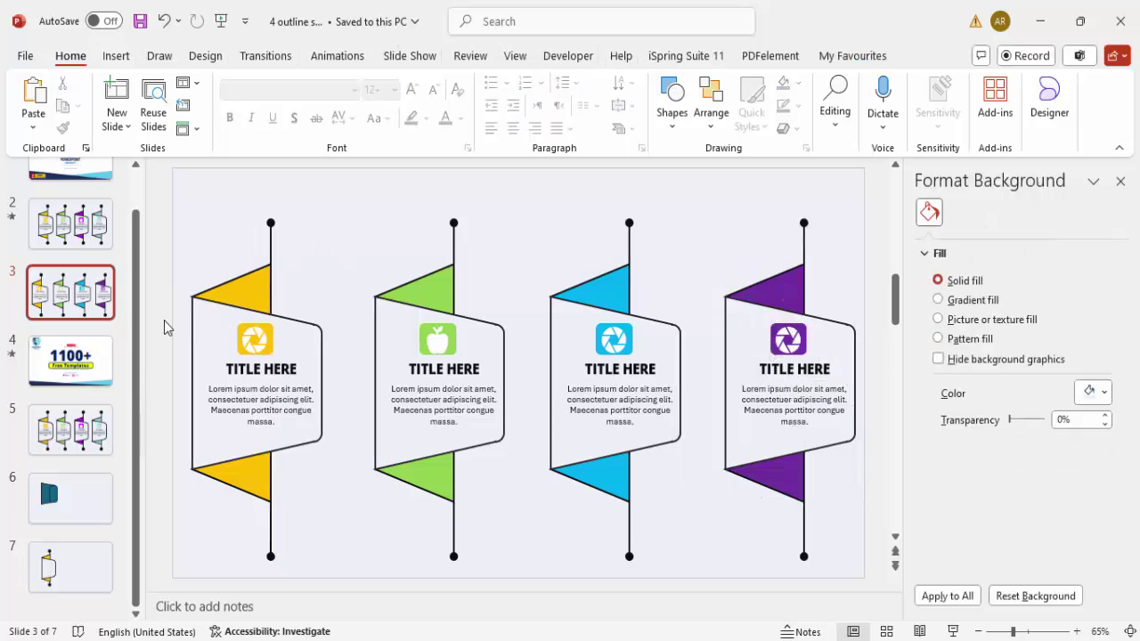
Group the yellow piece's shapes, icon and text, undoing an accidental move
left_click_drag(172, 300, 352, 488)
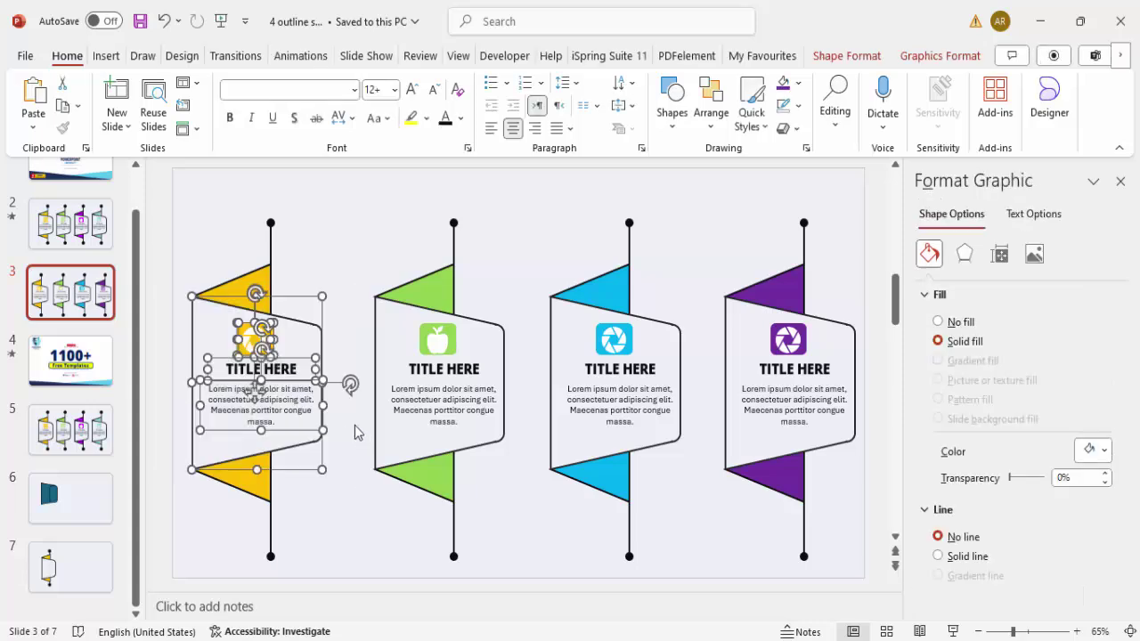
key("ctrl+g")
left_click_drag(302, 289, 549, 484)
key("ctrl+z")
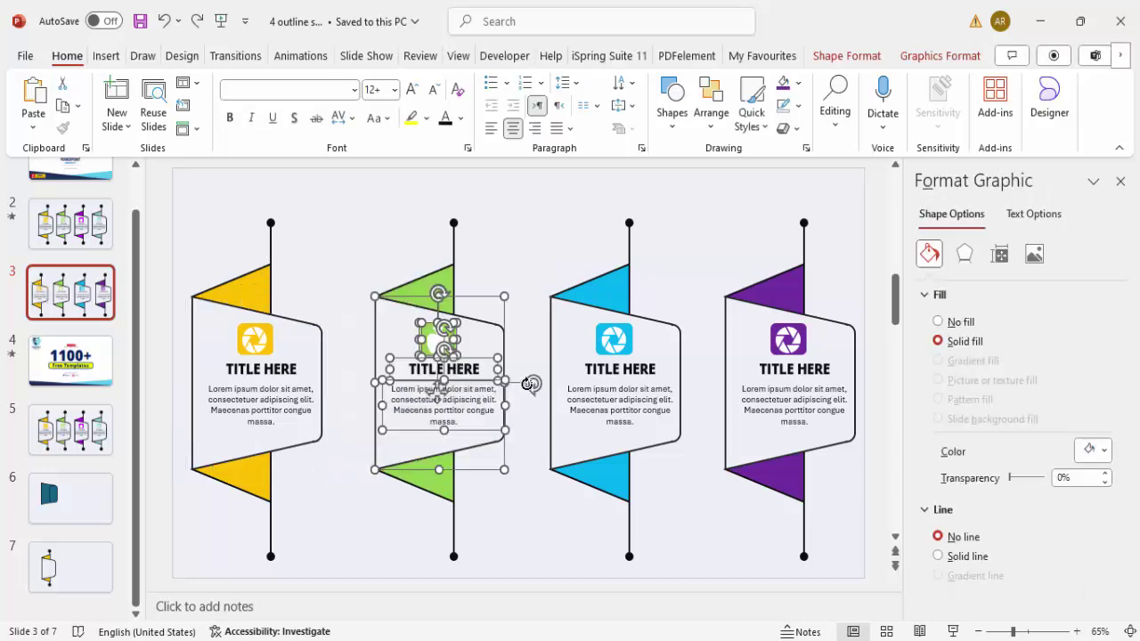
Group the green, blue and purple pieces each into a single object
key("ctrl+g")
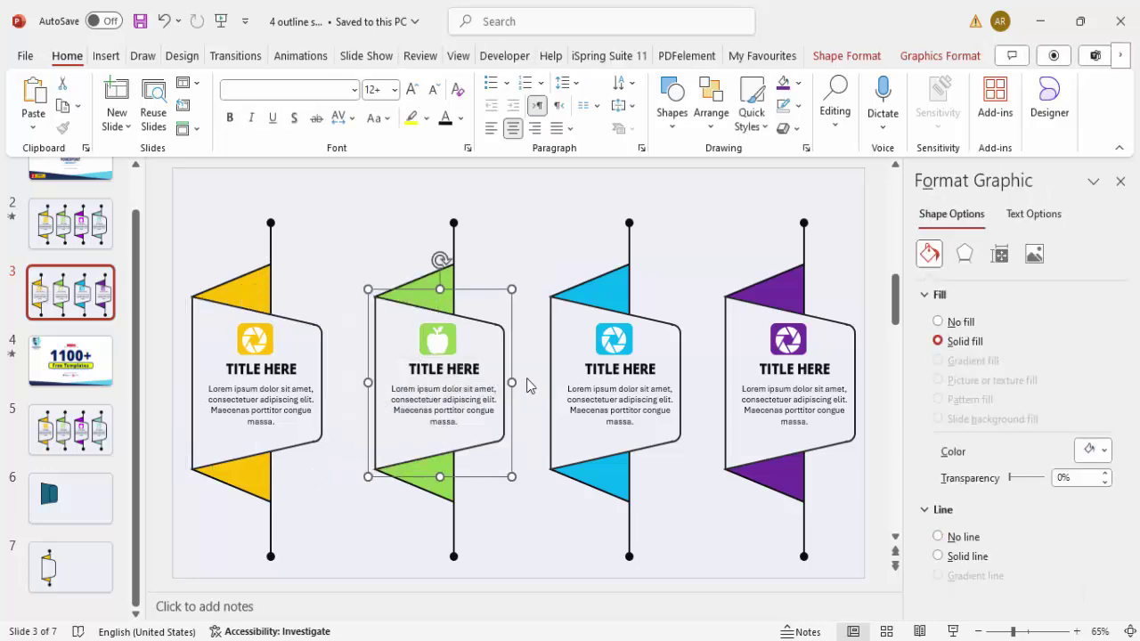
left_click(391, 290)
left_click(398, 483)
left_click(516, 330)
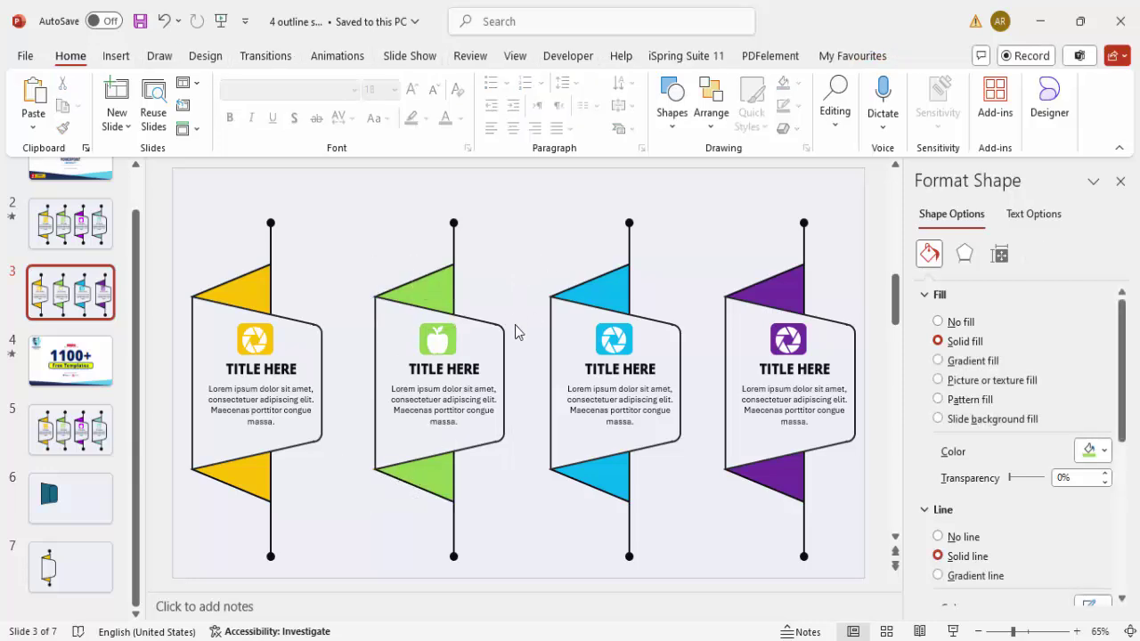
left_click_drag(518, 289, 715, 479)
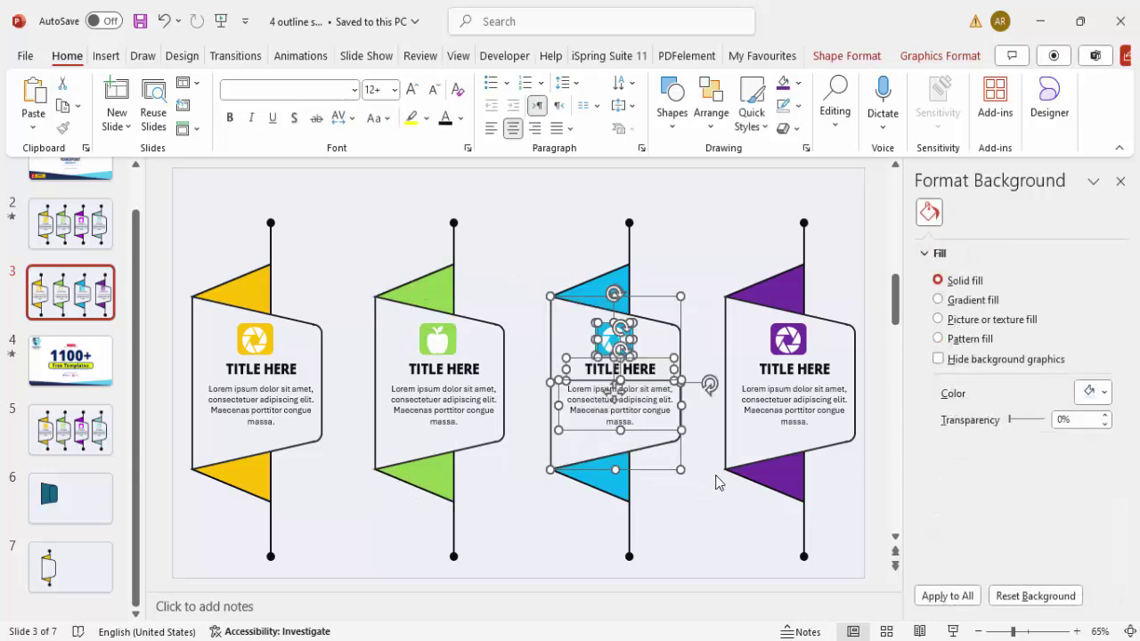
key("ctrl+g")
left_click_drag(691, 269, 883, 477)
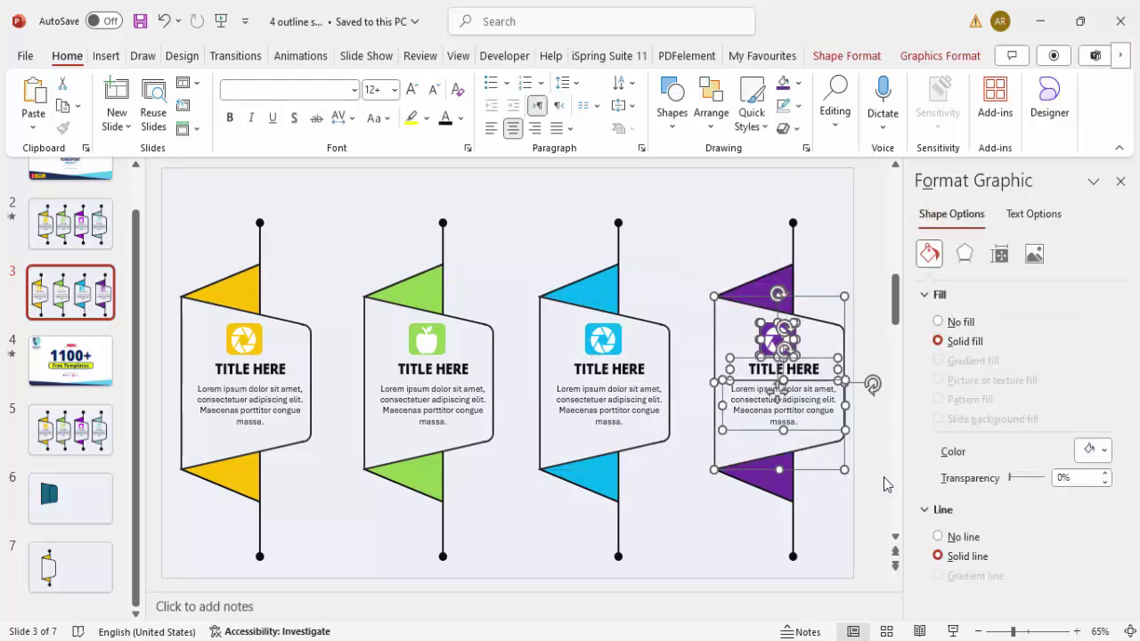
key("ctrl+g")
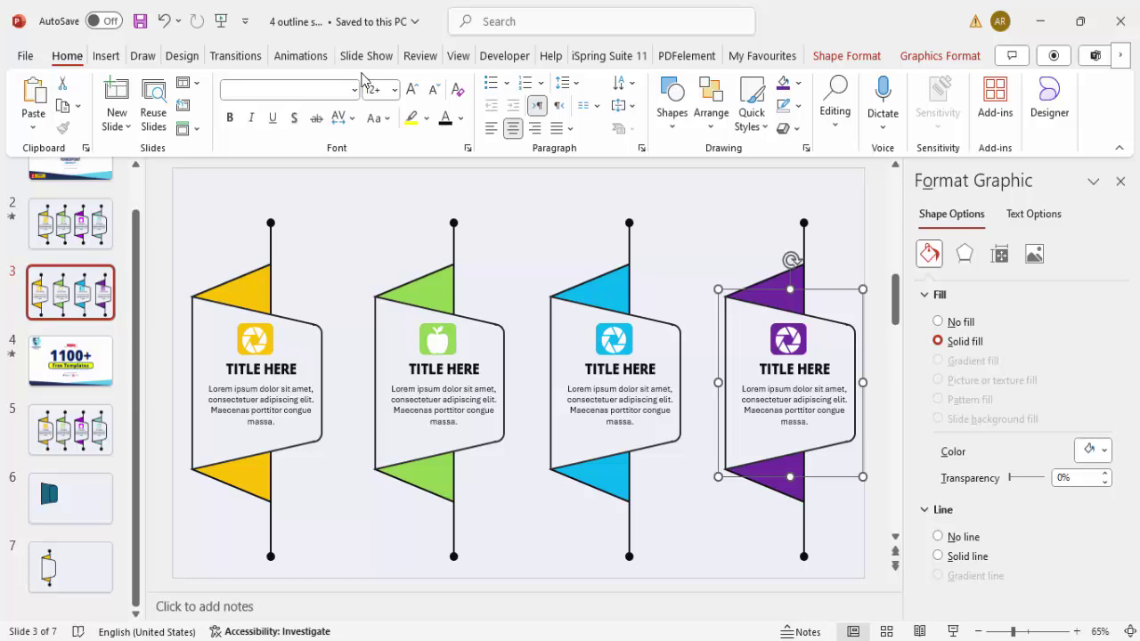
left_click(301, 55)
Open the Animation Pane and give the yellow group a Stretch entrance from the right
left_click(740, 83)
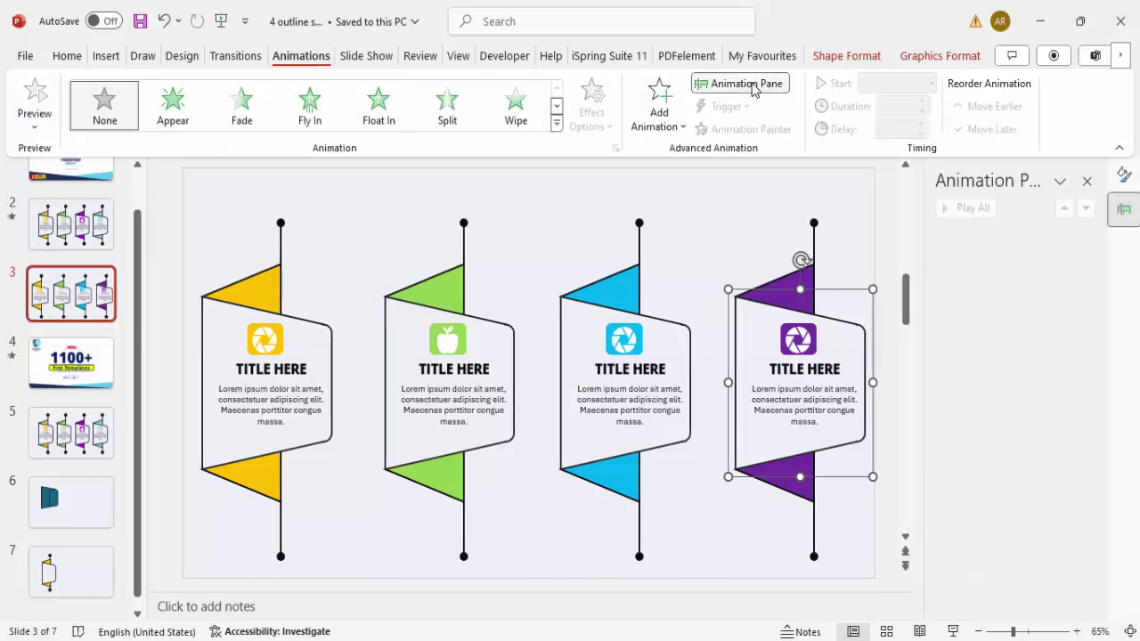
left_click(322, 331)
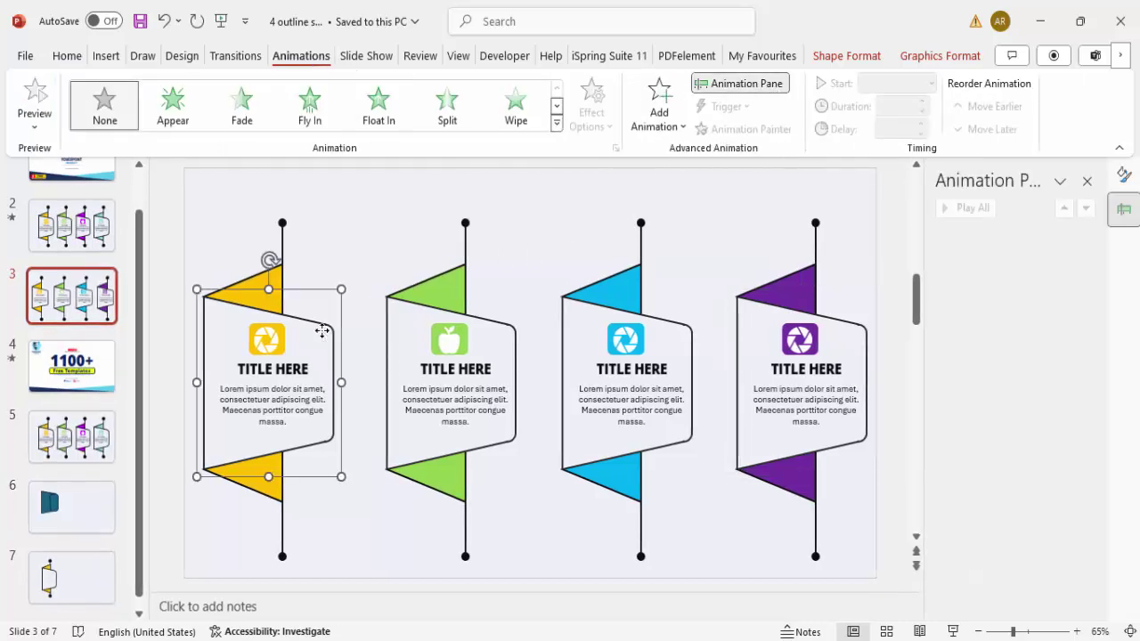
left_click(650, 123)
left_click(688, 518)
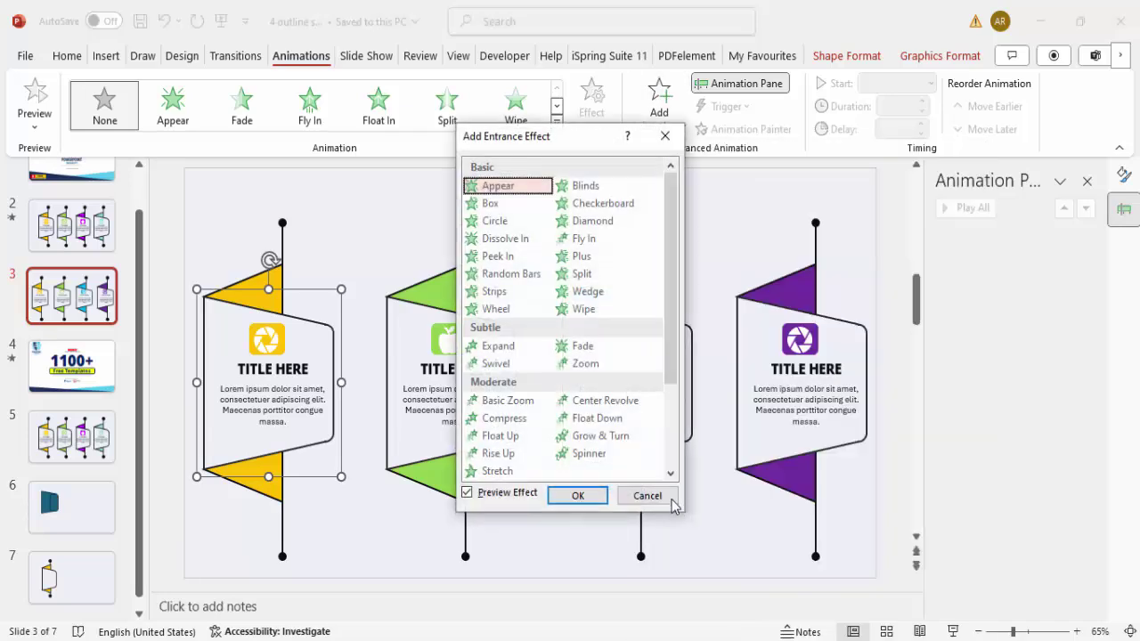
left_click(518, 471)
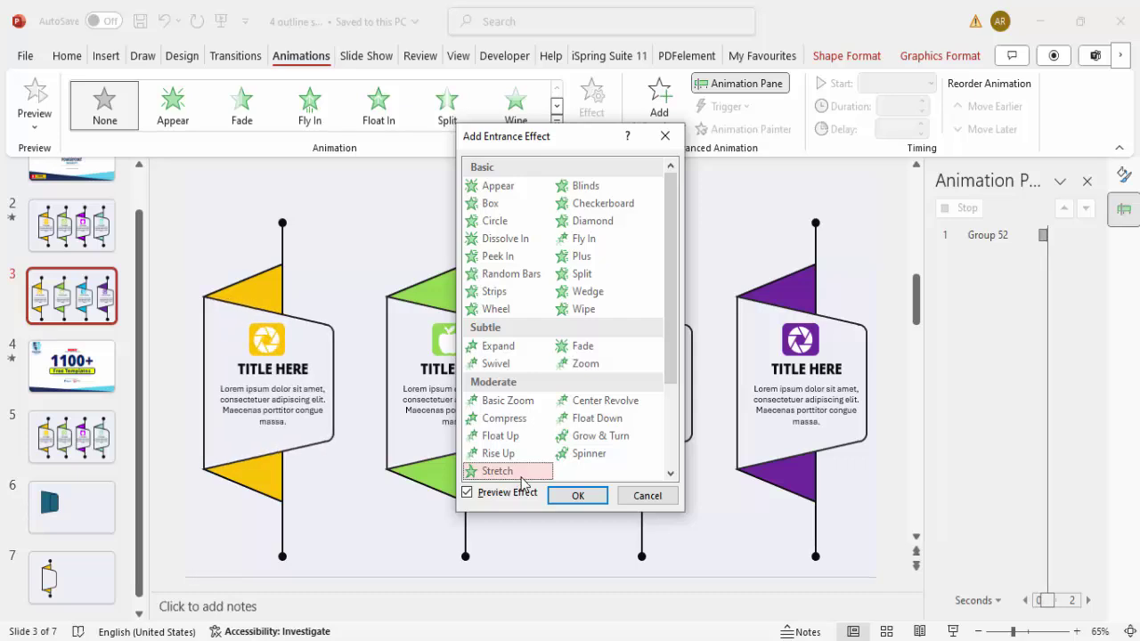
left_click(592, 497)
left_click(591, 102)
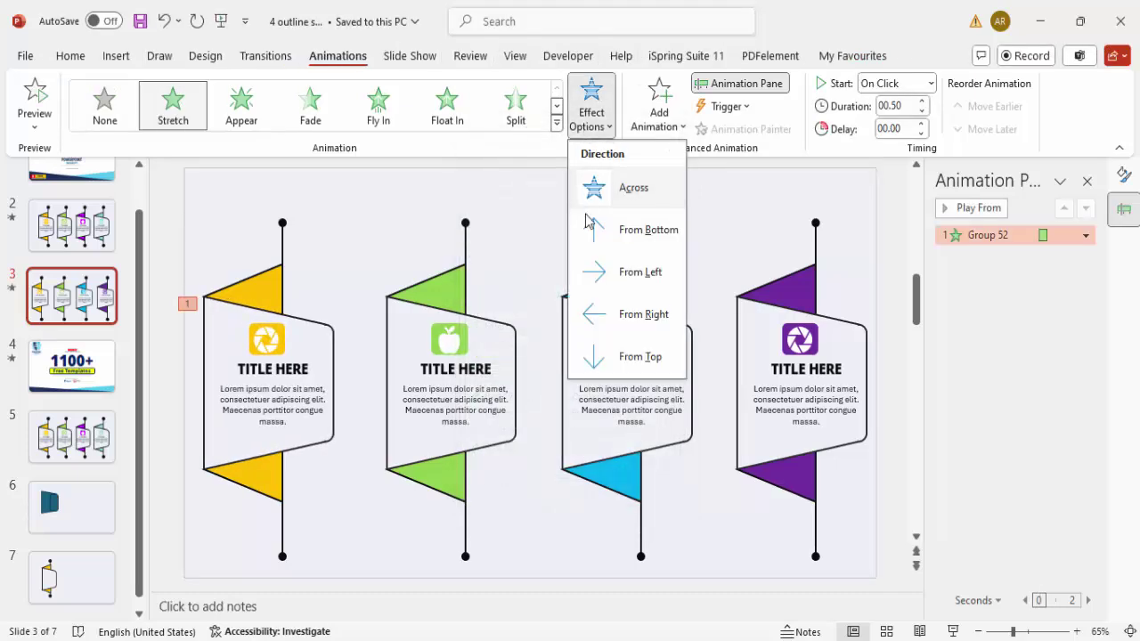
left_click(643, 314)
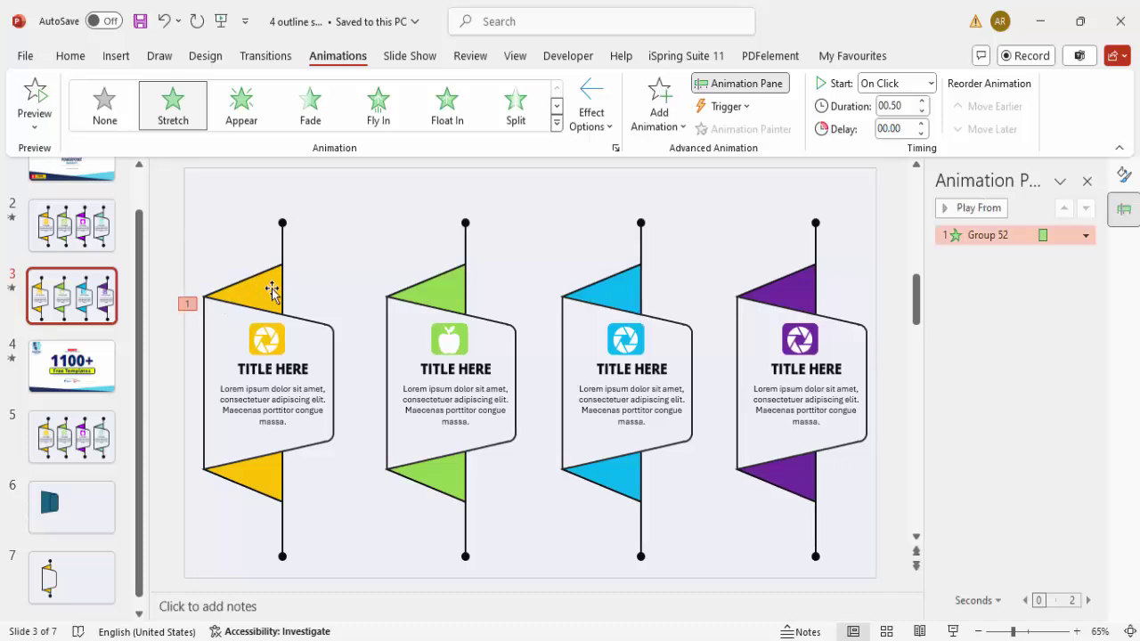
left_click(272, 290)
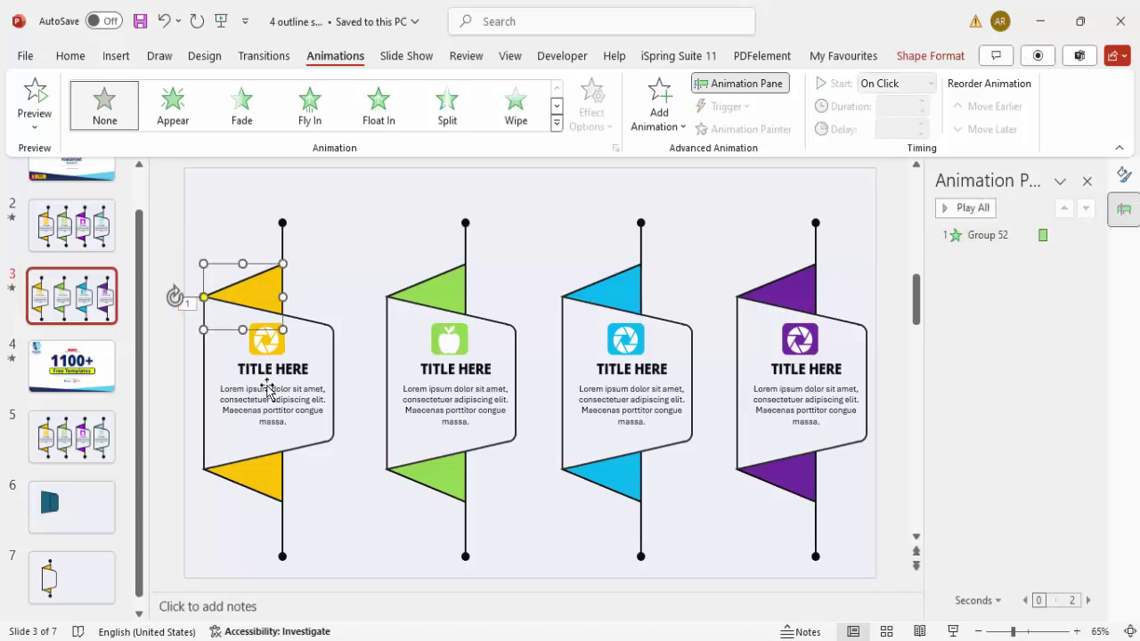
Give both yellow triangles a Stretch entrance from the left
left_click(266, 481, "shift")
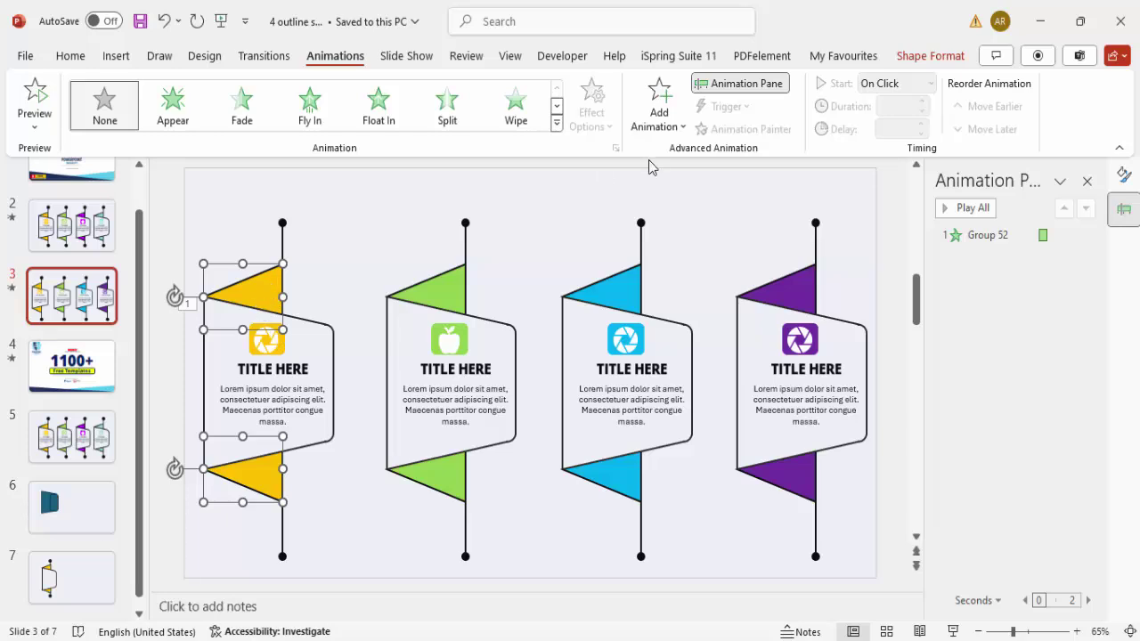
left_click(655, 120)
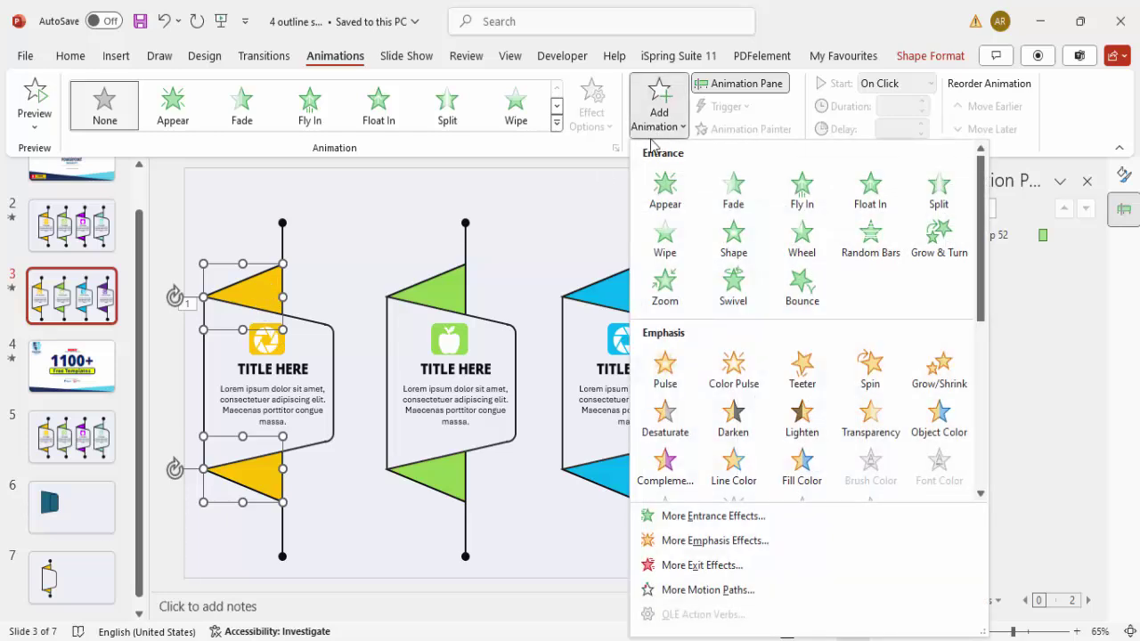
left_click(683, 517)
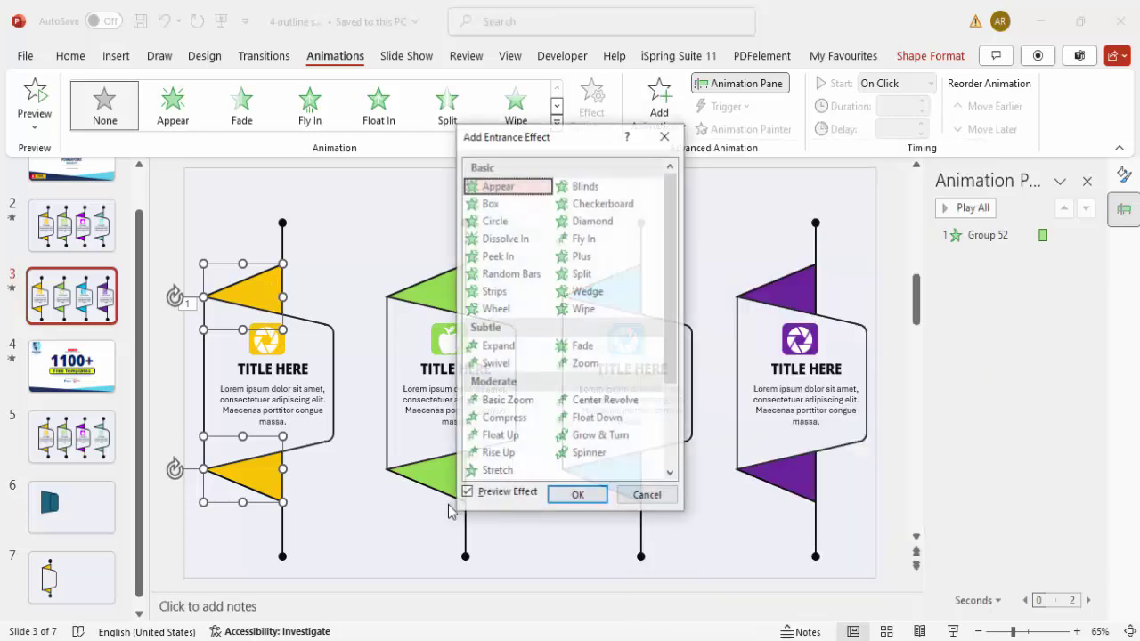
left_click(497, 471)
left_click(575, 496)
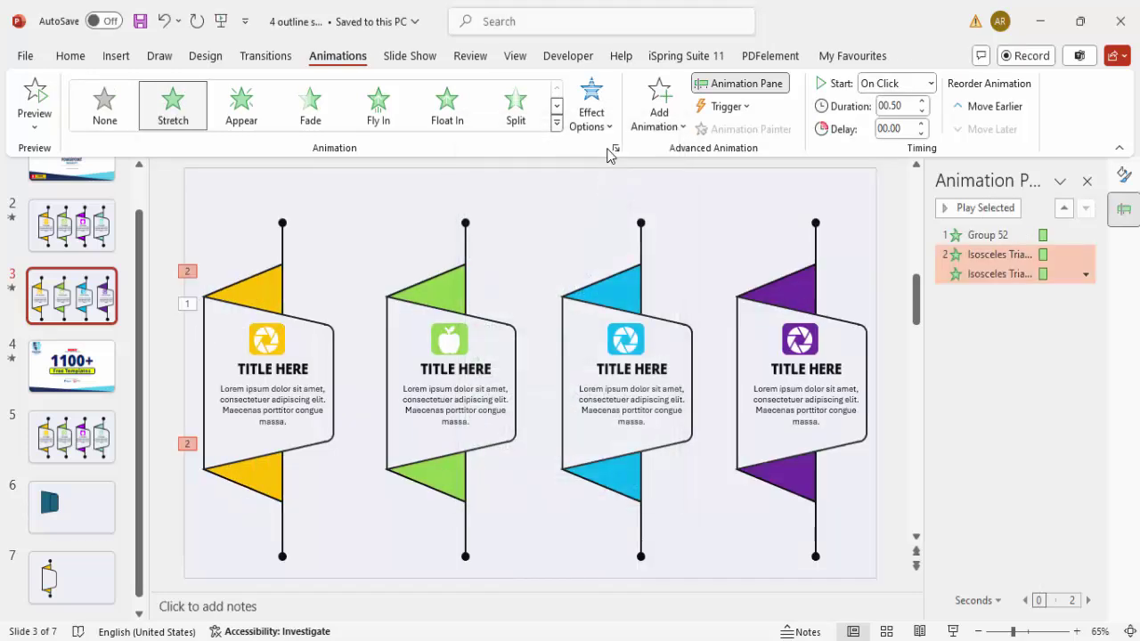
left_click(598, 123)
left_click(633, 275)
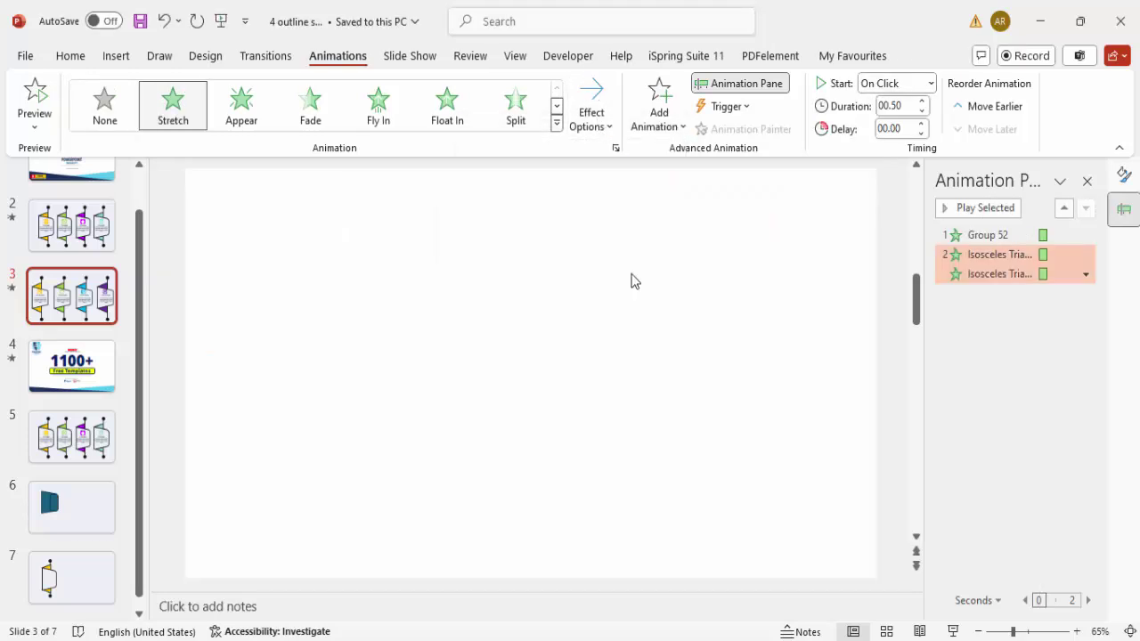
Set the triangle animation to start After Previous and preview all slide animations
left_click(971, 255)
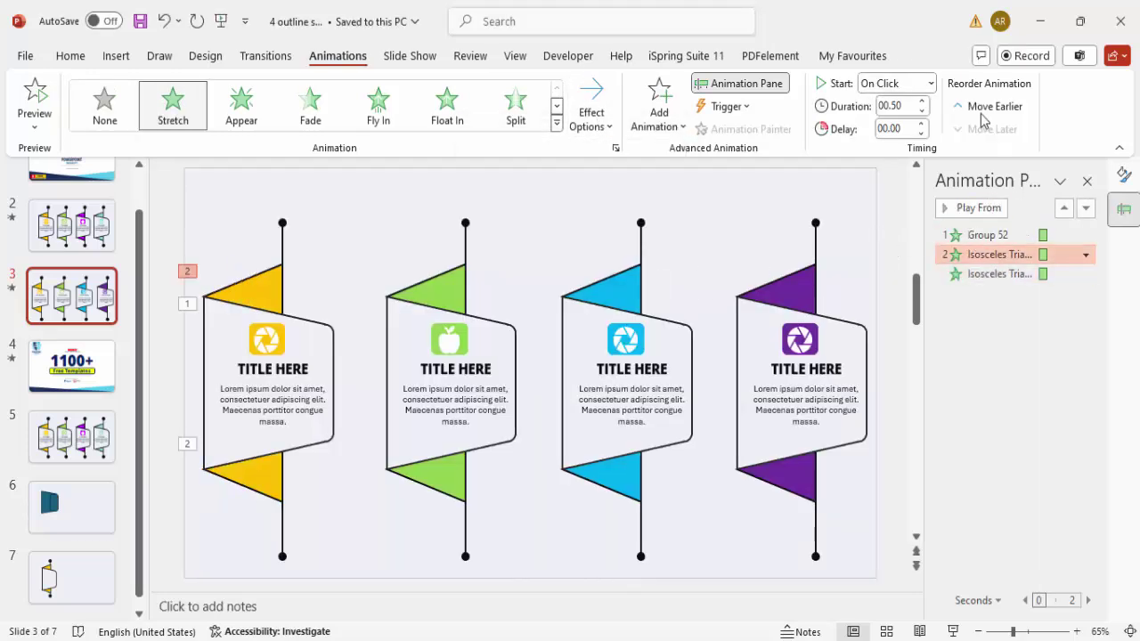
left_click(930, 83)
left_click(894, 145)
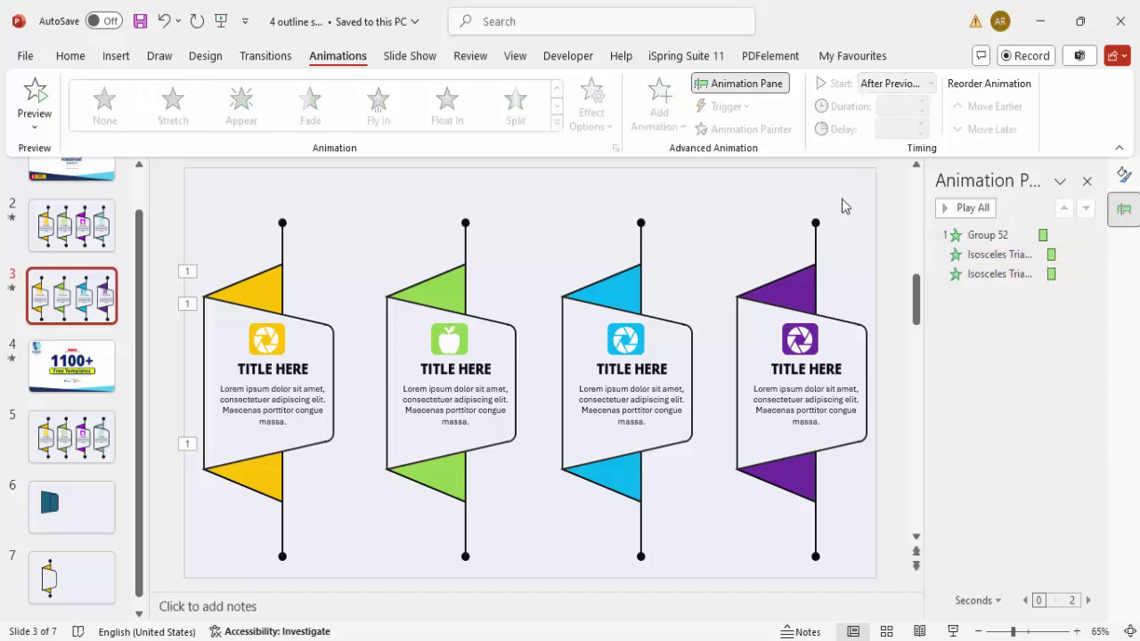
left_click(946, 210)
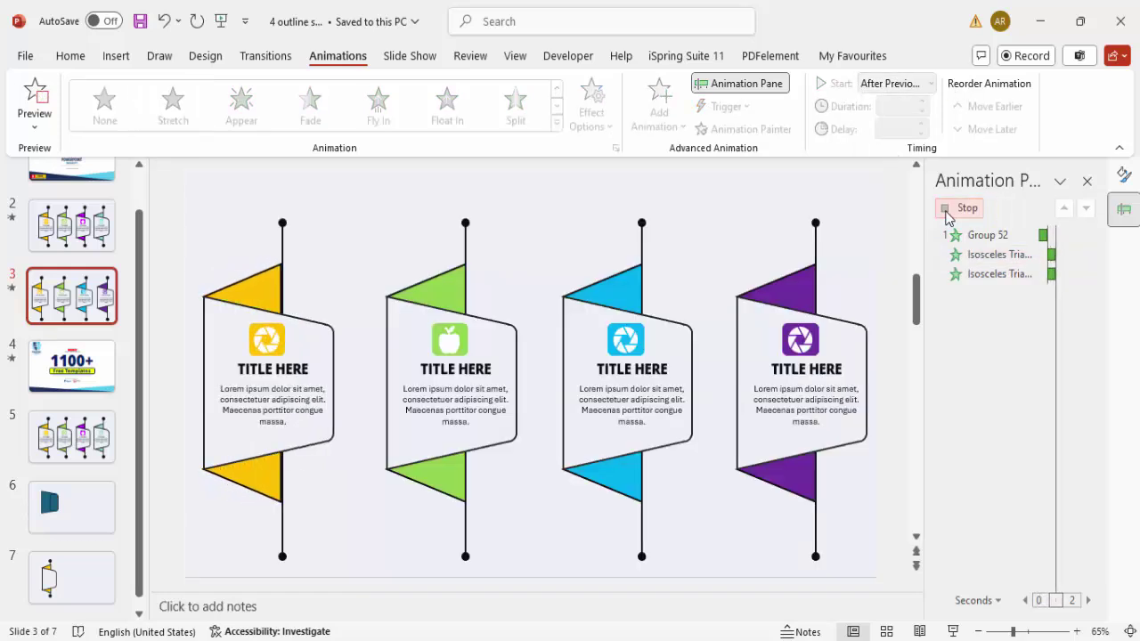
left_click(327, 334)
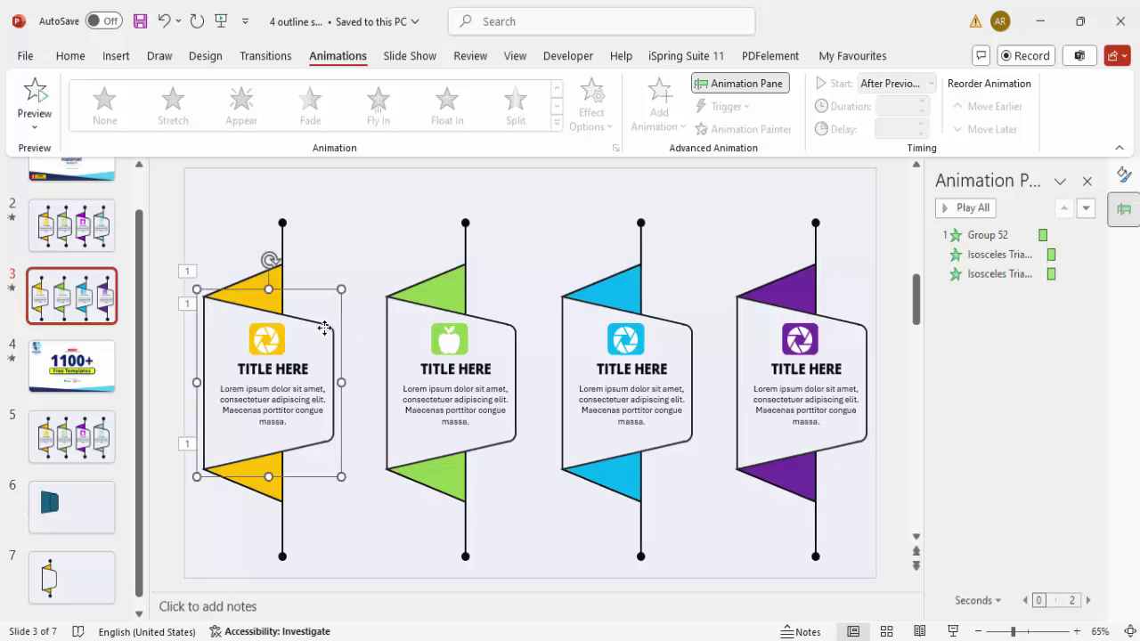
Copy the Stretch animations from the yellow group and both yellow triangles onto the matching green items with Animation Painter
left_click(739, 131)
left_click(498, 342)
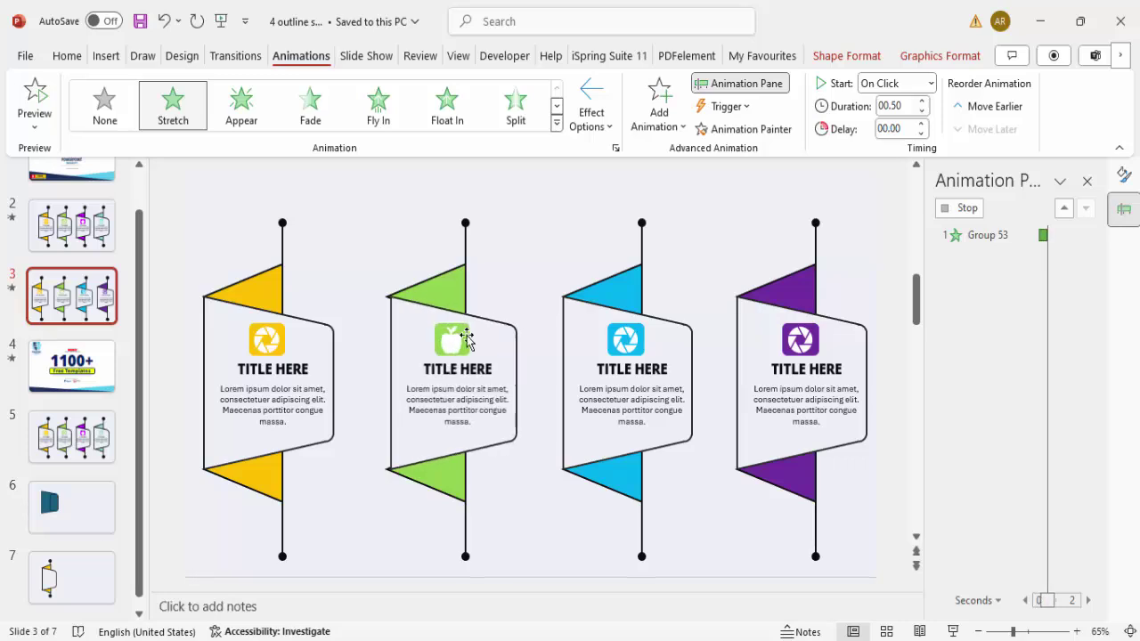
left_click(272, 286)
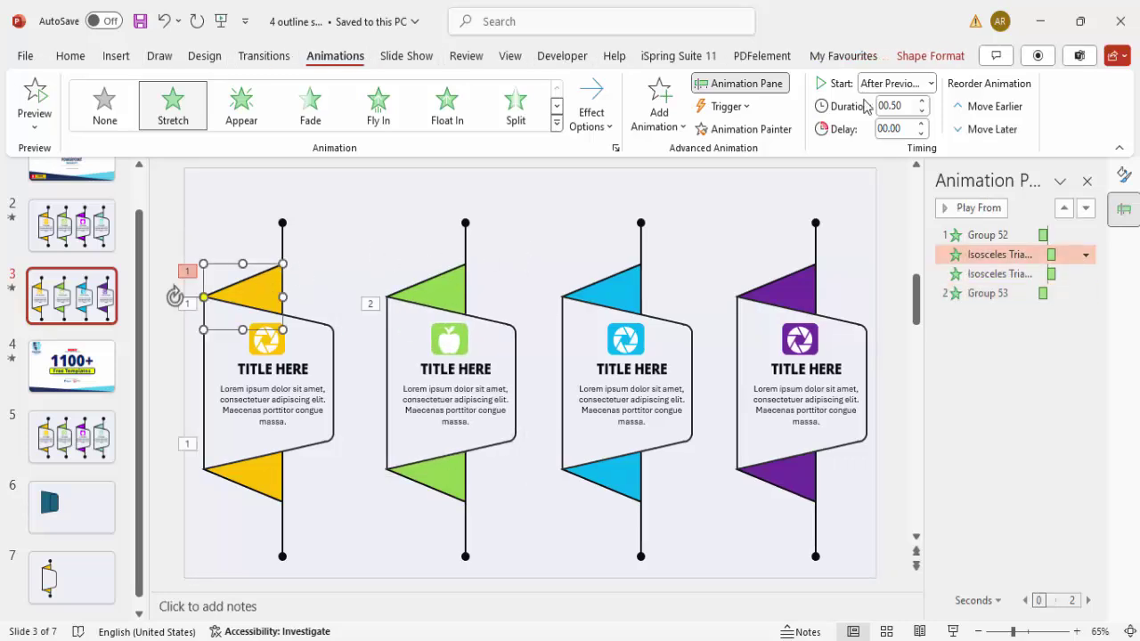
left_click(768, 130)
left_click(430, 302)
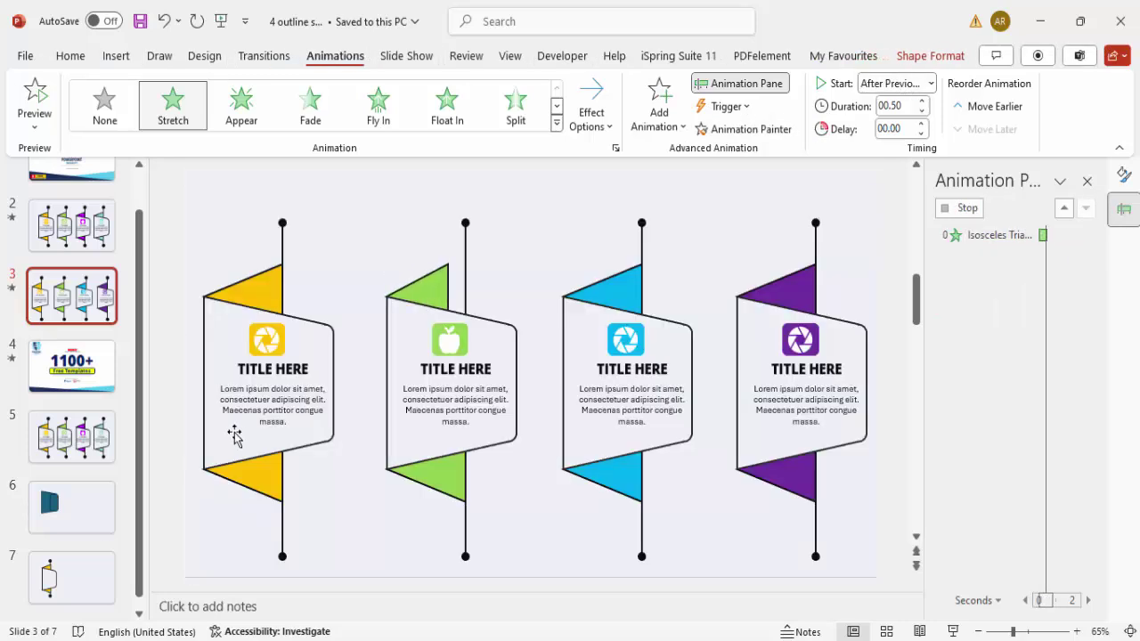
left_click(269, 472)
left_click(740, 132)
left_click(450, 481)
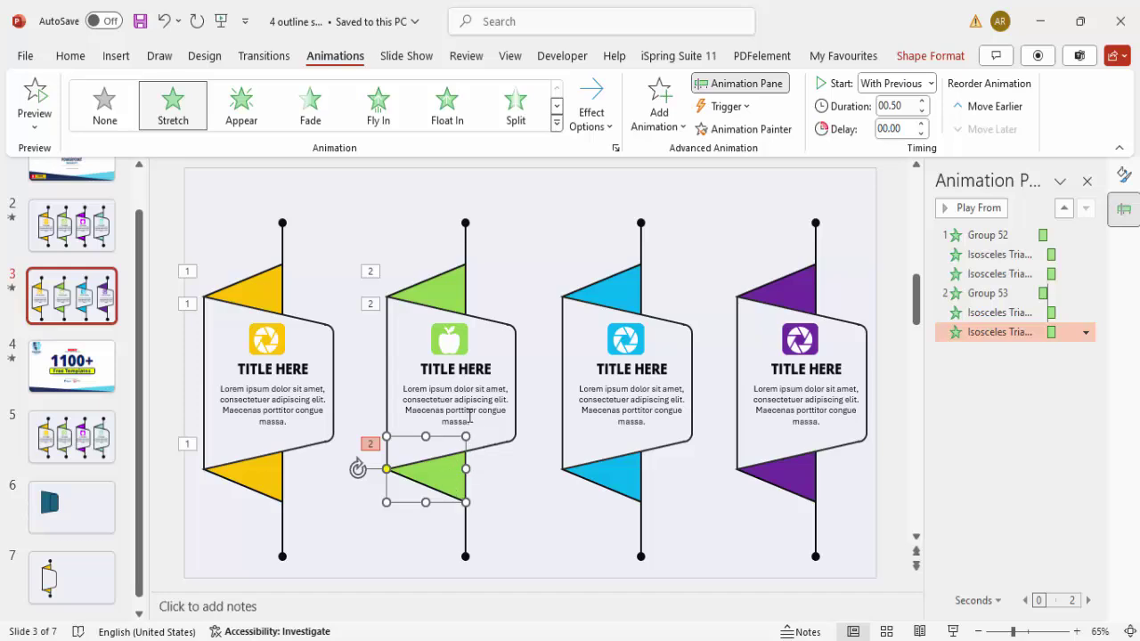
left_click(447, 316)
left_click(750, 129)
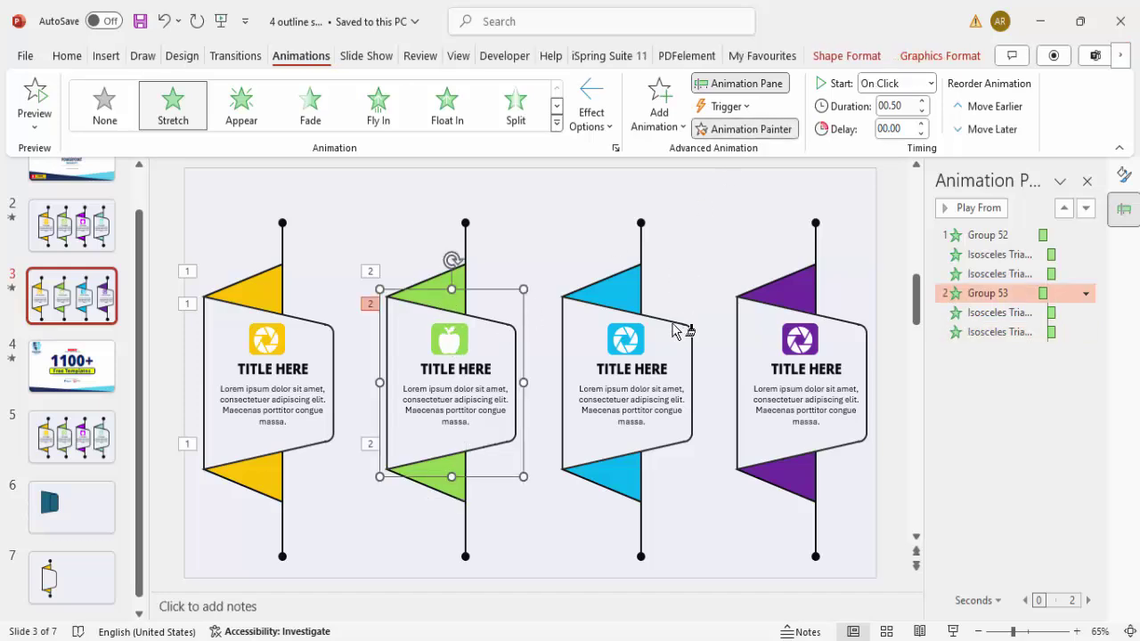